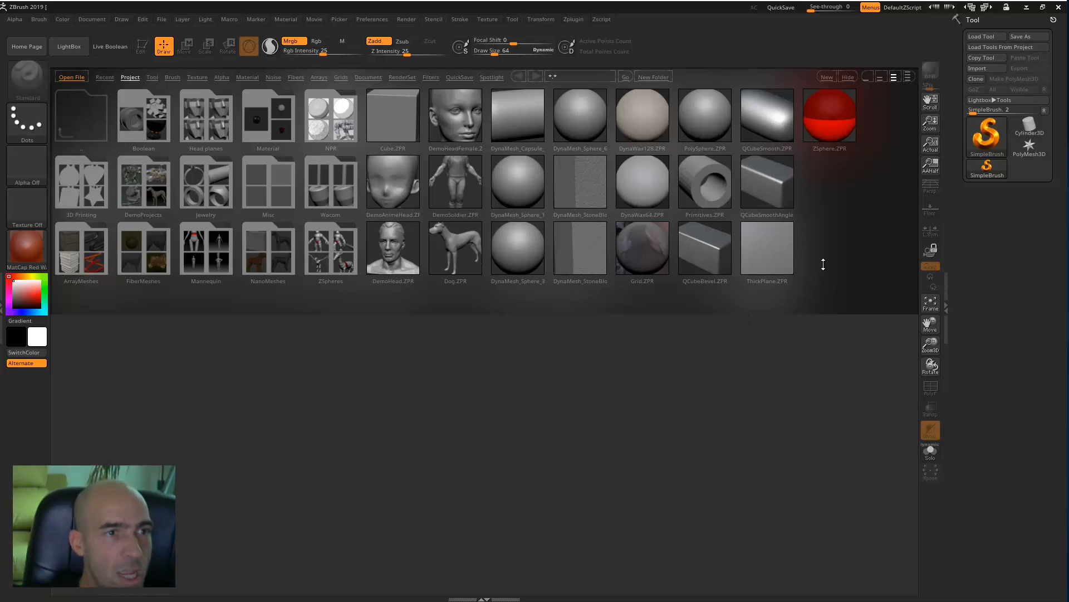
pyautogui.click(79, 49)
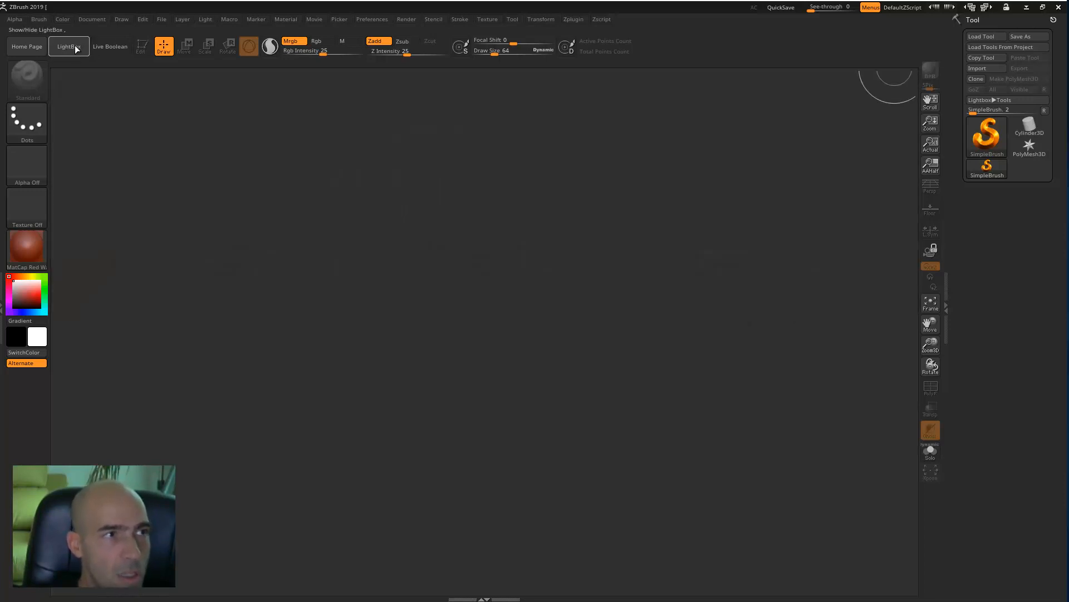
pyautogui.click(79, 51)
pyautogui.click(79, 54)
pyautogui.click(76, 48)
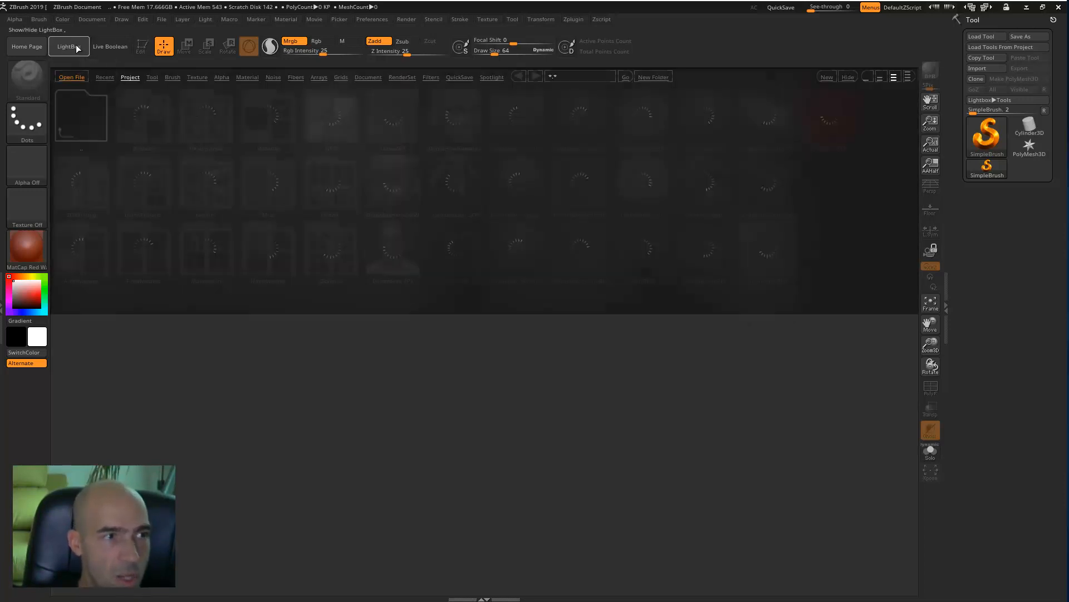
pyautogui.click(76, 45)
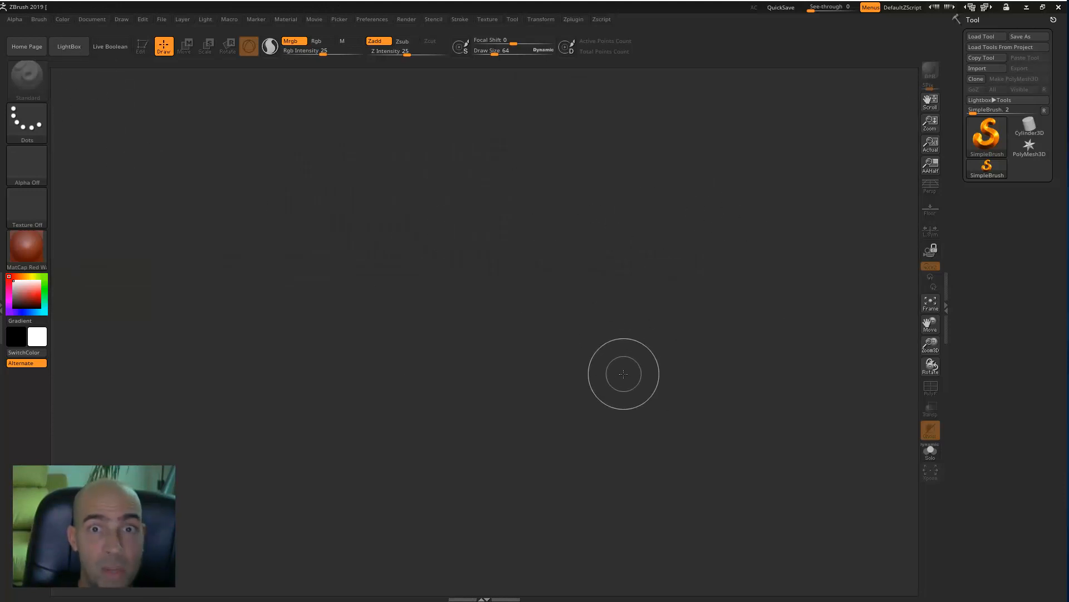
# Step: Open the DynaMesh_Sphere_64 project from the LightBox project library
pyautogui.click(69, 47)
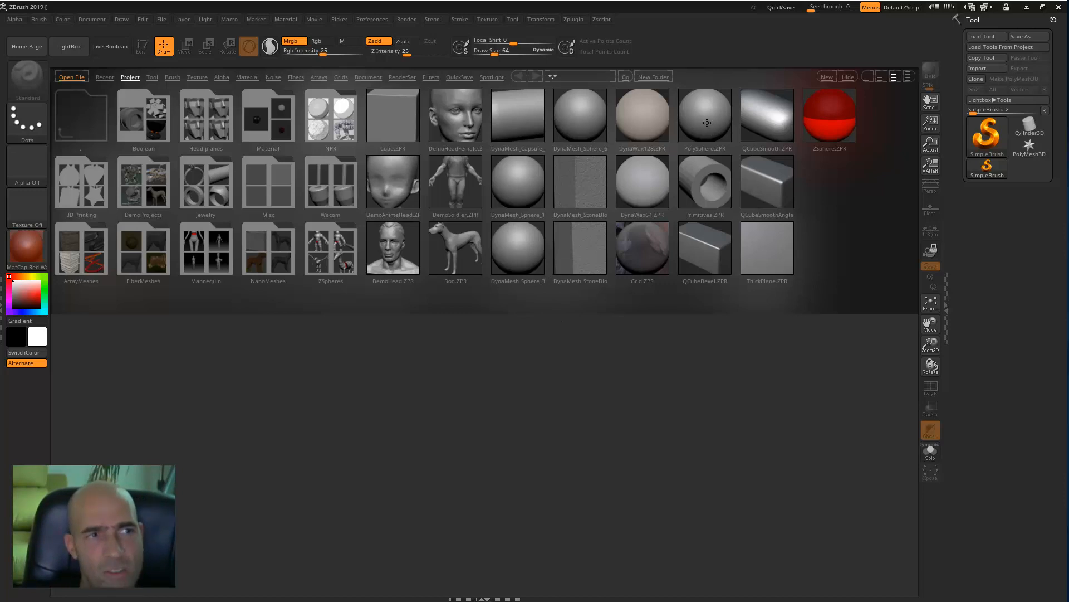
pyautogui.doubleClick(577, 117)
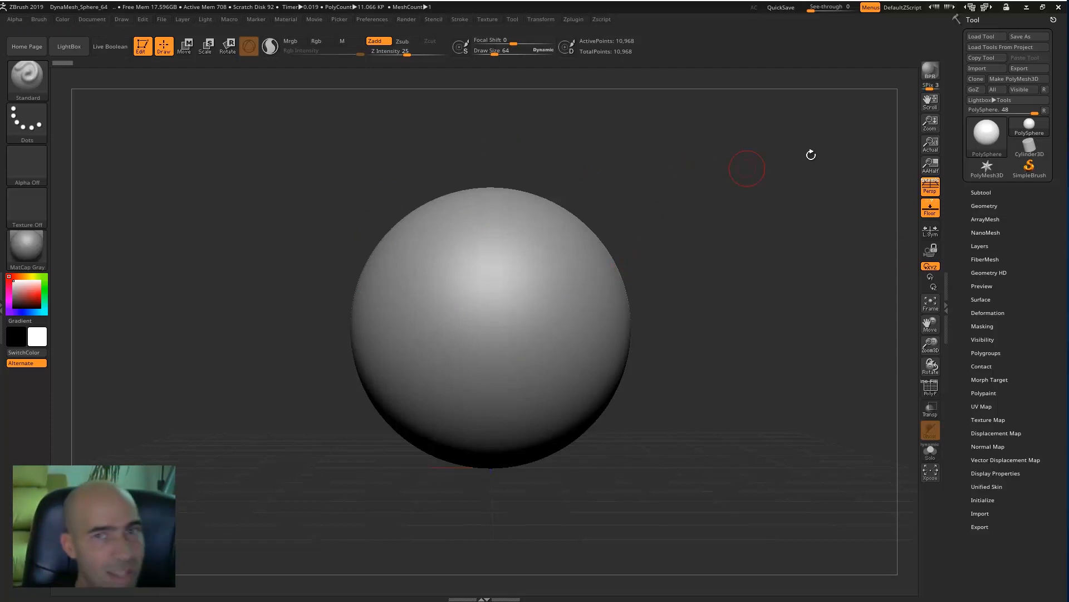
pyautogui.click(978, 19)
pyautogui.click(975, 19)
pyautogui.click(968, 19)
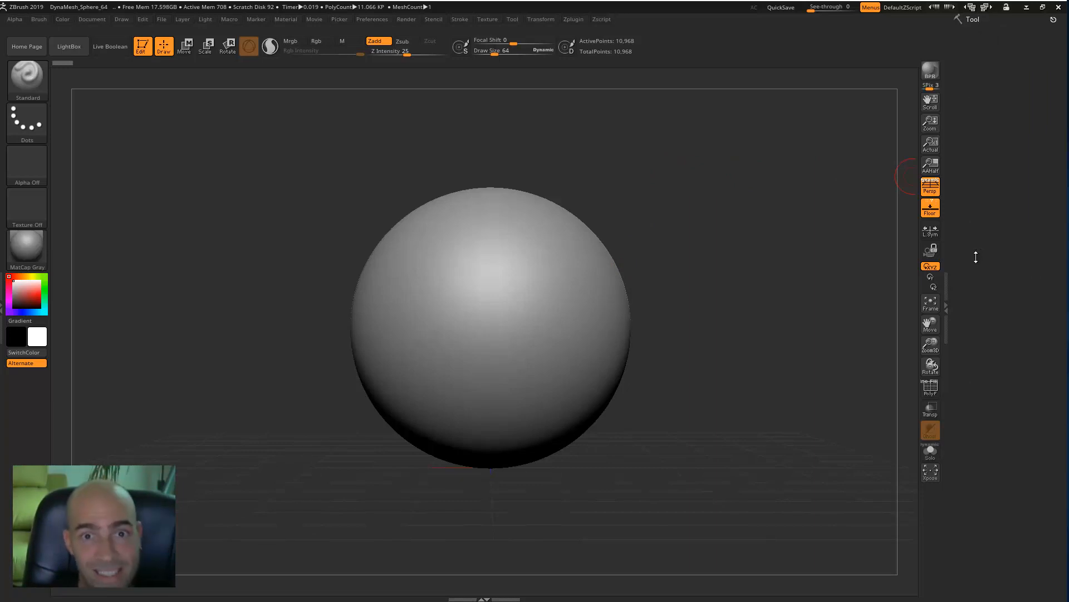
pyautogui.click(979, 21)
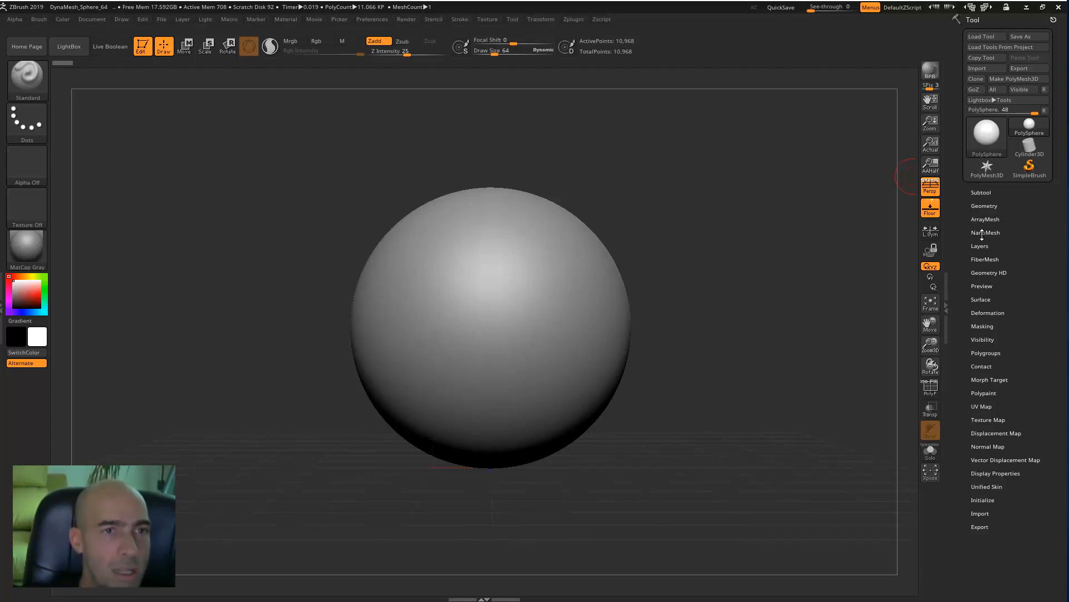
pyautogui.click(974, 20)
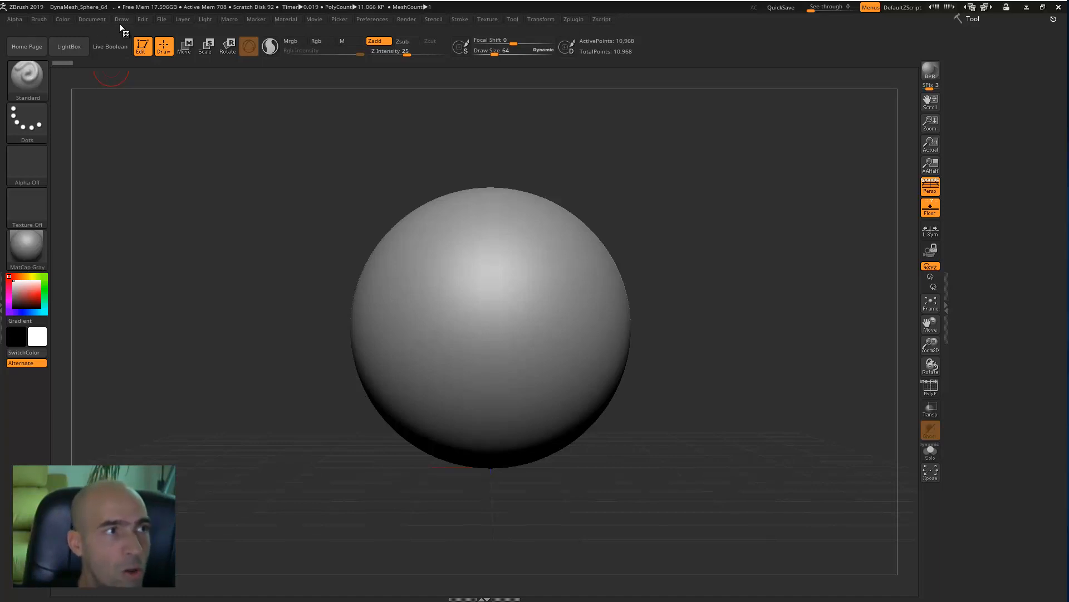
pyautogui.click(164, 17)
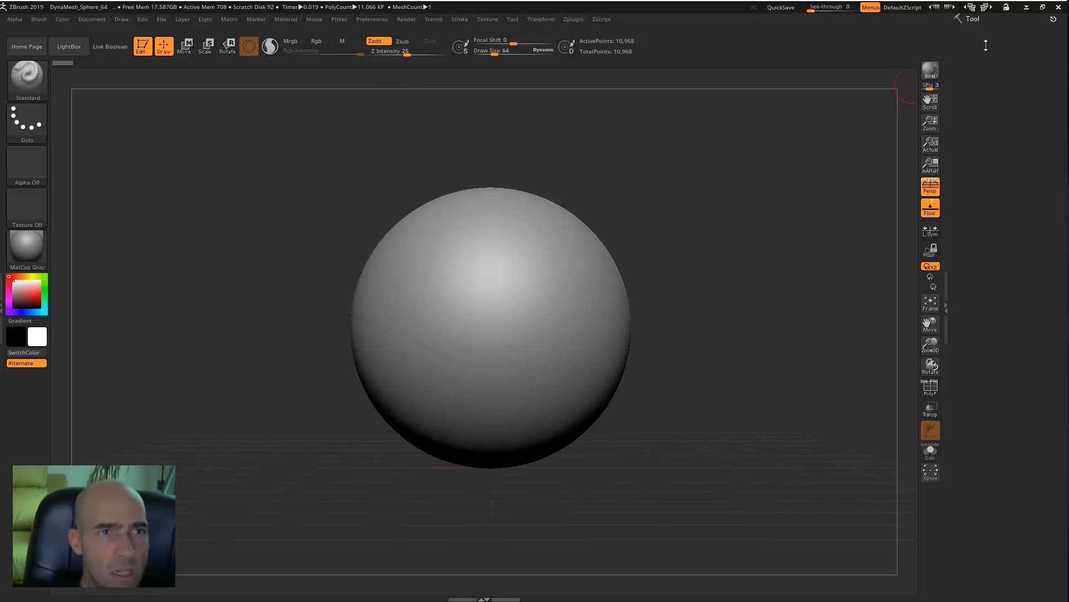
pyautogui.click(977, 19)
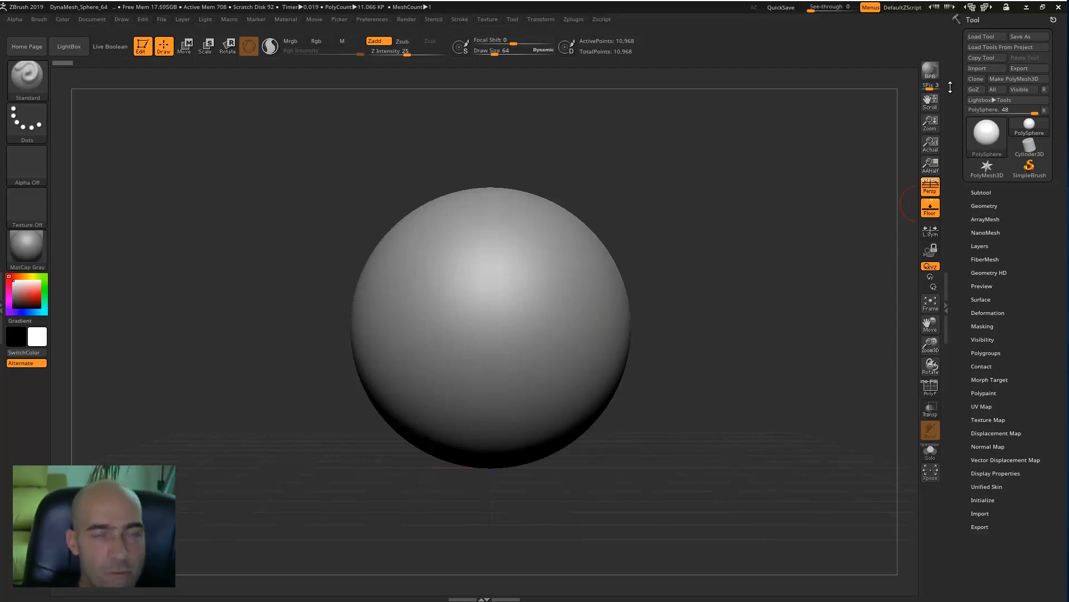
# Step: Expand the Subtool settings of the PolySphere tool
pyautogui.moveTo(1029, 155)
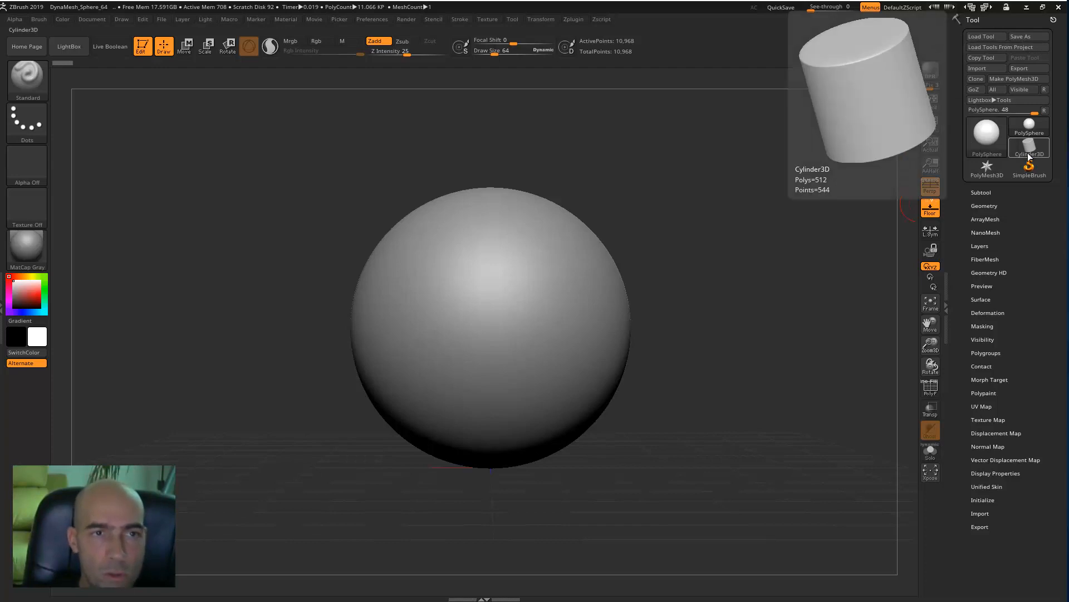
pyautogui.moveTo(992, 171)
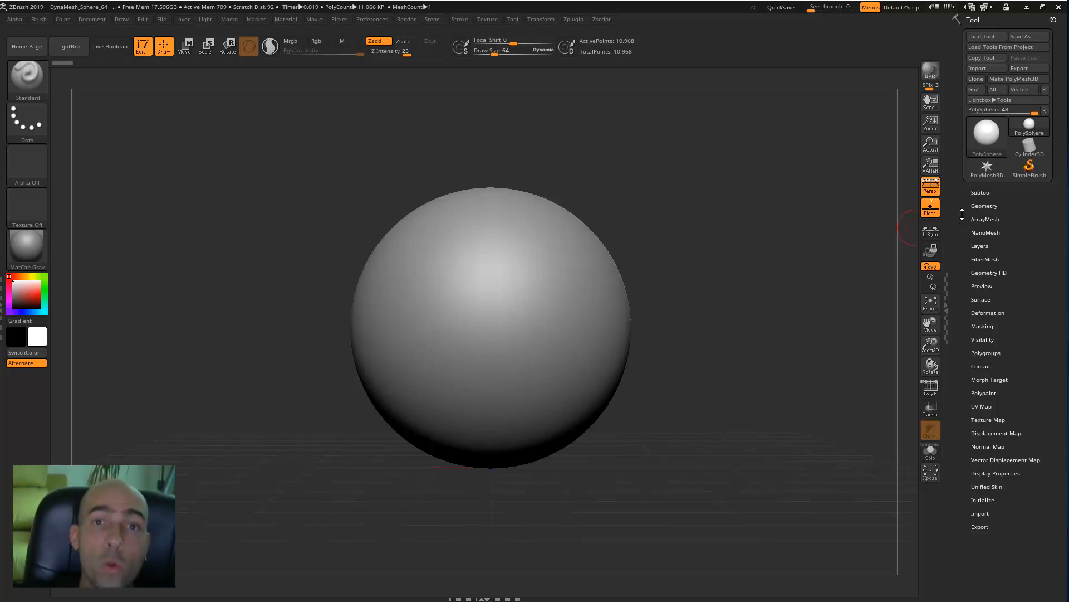
pyautogui.click(981, 192)
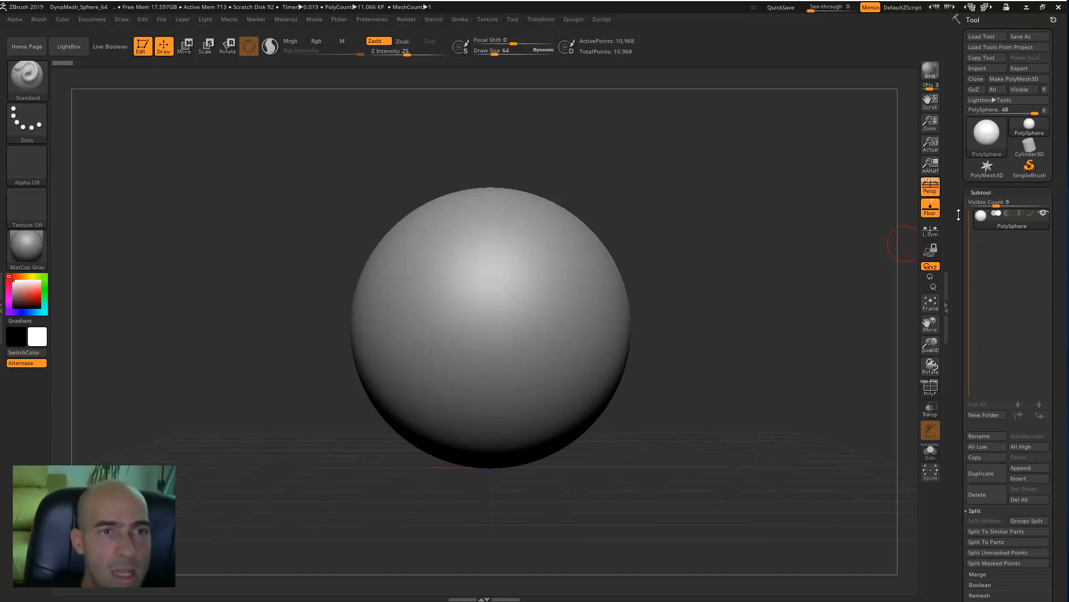
# Step: View the PolyMesh3D star and the Cylinder3D as active tools, and return to the PolySphere
pyautogui.moveTo(1034, 136)
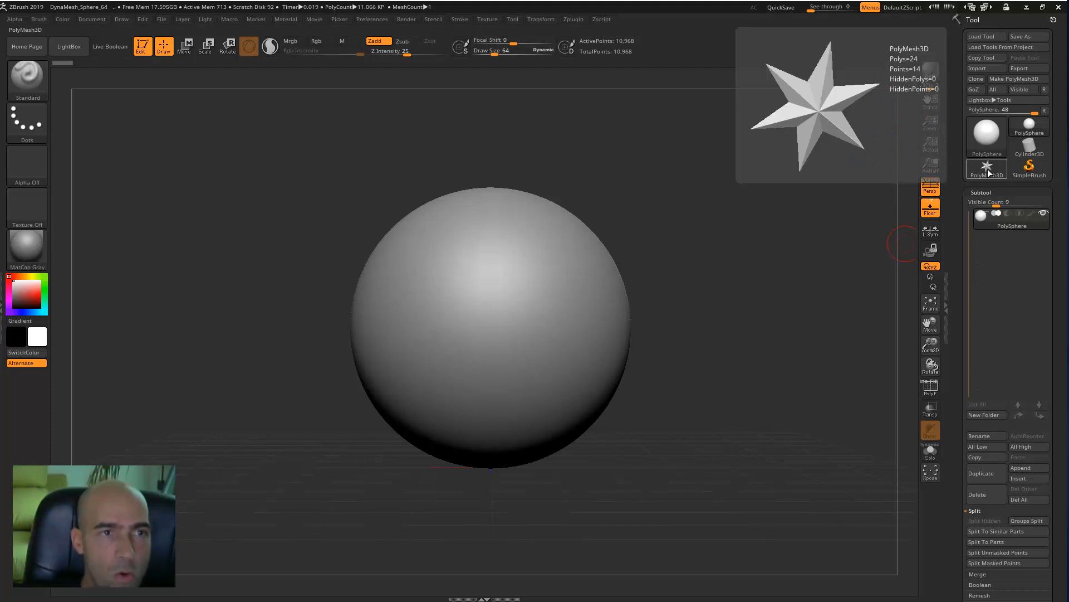
pyautogui.click(982, 171)
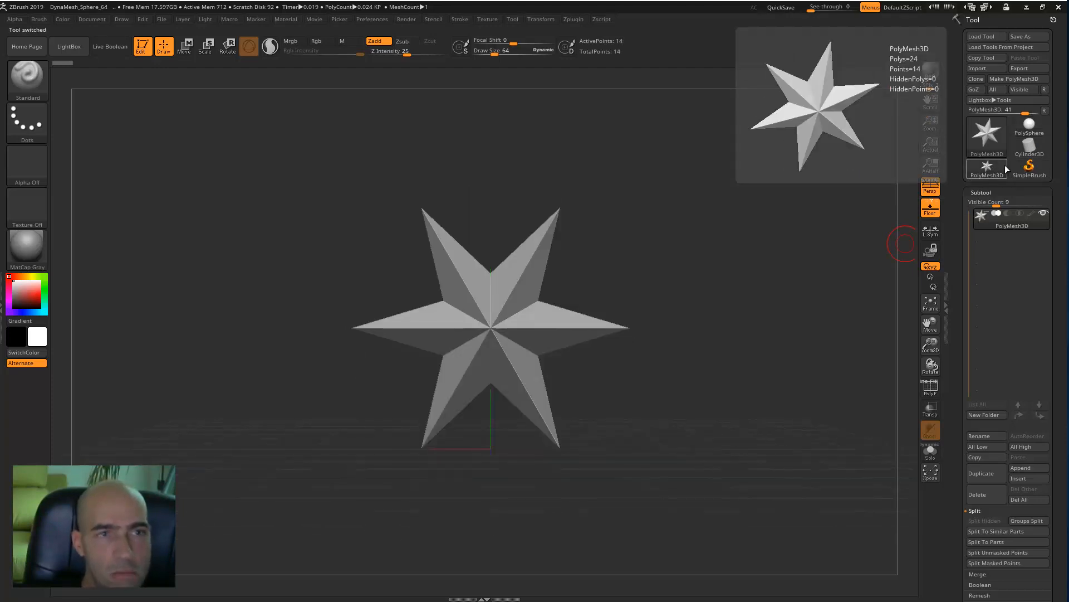
pyautogui.click(1029, 125)
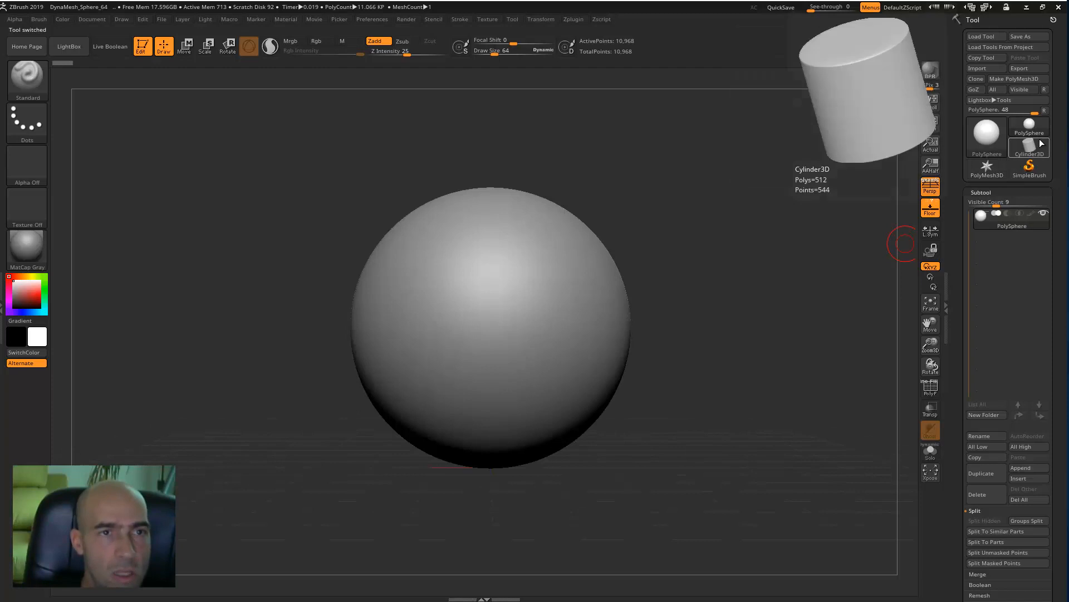
pyautogui.click(1038, 144)
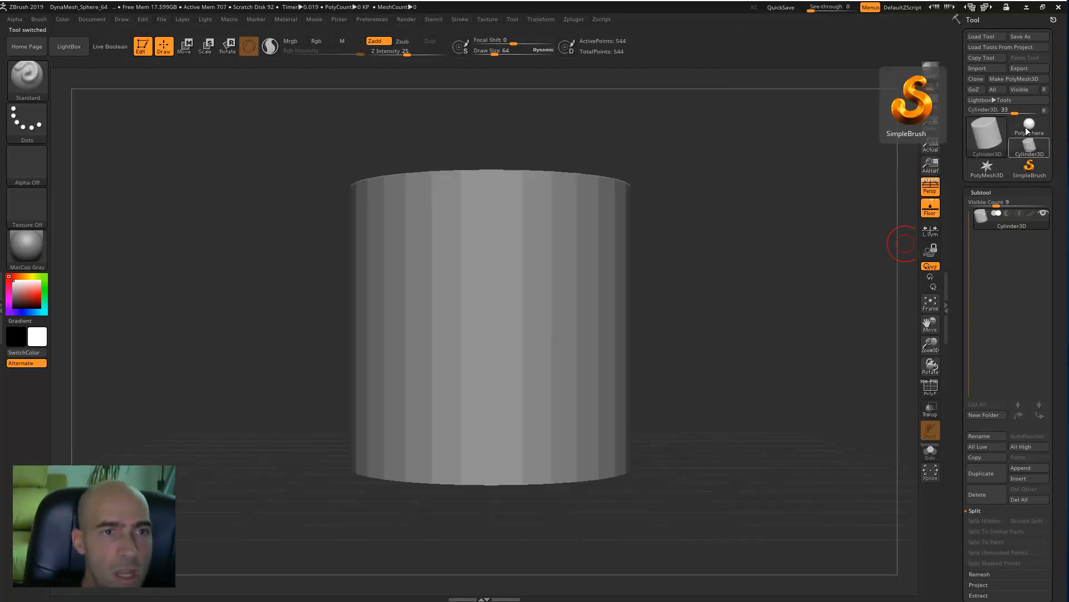
pyautogui.moveTo(999, 173)
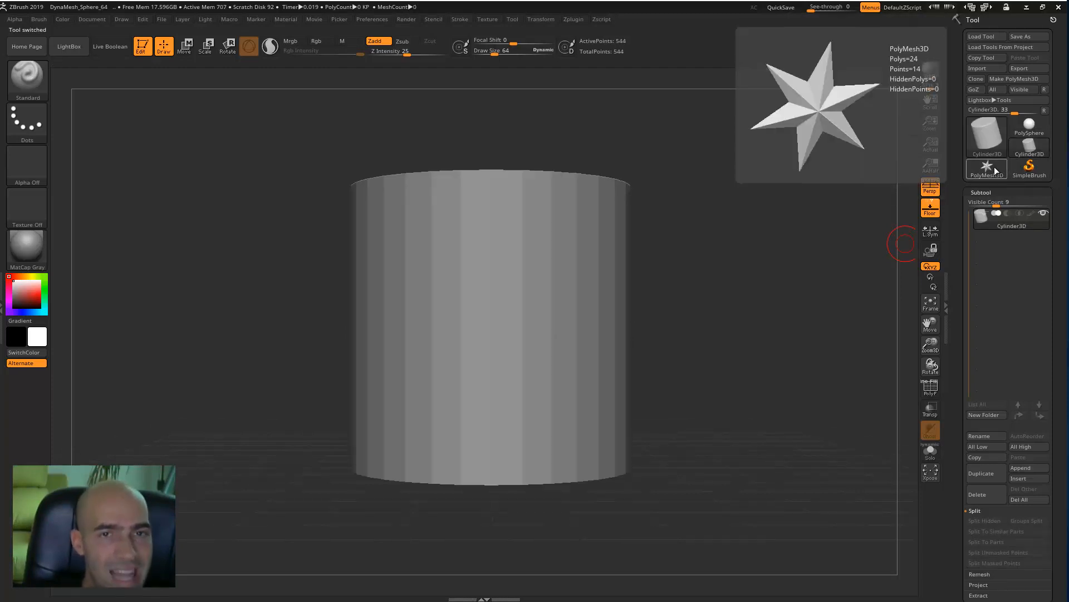
pyautogui.click(1030, 130)
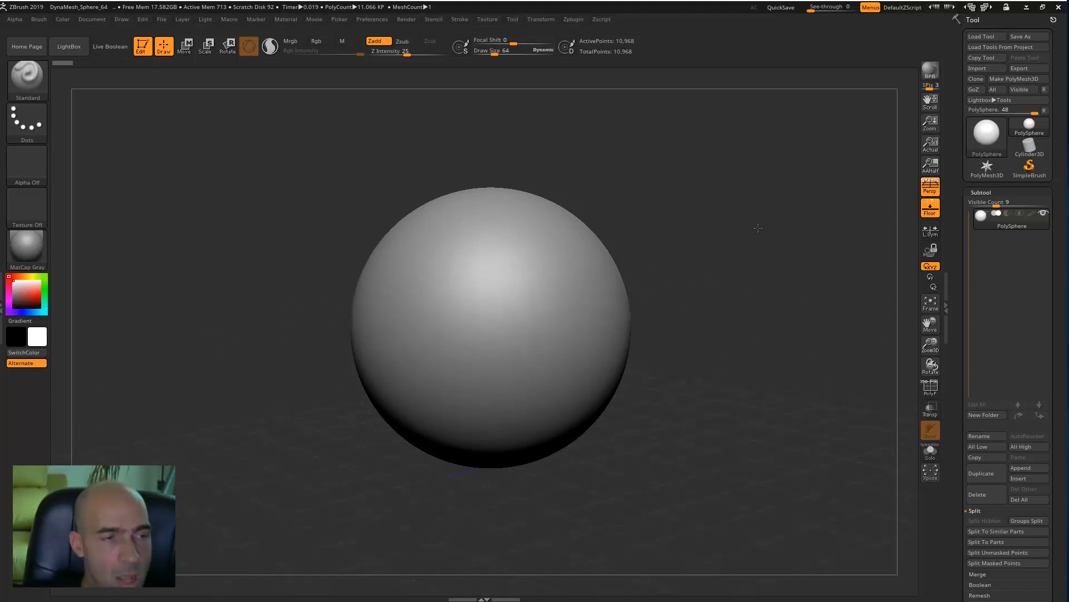
# Step: Examine the sphere from different angles and distances by rotating, panning, zooming and framing the view
pyautogui.moveTo(746, 228); pyautogui.dragTo(751, 228)
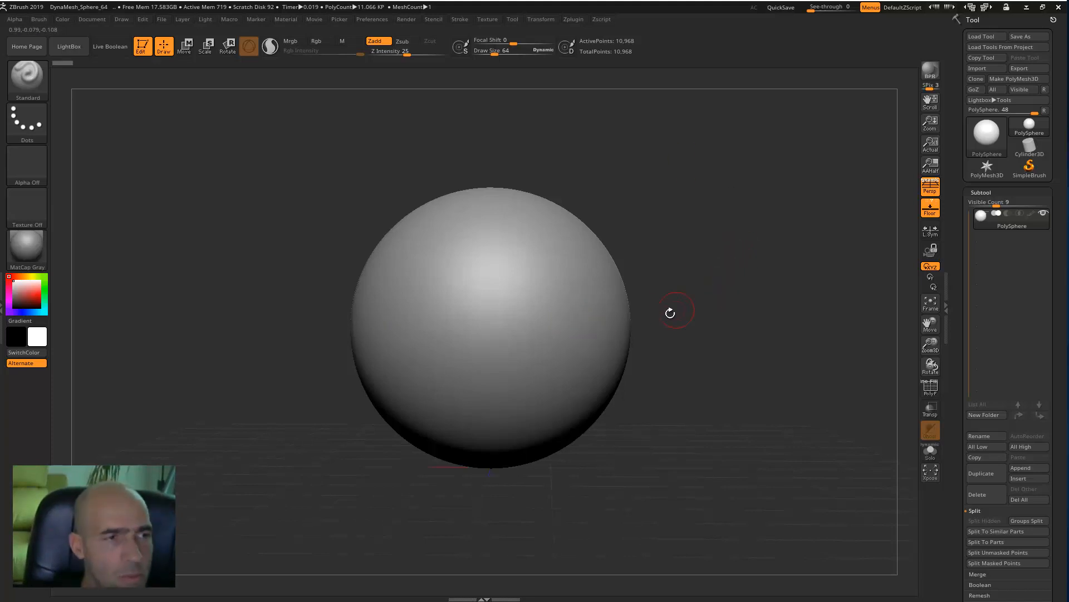
pyautogui.moveTo(719, 239); pyautogui.dragTo(736, 292)
pyautogui.moveTo(662, 268)
pyautogui.mouseDown()
pyautogui.moveTo(728, 292)
pyautogui.moveTo(649, 274)
pyautogui.mouseUp()
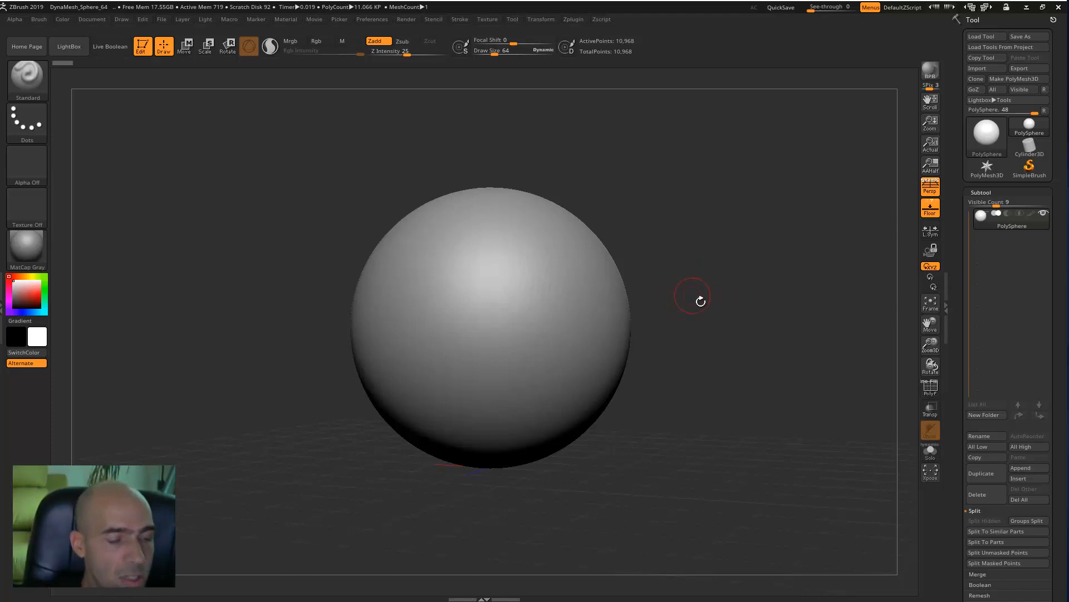
pyautogui.moveTo(678, 325)
pyautogui.keyDown('alt'); pyautogui.mouseDown()
pyautogui.moveTo(787, 282)
pyautogui.moveTo(619, 288)
pyautogui.moveTo(824, 273)
pyautogui.moveTo(740, 262)
pyautogui.moveTo(590, 298)
pyautogui.moveTo(809, 276)
pyautogui.moveTo(677, 280)
pyautogui.moveTo(827, 291)
pyautogui.moveTo(749, 272)
pyautogui.moveTo(824, 279)
pyautogui.moveTo(651, 233)
pyautogui.moveTo(567, 349)
pyautogui.moveTo(778, 160)
pyautogui.moveTo(462, 252)
pyautogui.moveTo(828, 305)
pyautogui.moveTo(571, 245)
pyautogui.moveTo(686, 243)
pyautogui.moveTo(671, 241)
pyautogui.mouseUp(); pyautogui.keyUp('alt')
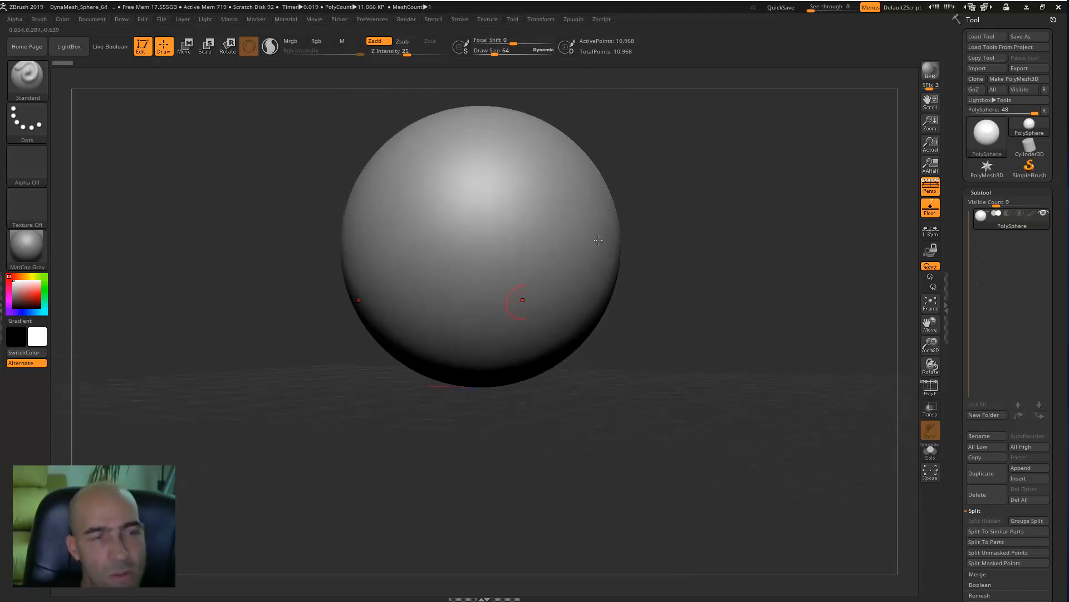
pyautogui.moveTo(740, 237); pyautogui.dragTo(721, 292)
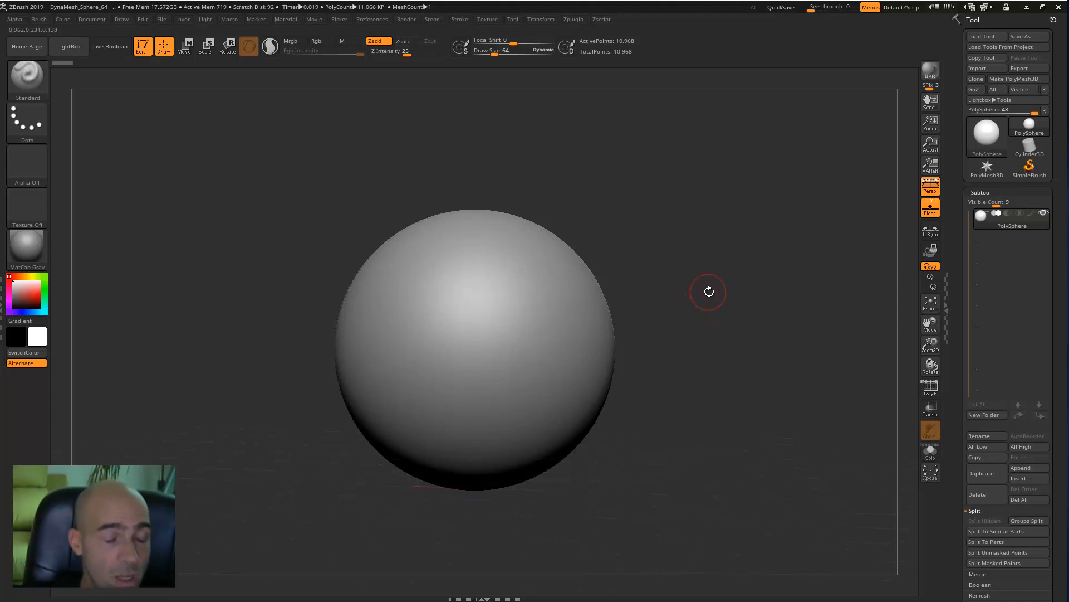
pyautogui.moveTo(701, 293)
pyautogui.mouseDown()
pyautogui.moveTo(729, 277)
pyautogui.moveTo(712, 289)
pyautogui.mouseUp()
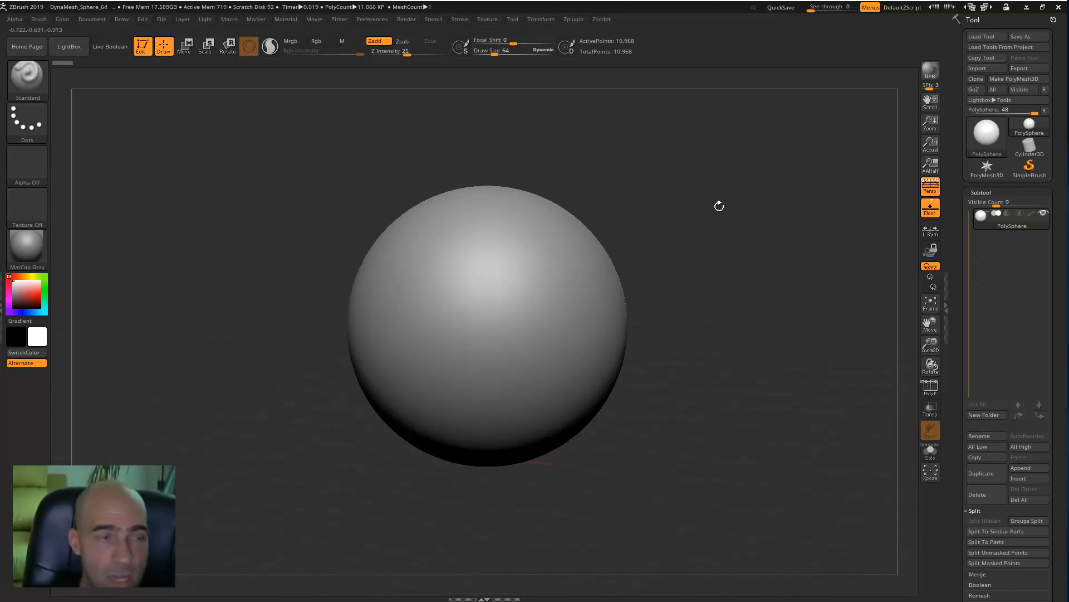
pyautogui.moveTo(714, 258)
pyautogui.keyDown('alt'); pyautogui.mouseDown()
pyautogui.moveTo(800, 257)
pyautogui.moveTo(713, 240)
pyautogui.moveTo(687, 270)
pyautogui.moveTo(595, 253)
pyautogui.moveTo(754, 313)
pyautogui.moveTo(646, 239)
pyautogui.moveTo(600, 189)
pyautogui.moveTo(650, 240)
pyautogui.moveTo(780, 233)
pyautogui.moveTo(868, 246)
pyautogui.moveTo(707, 269)
pyautogui.moveTo(726, 212)
pyautogui.moveTo(726, 253)
pyautogui.mouseUp(); pyautogui.keyUp('alt')
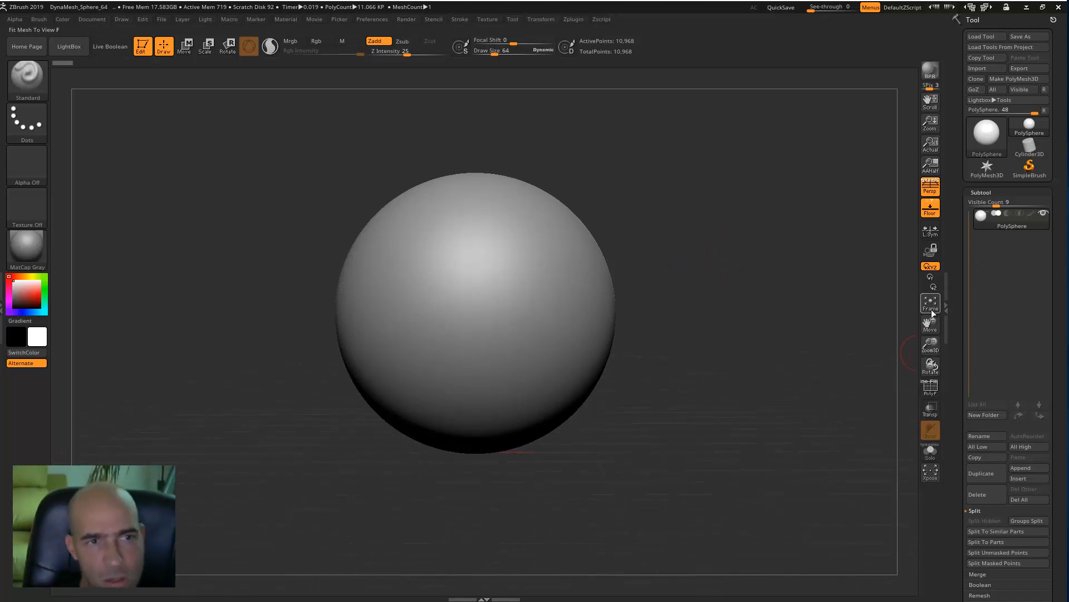
pyautogui.moveTo(929, 325); pyautogui.dragTo(914, 365)
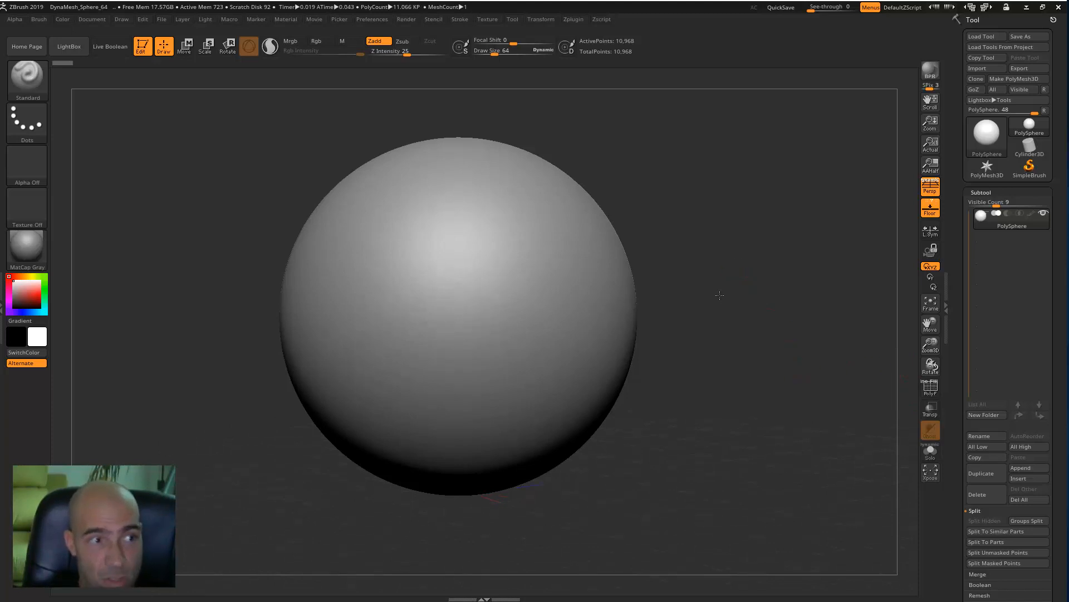
pyautogui.keyDown('alt'); pyautogui.moveTo(740, 310); pyautogui.dragTo(714, 288); pyautogui.keyUp('alt')
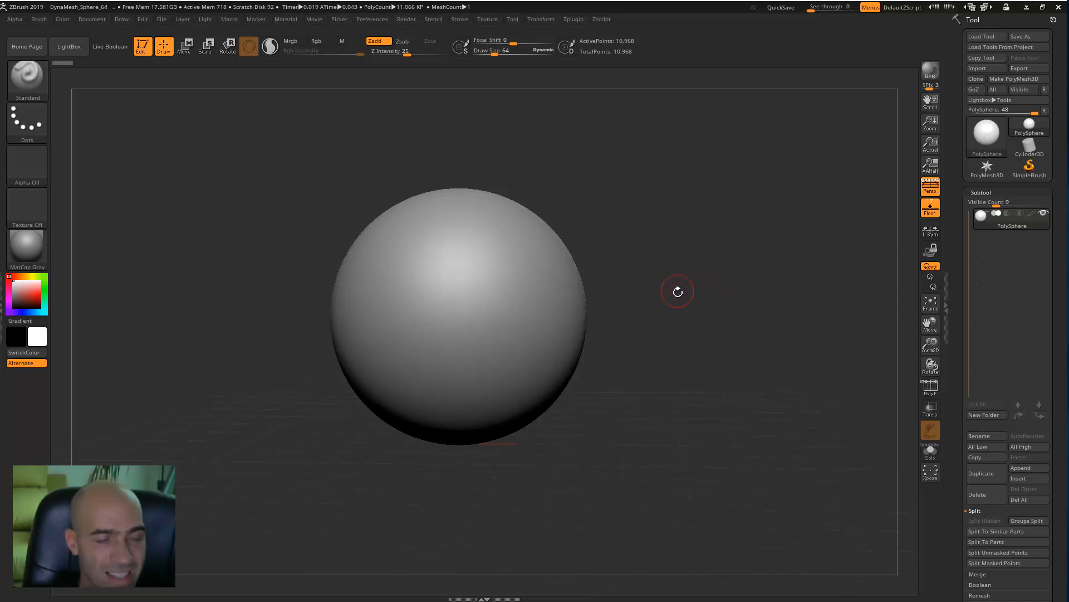
pyautogui.keyDown('alt'); pyautogui.moveTo(705, 304); pyautogui.dragTo(703, 280); pyautogui.keyUp('alt')
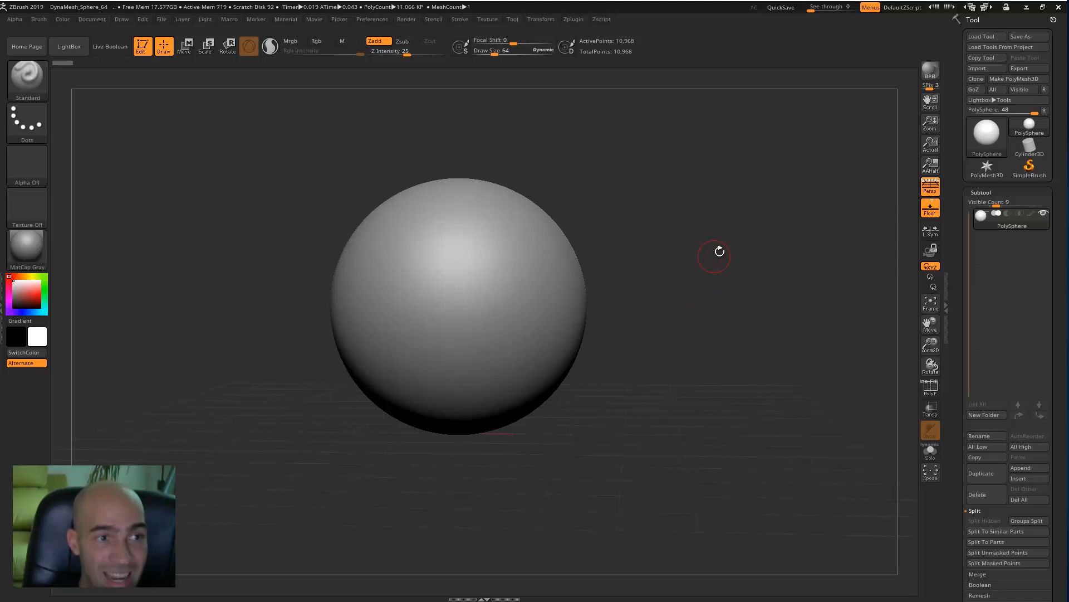
pyautogui.keyDown('alt'); pyautogui.moveTo(702, 268); pyautogui.dragTo(699, 299); pyautogui.keyUp('alt')
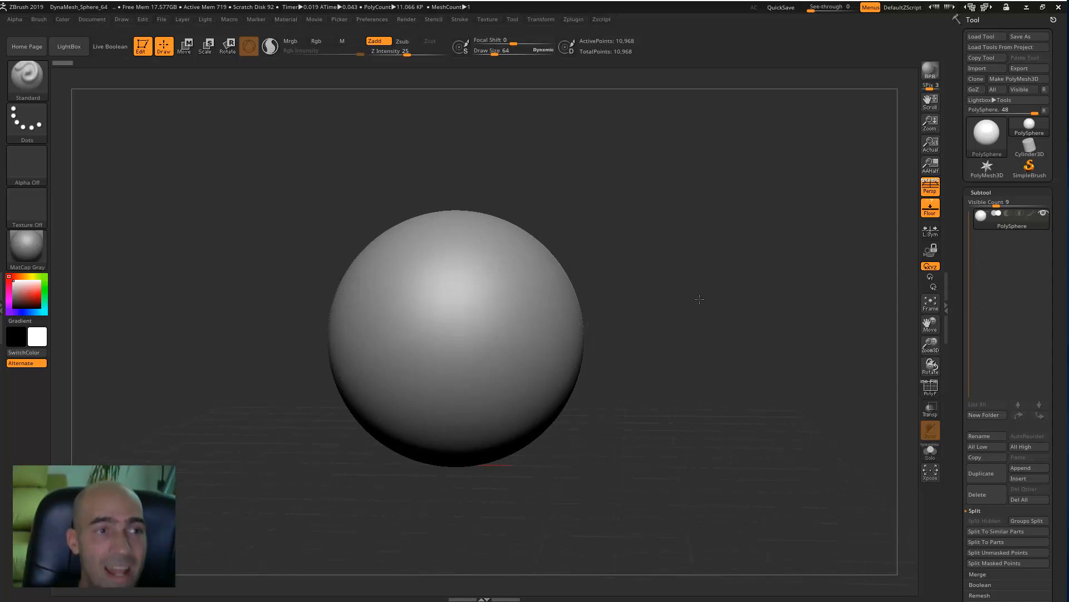
pyautogui.press('f')
pyautogui.keyDown('ctrl'); pyautogui.moveTo(700, 304); pyautogui.dragTo(746, 329, button='right'); pyautogui.keyUp('ctrl')
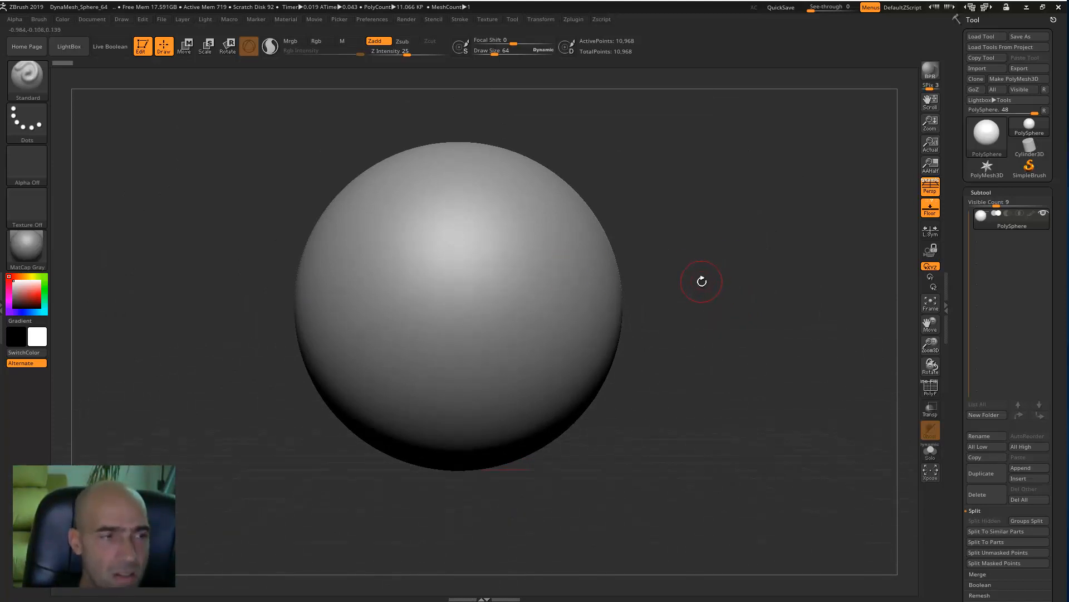
pyautogui.keyDown('alt'); pyautogui.moveTo(708, 243); pyautogui.dragTo(722, 279, button='right'); pyautogui.keyUp('alt')
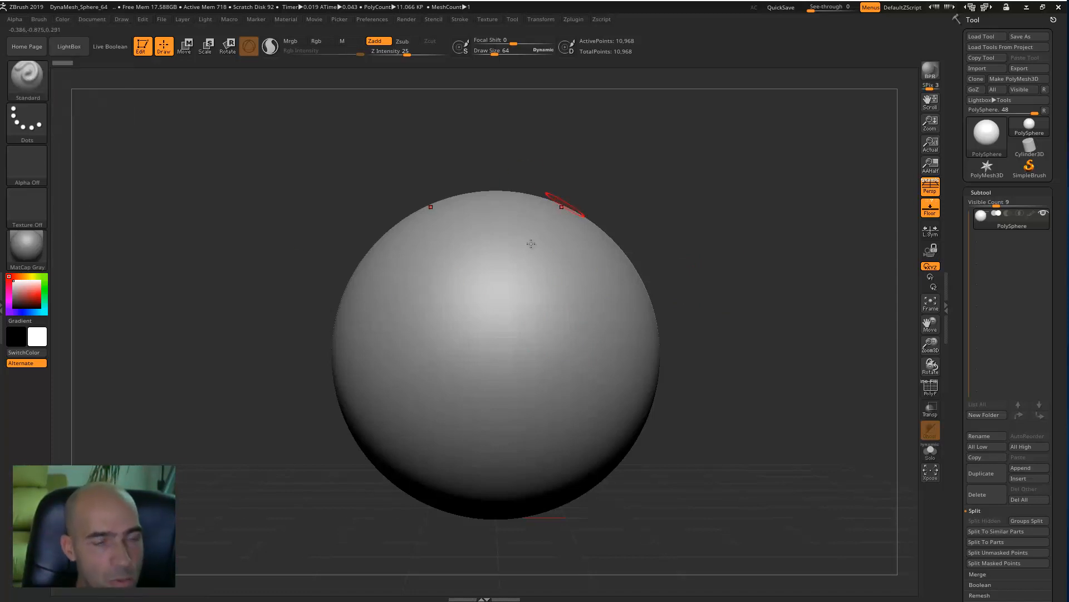
# Step: Raise the draw size to 92 and sculpt a symmetrical pair of slanted eyebrow-like ridges on the front of the sphere
pyautogui.press(']')
pyautogui.moveTo(399, 306); pyautogui.dragTo(449, 340)
pyautogui.moveTo(372, 287)
pyautogui.mouseDown()
pyautogui.moveTo(462, 339)
pyautogui.moveTo(449, 341)
pyautogui.moveTo(458, 348)
pyautogui.mouseUp()
pyautogui.moveTo(548, 329)
pyautogui.mouseDown()
pyautogui.moveTo(613, 299)
pyautogui.moveTo(631, 327)
pyautogui.mouseUp()
pyautogui.moveTo(547, 321); pyautogui.dragTo(513, 358)
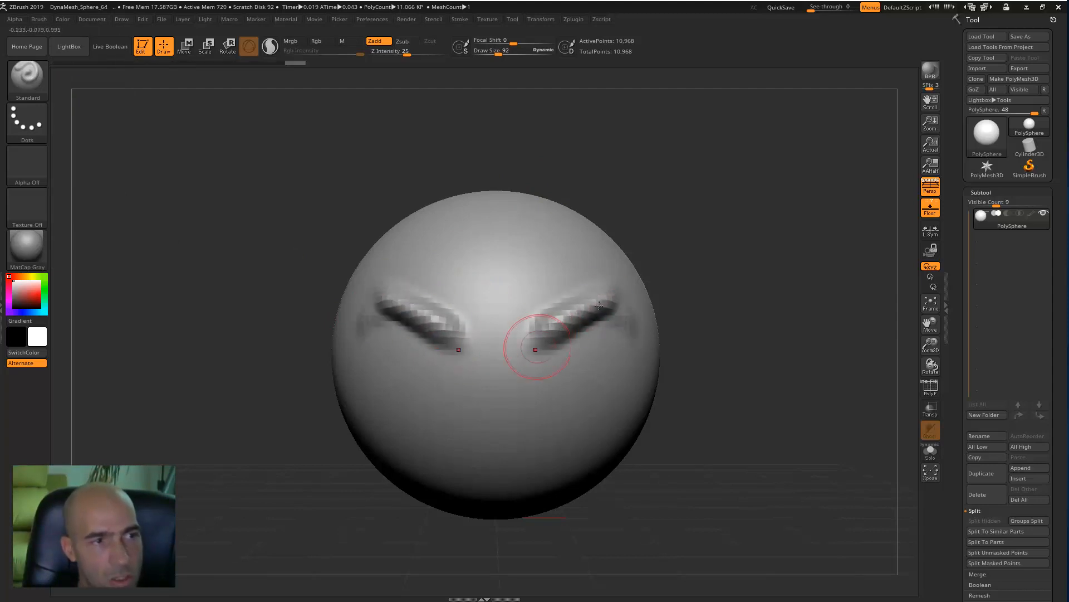
# Step: Sculpt a second symmetrical V-shaped pair of strokes above the first ridges, adding material and carving it in
pyautogui.moveTo(752, 293)
pyautogui.mouseDown()
pyautogui.moveTo(716, 291)
pyautogui.moveTo(756, 293)
pyautogui.moveTo(733, 295)
pyautogui.mouseUp()
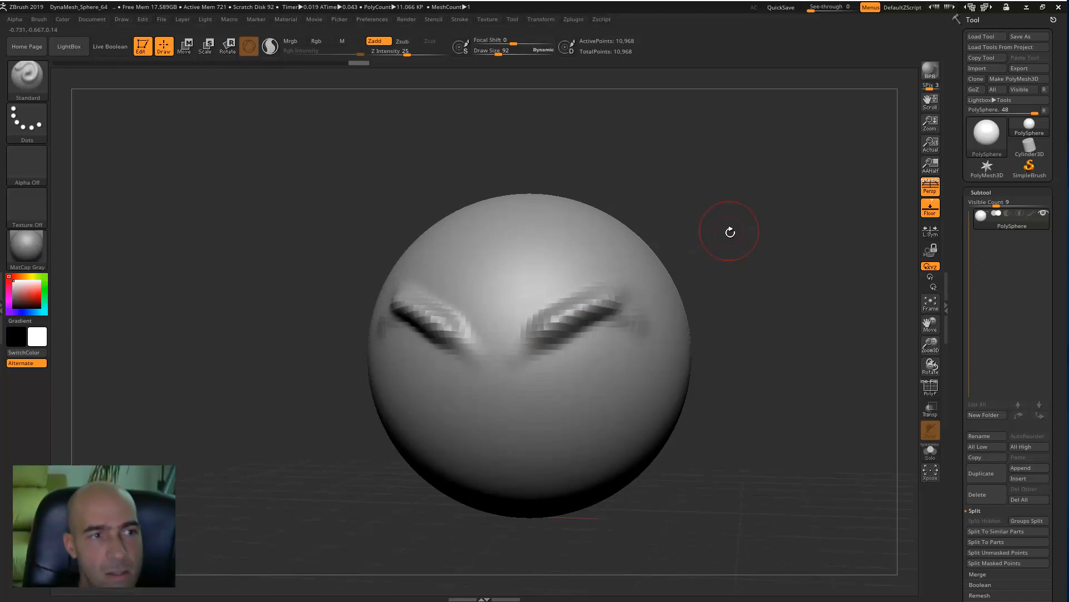
pyautogui.moveTo(742, 237); pyautogui.dragTo(719, 233)
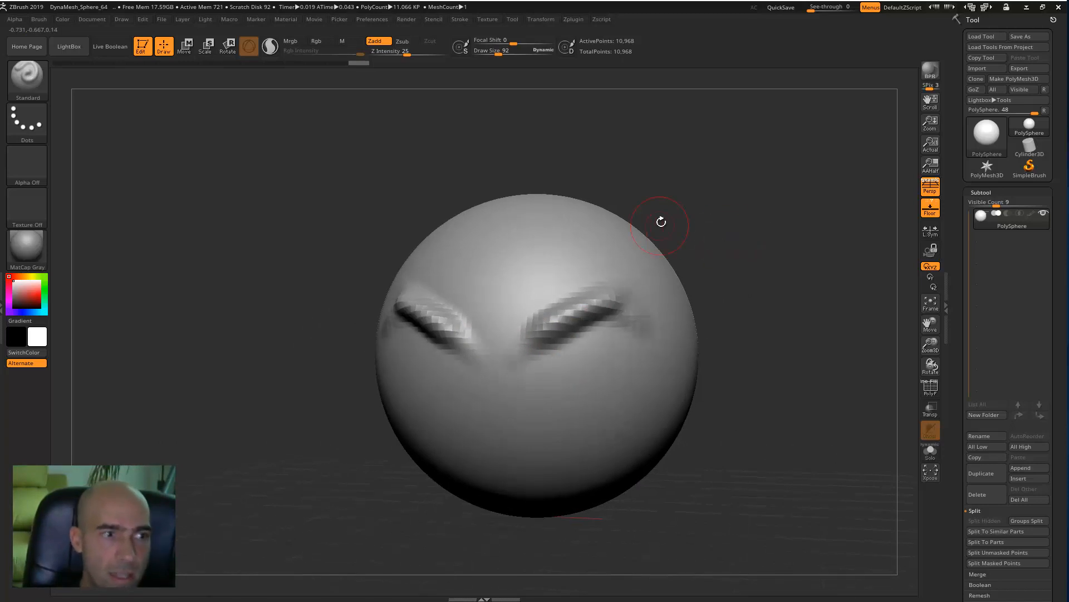
pyautogui.moveTo(484, 284)
pyautogui.mouseDown()
pyautogui.moveTo(573, 246)
pyautogui.moveTo(501, 262)
pyautogui.moveTo(549, 246)
pyautogui.moveTo(603, 284)
pyautogui.moveTo(580, 286)
pyautogui.moveTo(590, 244)
pyautogui.moveTo(564, 280)
pyautogui.moveTo(523, 295)
pyautogui.mouseUp()
pyautogui.moveTo(586, 281)
pyautogui.keyDown('alt'); pyautogui.mouseDown()
pyautogui.moveTo(522, 303)
pyautogui.moveTo(543, 284)
pyautogui.moveTo(522, 292)
pyautogui.mouseUp(); pyautogui.keyUp('alt')
pyautogui.moveTo(727, 240)
pyautogui.mouseDown()
pyautogui.moveTo(663, 227)
pyautogui.moveTo(593, 260)
pyautogui.mouseUp()
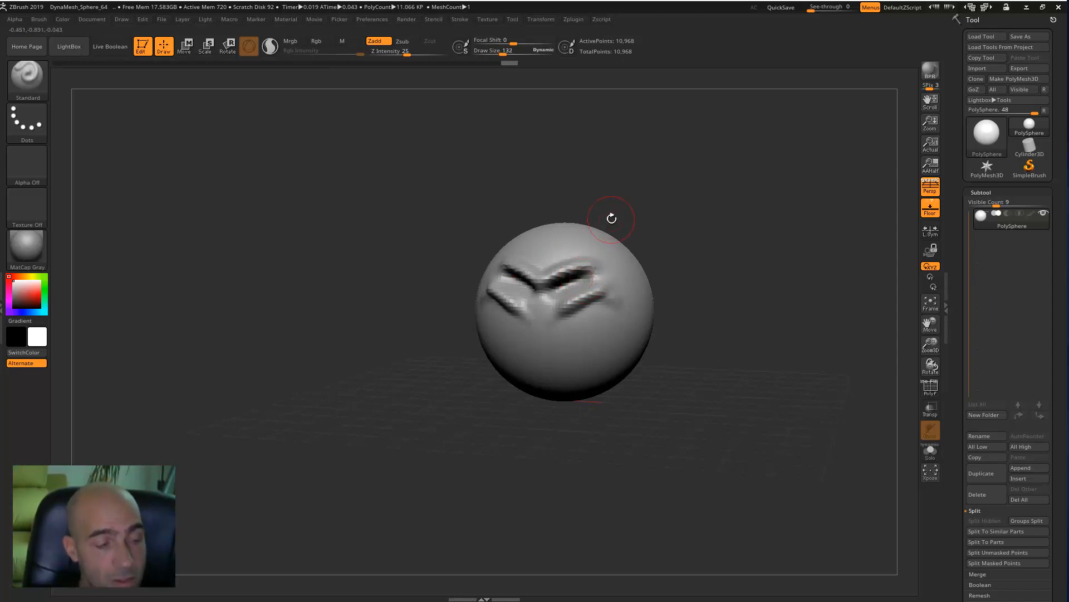
# Step: Smooth away the sculpted V-shaped strokes and ridges on the front of the sphere
pyautogui.press('shift')
pyautogui.moveTo(578, 274)
pyautogui.keyDown('shift'); pyautogui.mouseDown()
pyautogui.moveTo(534, 279)
pyautogui.moveTo(568, 273)
pyautogui.moveTo(513, 296)
pyautogui.moveTo(588, 284)
pyautogui.moveTo(600, 296)
pyautogui.mouseUp(); pyautogui.keyUp('shift')
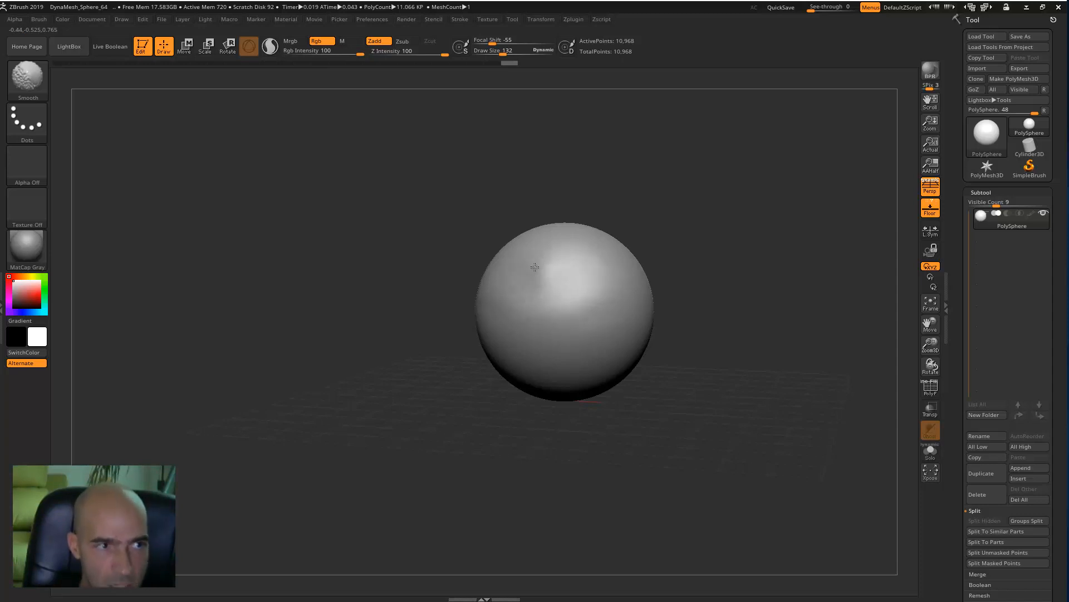
pyautogui.moveTo(708, 239)
pyautogui.keyDown('alt'); pyautogui.mouseDown()
pyautogui.moveTo(727, 282)
pyautogui.moveTo(706, 286)
pyautogui.mouseUp(); pyautogui.keyUp('alt')
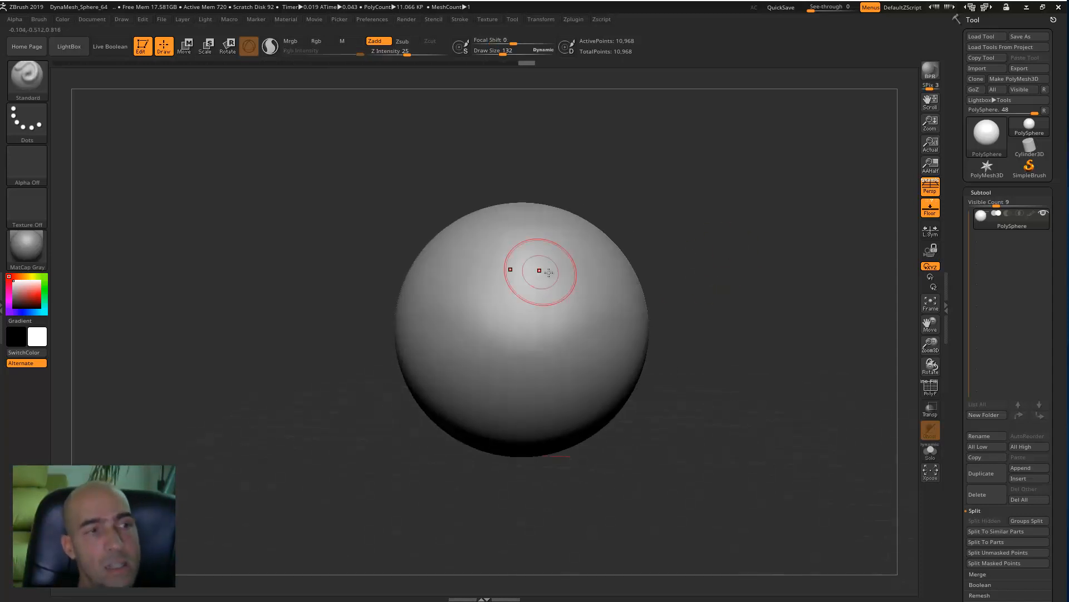
pyautogui.keyDown('shift'); pyautogui.moveTo(548, 261); pyautogui.dragTo(545, 250); pyautogui.keyUp('shift')
pyautogui.moveTo(728, 283)
pyautogui.mouseDown()
pyautogui.moveTo(703, 279)
pyautogui.moveTo(749, 259)
pyautogui.moveTo(739, 258)
pyautogui.mouseUp()
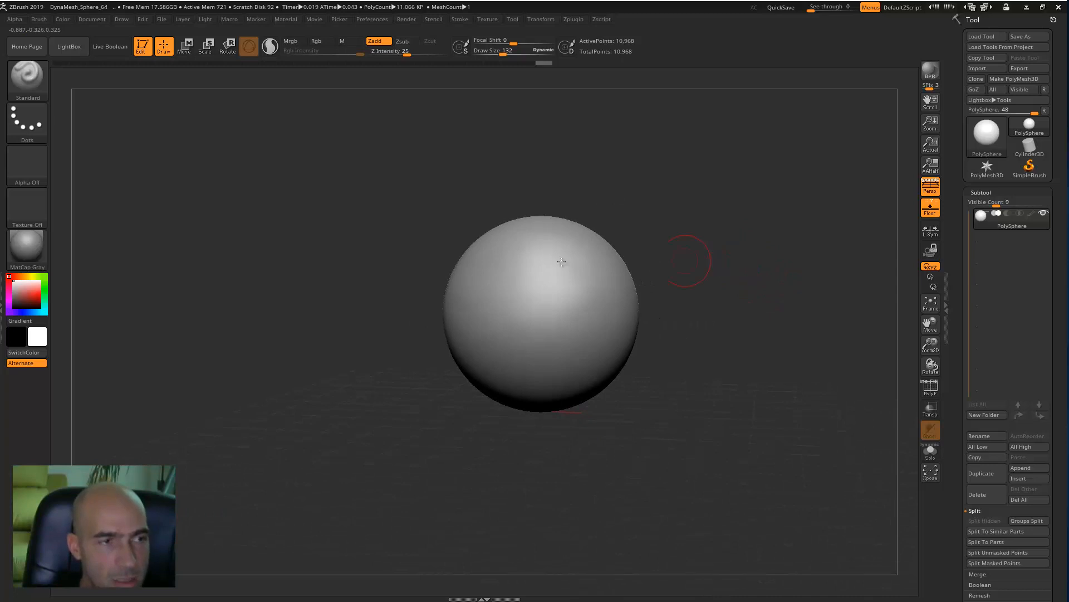
pyautogui.keyDown('alt'); pyautogui.moveTo(664, 262); pyautogui.dragTo(717, 249); pyautogui.keyUp('alt')
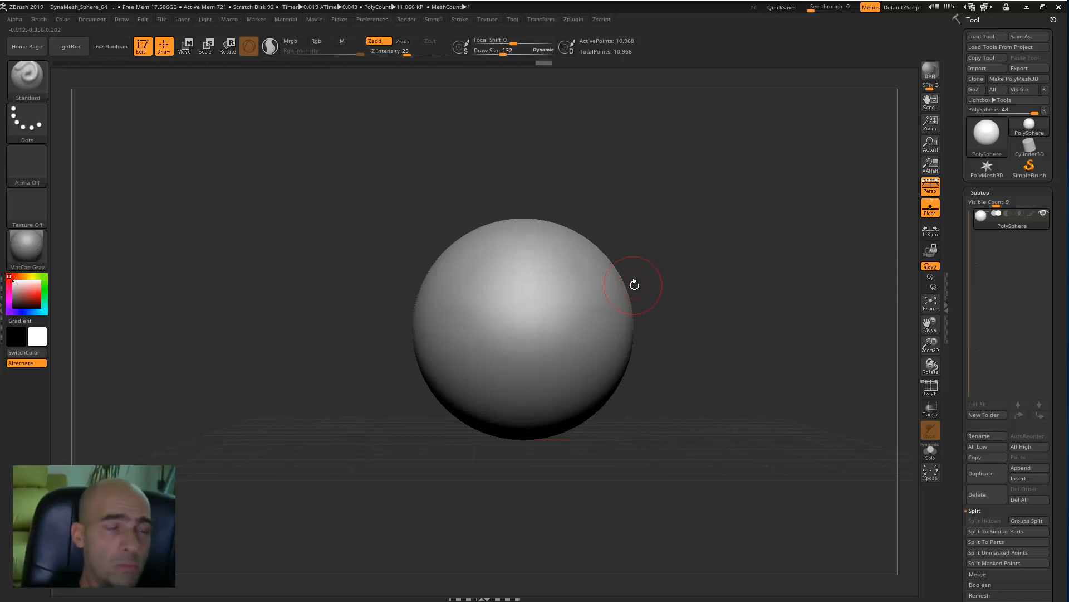
# Step: View the library of sculpting brushes and close it again without changing the active brush
pyautogui.click(28, 77)
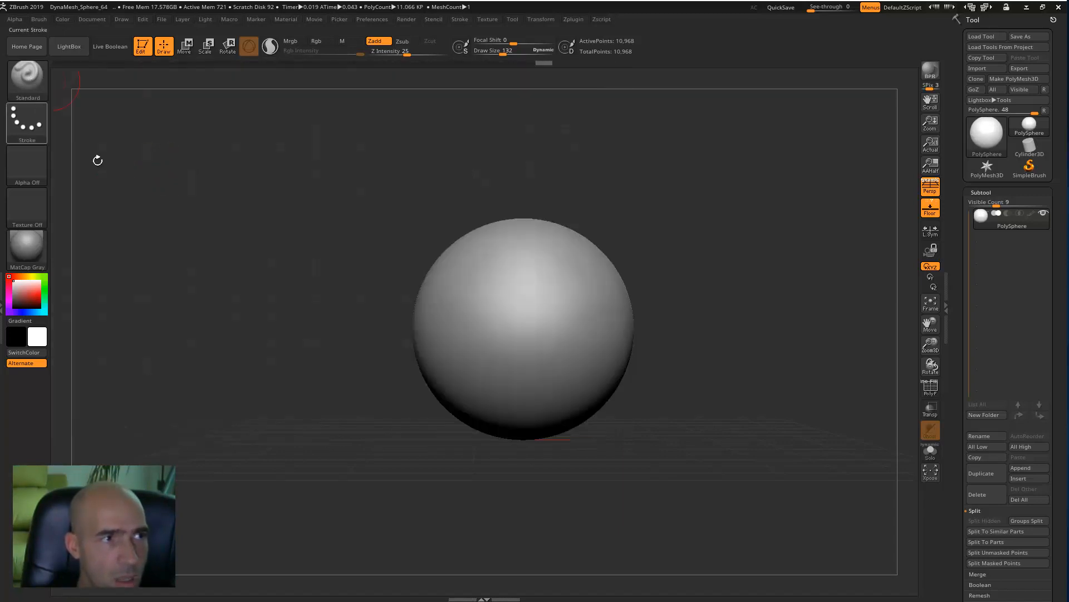
pyautogui.click(42, 79)
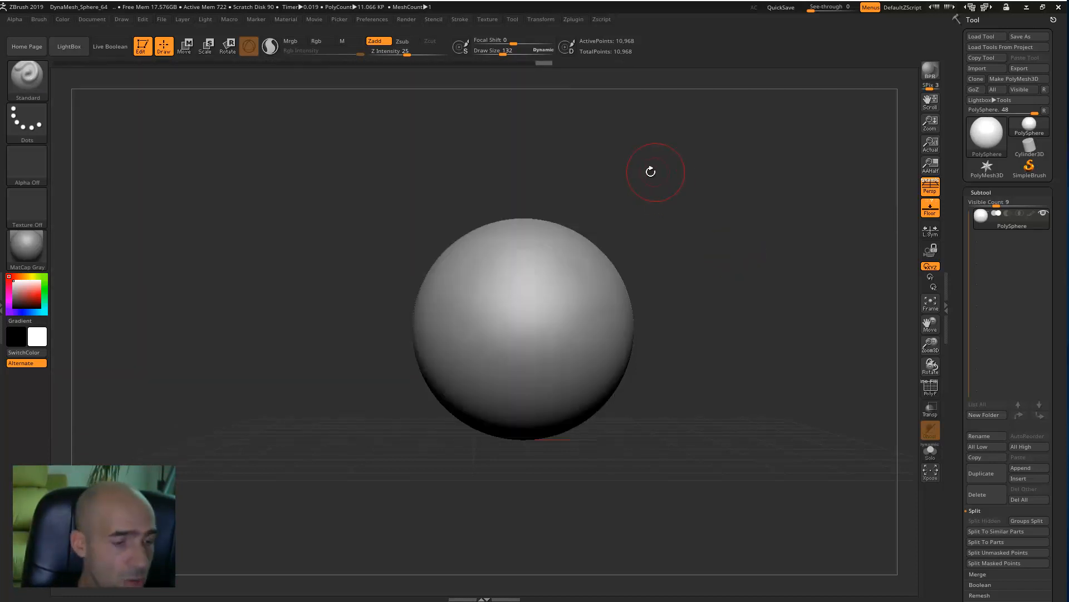
pyautogui.press('b')
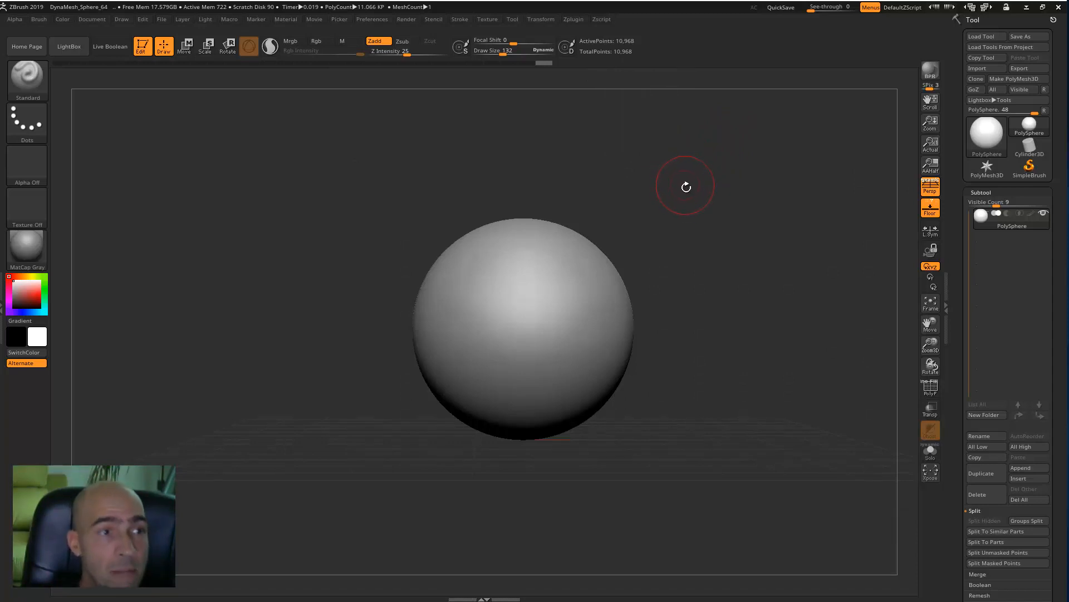
pyautogui.moveTo(698, 234); pyautogui.dragTo(687, 292)
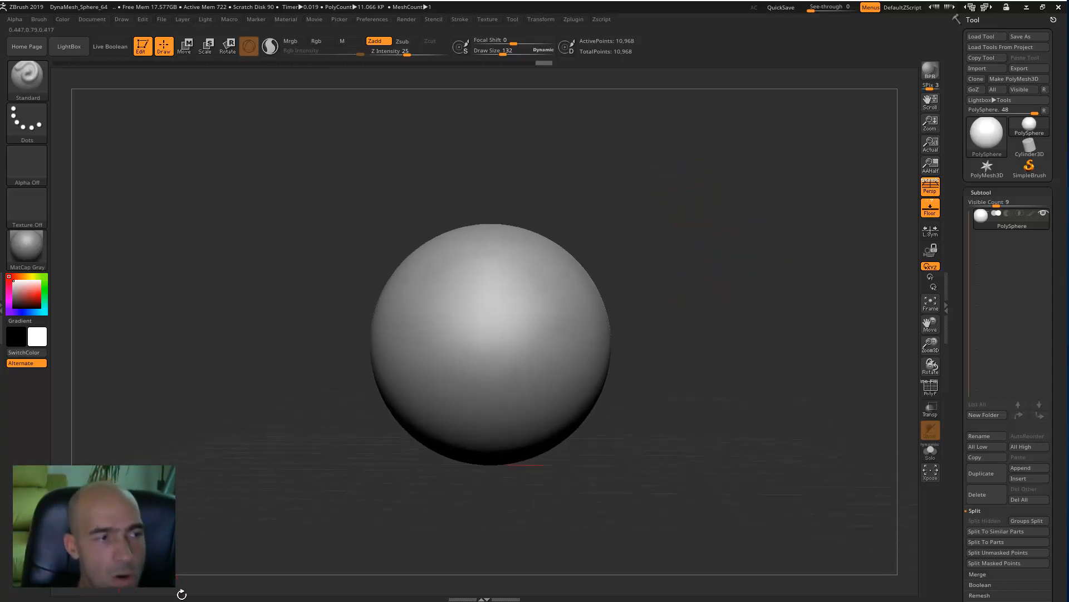
pyautogui.moveTo(701, 374); pyautogui.dragTo(714, 291)
pyautogui.keyDown('ctrl'); pyautogui.moveTo(728, 265); pyautogui.dragTo(702, 292, button='right'); pyautogui.keyUp('ctrl')
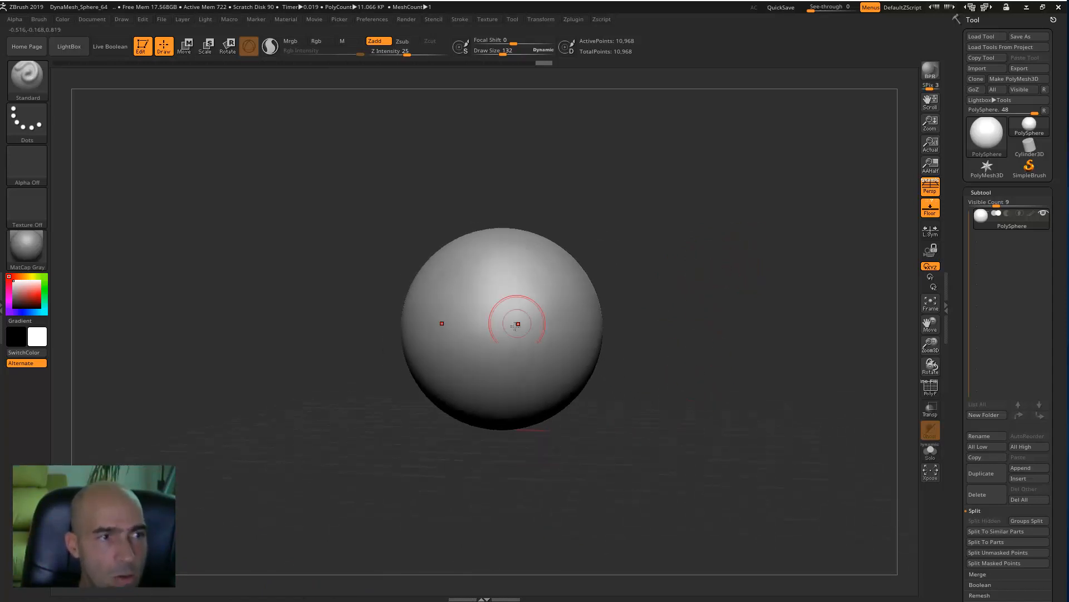
pyautogui.moveTo(653, 258); pyautogui.dragTo(671, 219)
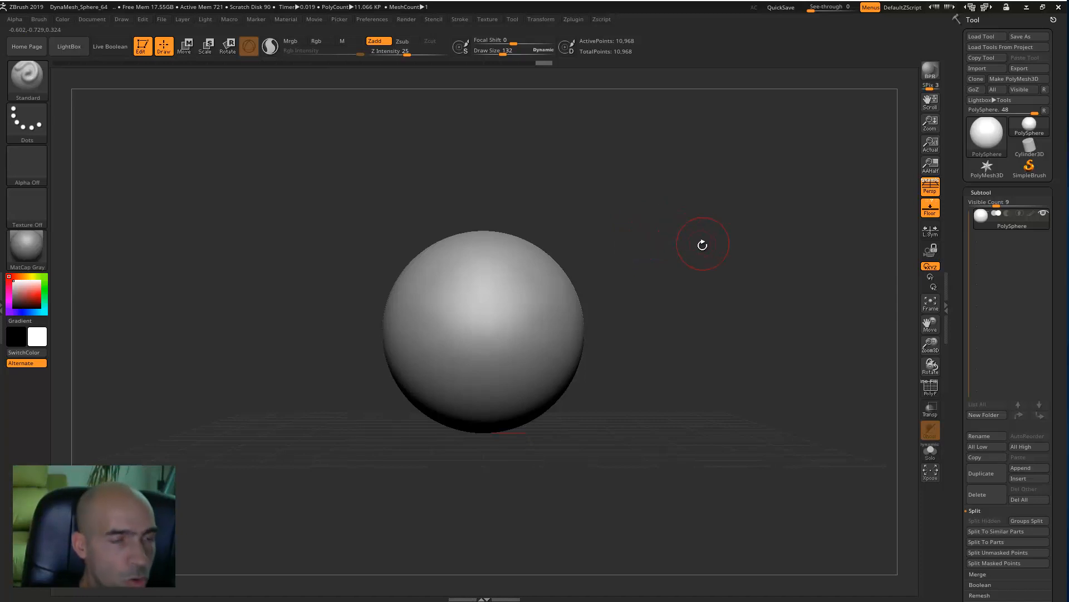
# Step: Choose the Move brush from the sculpting brushes filtered by the letter M
pyautogui.press('b')
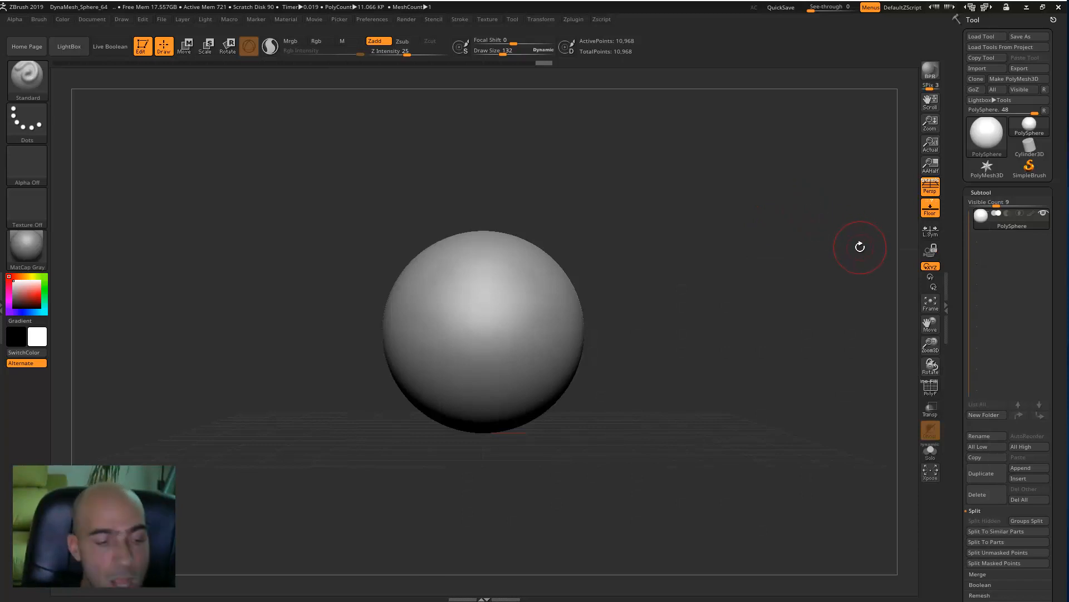
pyautogui.press('b')
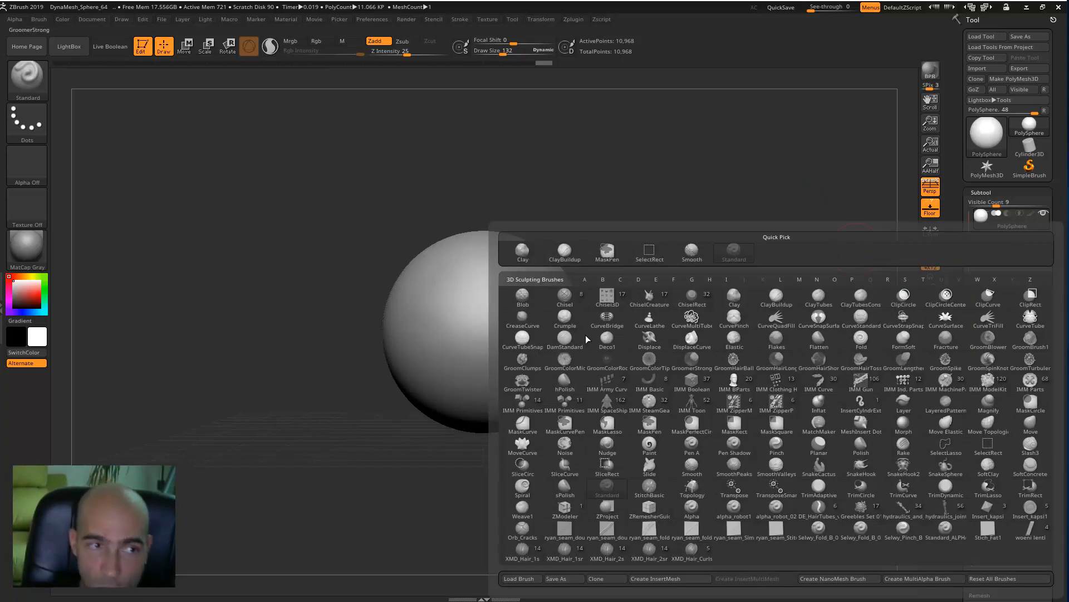
pyautogui.press('b')
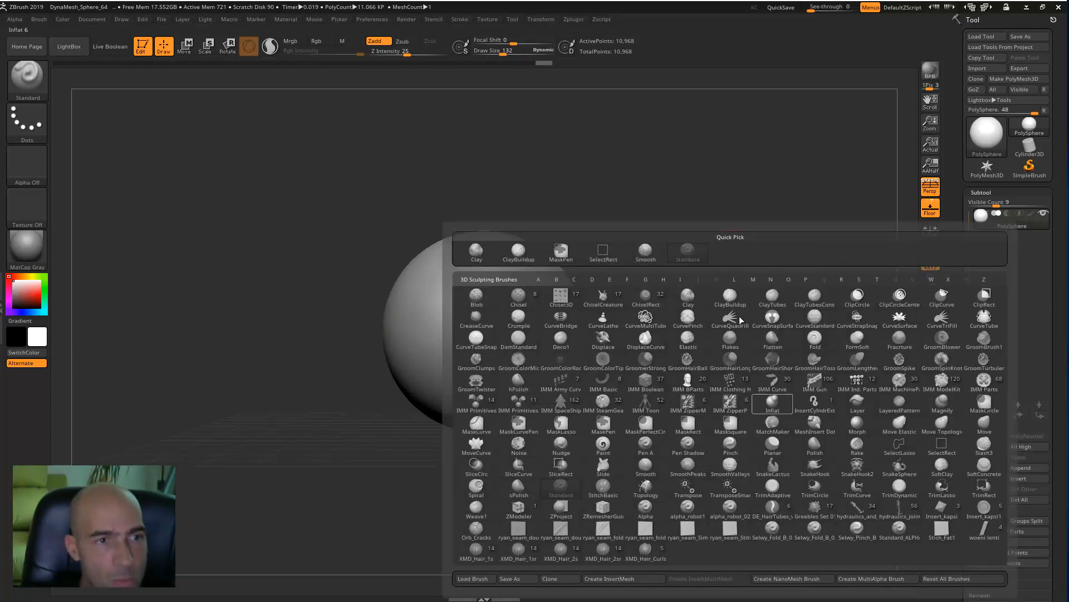
pyautogui.press('m')
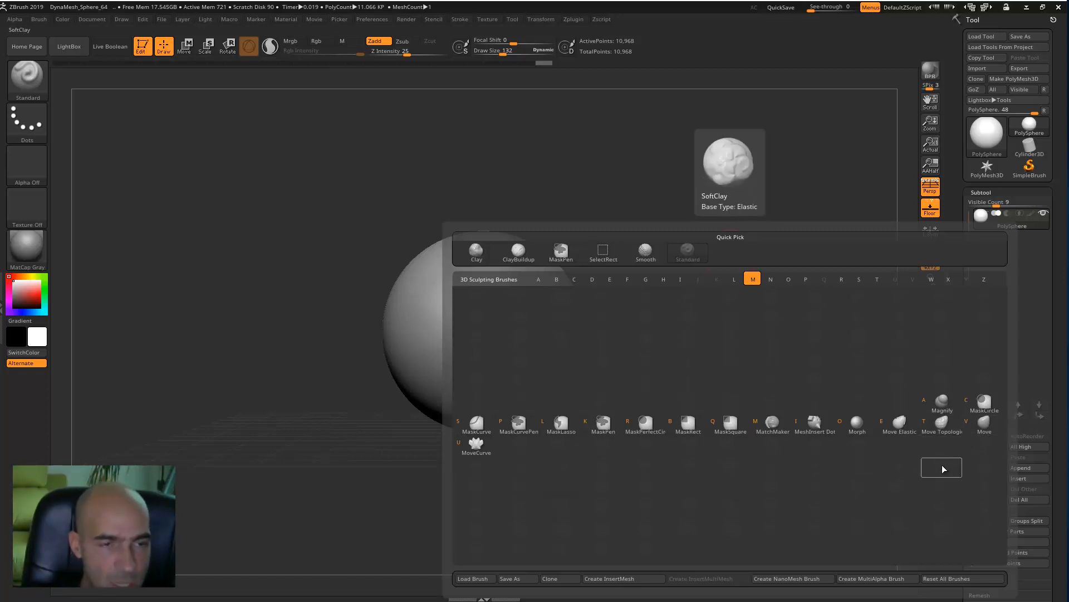
pyautogui.press('v')
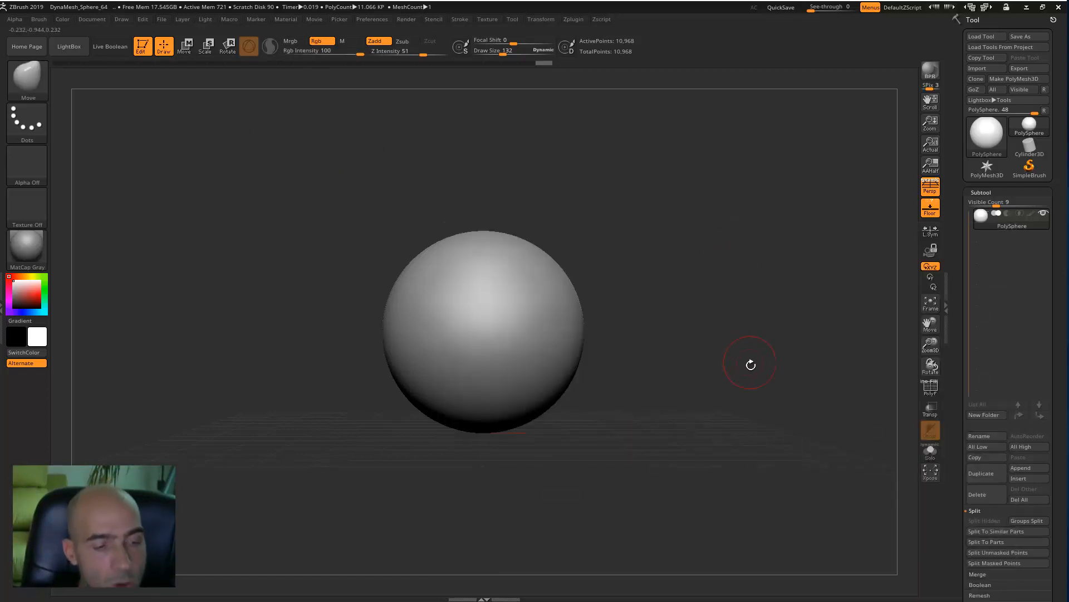
pyautogui.press('b')
pyautogui.press('m')
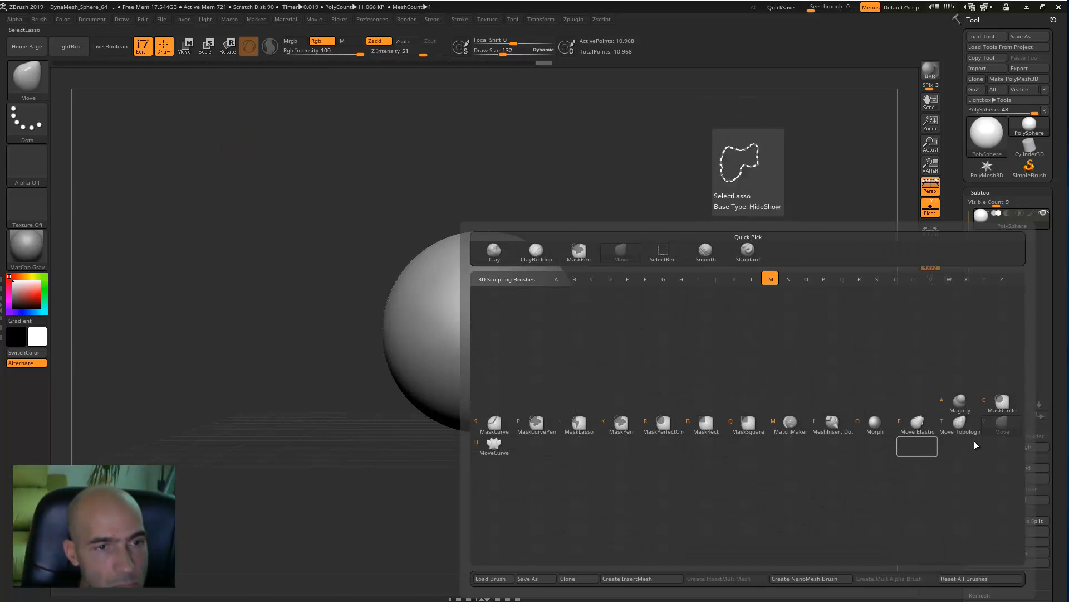
pyautogui.press('v')
# Step: Set the draw size to 258 and compare the brush circle with the sphere at different zoom distances
pyautogui.moveTo(647, 227); pyautogui.dragTo(656, 282)
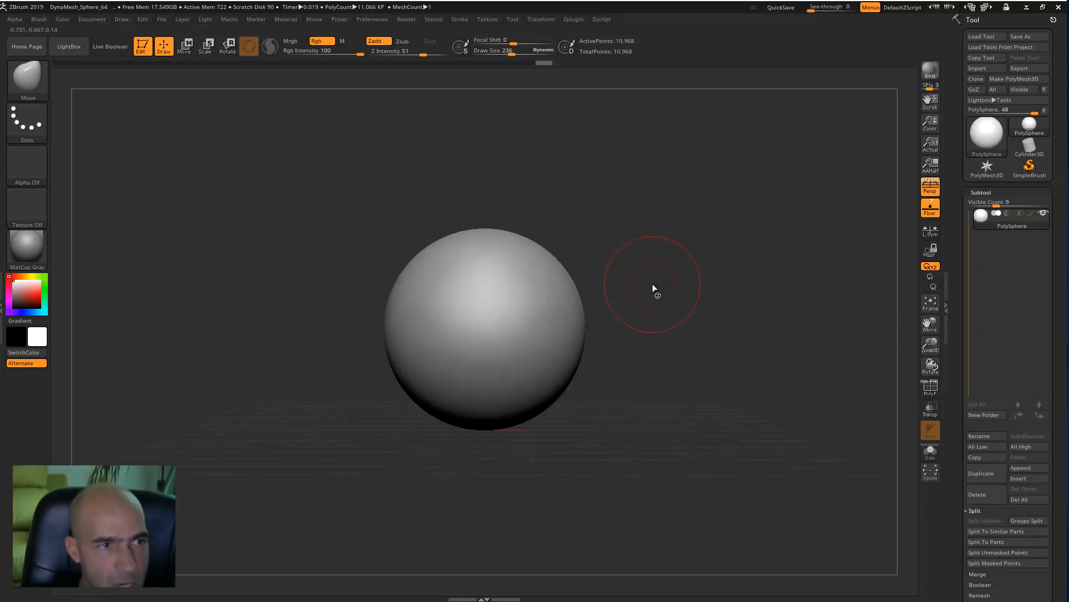
pyautogui.press('[')
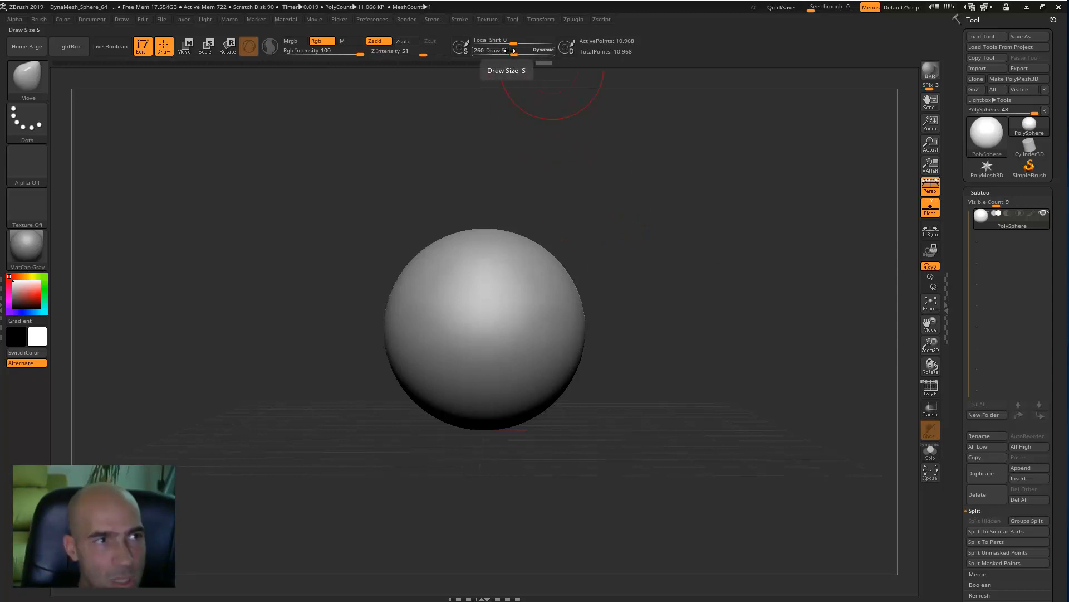
pyautogui.moveTo(521, 53)
pyautogui.mouseDown()
pyautogui.moveTo(495, 53)
pyautogui.moveTo(533, 55)
pyautogui.moveTo(520, 72)
pyautogui.mouseUp()
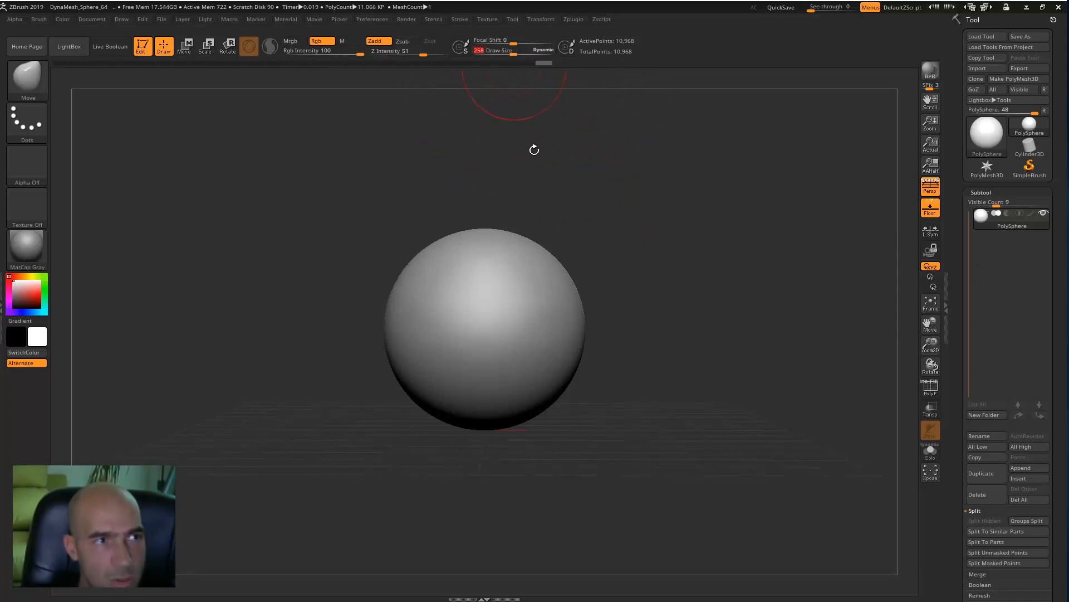
pyautogui.keyDown('ctrl'); pyautogui.moveTo(631, 265); pyautogui.dragTo(532, 200, button='right'); pyautogui.keyUp('ctrl')
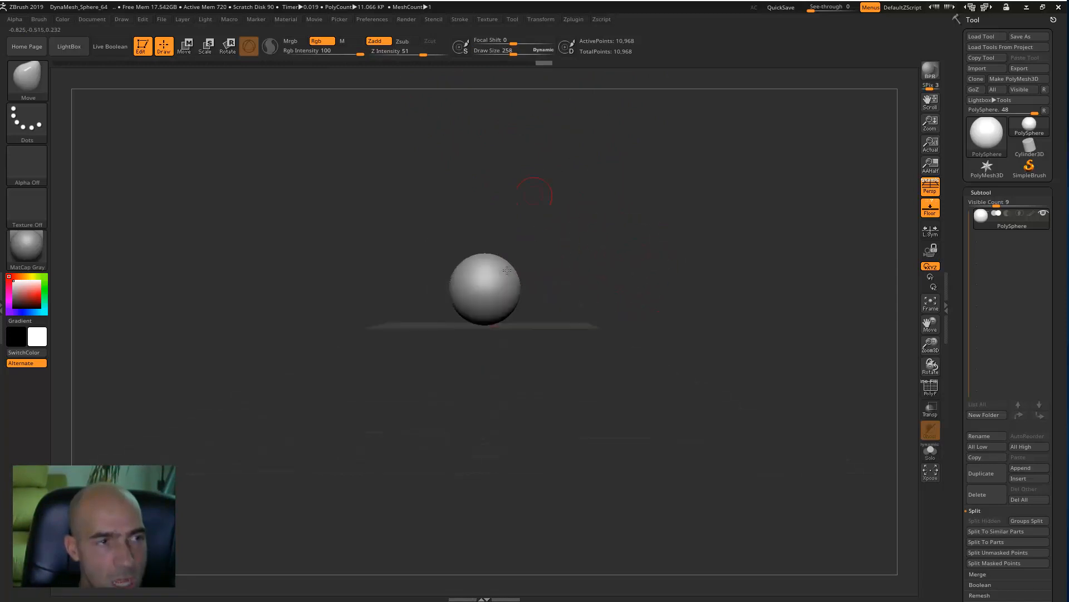
pyautogui.keyDown('ctrl'); pyautogui.moveTo(560, 249); pyautogui.dragTo(654, 251, button='right'); pyautogui.keyUp('ctrl')
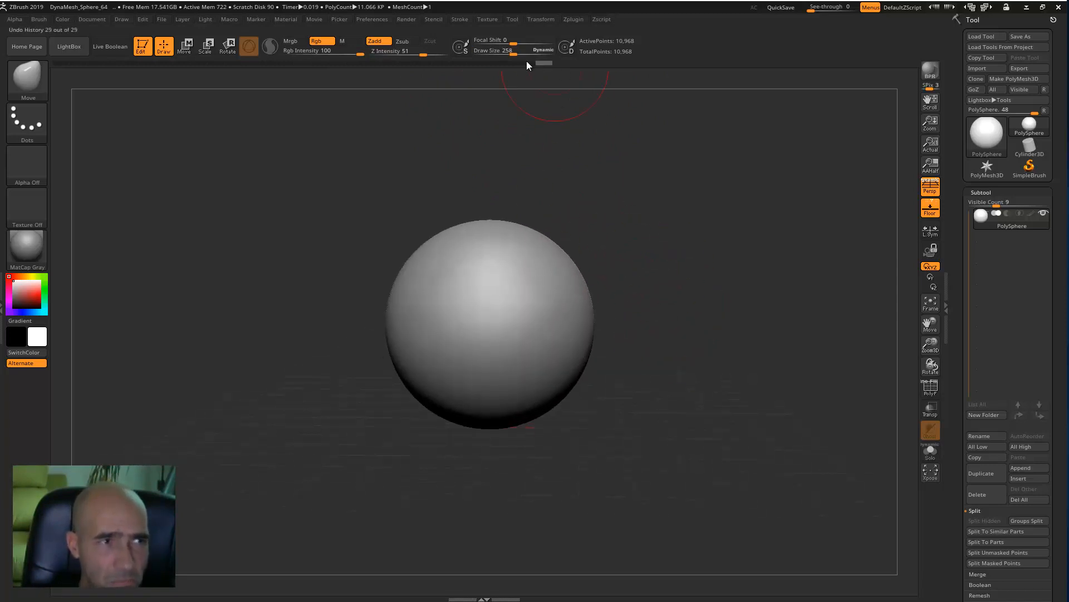
# Step: Raise the draw size to 591 and push the sides of the sphere symmetrically inward with the Move brush
pyautogui.moveTo(514, 52); pyautogui.dragTo(534, 54)
pyautogui.keyDown('ctrl'); pyautogui.moveTo(633, 249); pyautogui.dragTo(568, 195, button='right'); pyautogui.keyUp('ctrl')
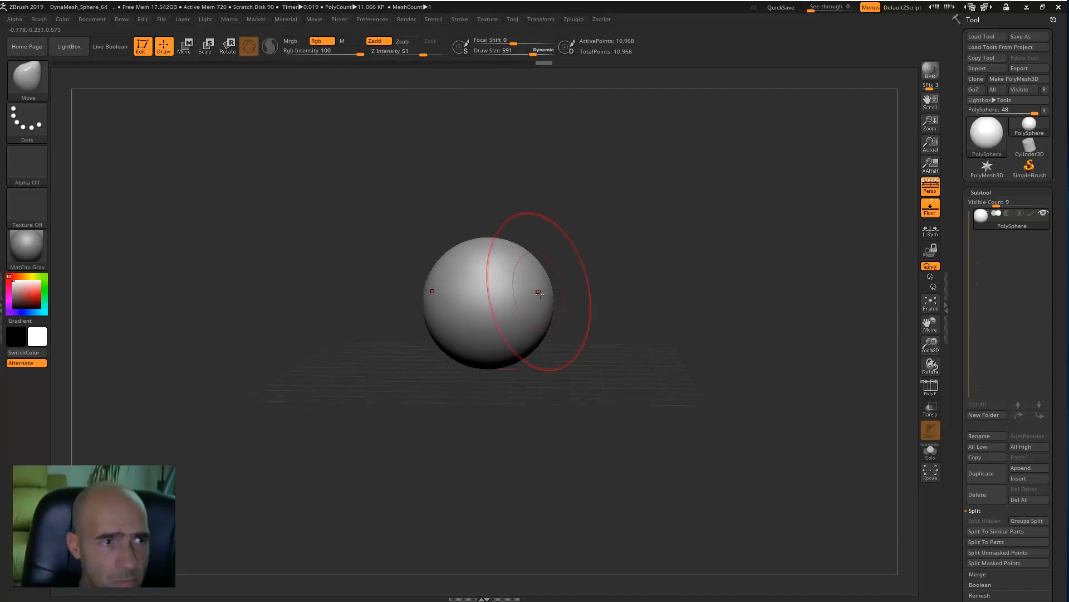
pyautogui.keyDown('shift'); pyautogui.moveTo(597, 273); pyautogui.dragTo(563, 289, button='right'); pyautogui.keyUp('shift')
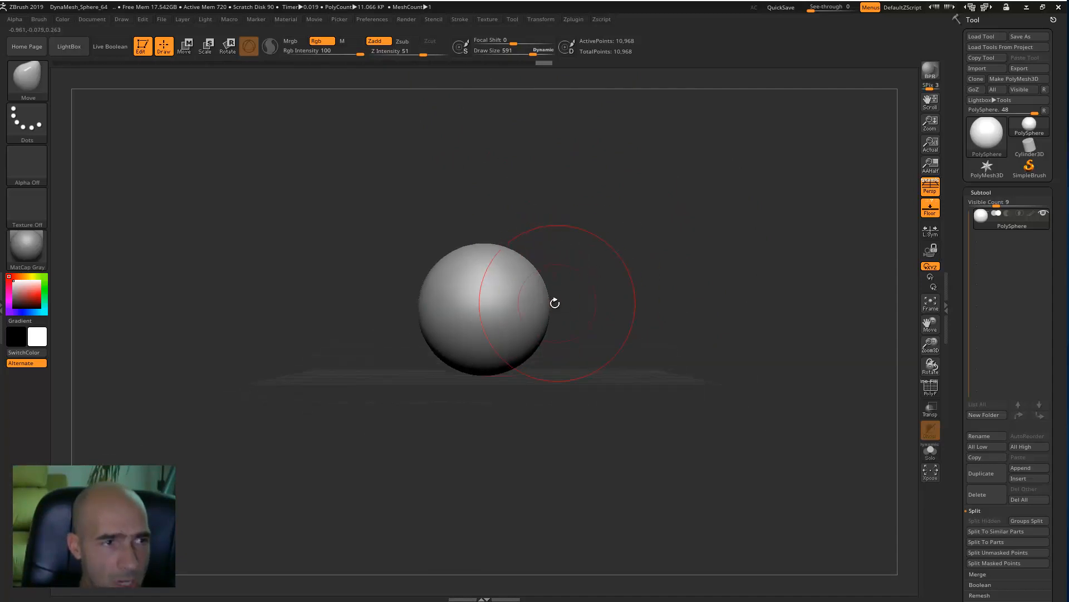
pyautogui.moveTo(555, 302); pyautogui.dragTo(510, 305)
pyautogui.moveTo(572, 303); pyautogui.dragTo(515, 304, button='right')
# Step: Stretch the narrowed sphere vertically with the Move brush into a tall, rounded egg-like head form
pyautogui.moveTo(489, 308)
pyautogui.mouseDown()
pyautogui.moveTo(503, 306)
pyautogui.moveTo(496, 289)
pyautogui.mouseUp()
pyautogui.moveTo(493, 357); pyautogui.dragTo(486, 368)
pyautogui.moveTo(438, 312); pyautogui.dragTo(409, 315)
pyautogui.moveTo(480, 362); pyautogui.dragTo(483, 372)
pyautogui.moveTo(626, 344); pyautogui.dragTo(613, 348)
pyautogui.keyDown('ctrl'); pyautogui.moveTo(612, 348); pyautogui.dragTo(612, 378, button='right'); pyautogui.keyUp('ctrl')
pyautogui.moveTo(483, 342); pyautogui.dragTo(484, 359)
pyautogui.moveTo(684, 293)
pyautogui.mouseDown(button='right')
pyautogui.moveTo(687, 267)
pyautogui.moveTo(645, 255)
pyautogui.moveTo(682, 284)
pyautogui.moveTo(757, 273)
pyautogui.moveTo(647, 318)
pyautogui.mouseUp(button='right')
pyautogui.moveTo(569, 476); pyautogui.dragTo(911, 245, button='right')
# Step: Hide the floor grid and compare the head form with perspective distortion off and on, leaving it on
pyautogui.click(931, 210)
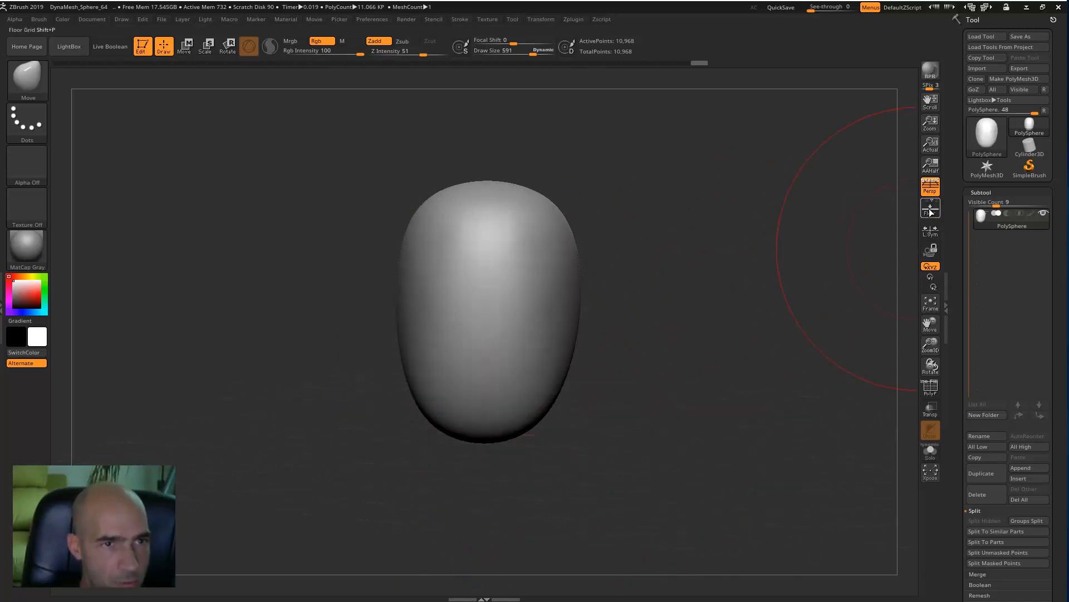
pyautogui.moveTo(752, 258); pyautogui.dragTo(808, 240, button='right')
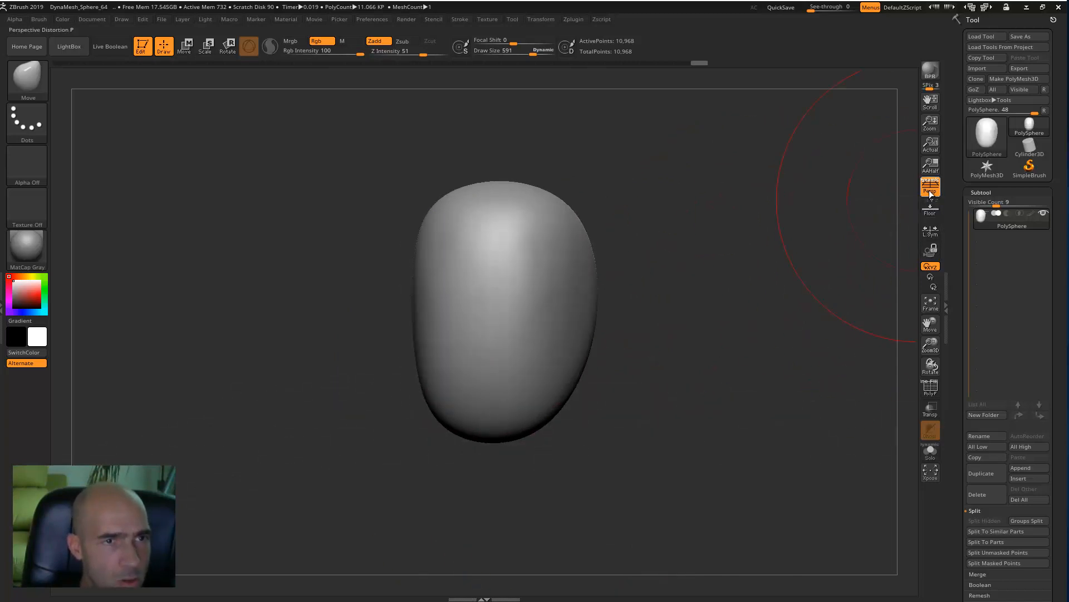
pyautogui.click(931, 191)
pyautogui.click(930, 191)
pyautogui.click(932, 190)
pyautogui.click(935, 191)
pyautogui.click(935, 190)
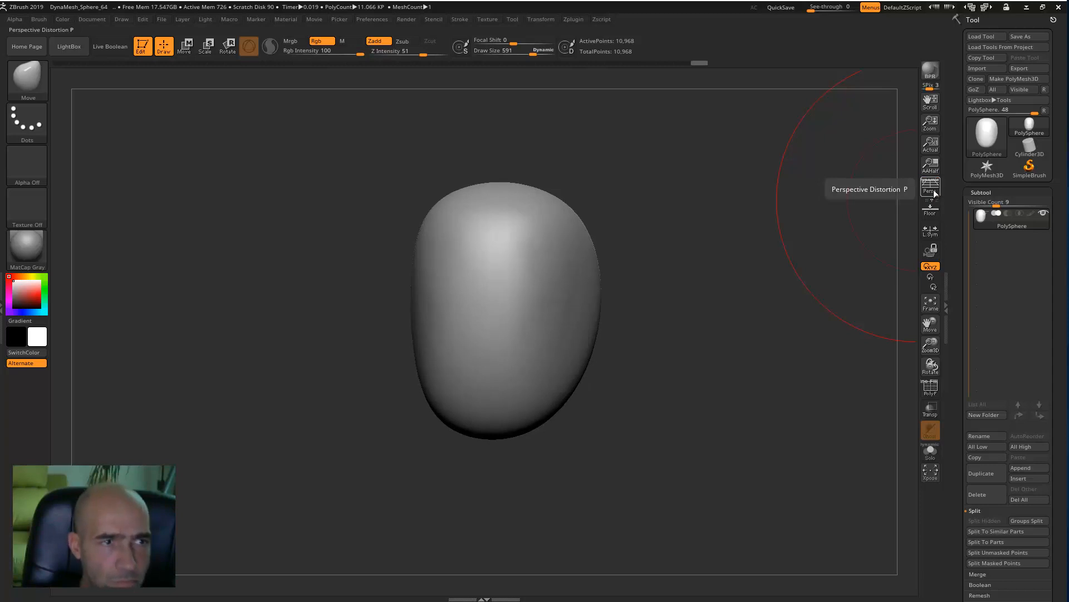
pyautogui.click(936, 191)
# Step: Mould the egg-like form into a rough head profile with a rounded cranium and jaw, pulling a tapered neck down from its rear underside
pyautogui.press('shift')
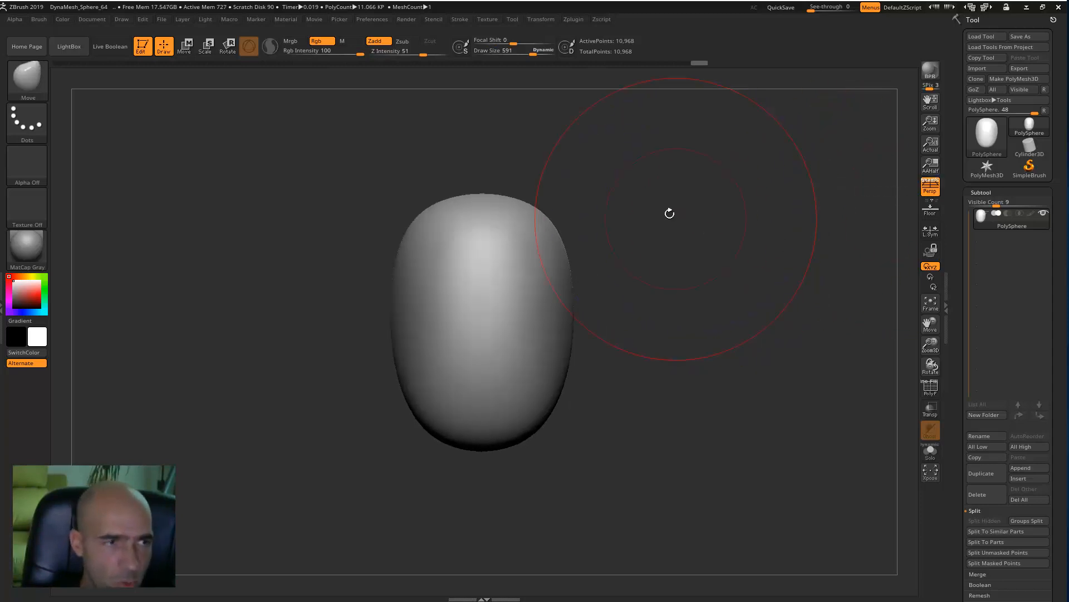
pyautogui.keyDown('alt'); pyautogui.moveTo(645, 244); pyautogui.dragTo(655, 284); pyautogui.keyUp('alt')
pyautogui.moveTo(542, 448)
pyautogui.mouseDown()
pyautogui.moveTo(533, 447)
pyautogui.moveTo(543, 440)
pyautogui.mouseUp()
pyautogui.moveTo(678, 430)
pyautogui.keyDown('alt'); pyautogui.mouseDown()
pyautogui.moveTo(695, 337)
pyautogui.moveTo(585, 340)
pyautogui.mouseUp(); pyautogui.keyUp('alt')
pyautogui.moveTo(705, 375)
pyautogui.mouseDown()
pyautogui.moveTo(807, 396)
pyautogui.moveTo(785, 404)
pyautogui.mouseUp()
pyautogui.moveTo(679, 411)
pyautogui.mouseDown()
pyautogui.moveTo(721, 345)
pyautogui.moveTo(671, 334)
pyautogui.moveTo(664, 340)
pyautogui.moveTo(752, 406)
pyautogui.moveTo(686, 291)
pyautogui.moveTo(709, 341)
pyautogui.moveTo(750, 355)
pyautogui.moveTo(761, 343)
pyautogui.moveTo(739, 336)
pyautogui.moveTo(761, 325)
pyautogui.moveTo(688, 394)
pyautogui.moveTo(740, 370)
pyautogui.moveTo(668, 358)
pyautogui.moveTo(765, 412)
pyautogui.moveTo(739, 384)
pyautogui.mouseUp()
pyautogui.moveTo(694, 362)
pyautogui.mouseDown()
pyautogui.moveTo(702, 483)
pyautogui.moveTo(671, 490)
pyautogui.moveTo(651, 473)
pyautogui.mouseUp()
pyautogui.moveTo(606, 394)
pyautogui.mouseDown()
pyautogui.moveTo(540, 439)
pyautogui.moveTo(719, 417)
pyautogui.moveTo(726, 434)
pyautogui.moveTo(663, 396)
pyautogui.moveTo(654, 359)
pyautogui.moveTo(690, 368)
pyautogui.mouseUp()
pyautogui.moveTo(691, 367)
pyautogui.keyDown('alt'); pyautogui.mouseDown()
pyautogui.moveTo(690, 415)
pyautogui.moveTo(676, 430)
pyautogui.moveTo(747, 444)
pyautogui.moveTo(697, 455)
pyautogui.mouseUp(); pyautogui.keyUp('alt')
pyautogui.moveTo(808, 459); pyautogui.dragTo(741, 468)
pyautogui.moveTo(527, 339)
pyautogui.keyDown('alt'); pyautogui.mouseDown()
pyautogui.moveTo(411, 254)
pyautogui.moveTo(539, 335)
pyautogui.moveTo(594, 415)
pyautogui.moveTo(573, 405)
pyautogui.moveTo(526, 313)
pyautogui.moveTo(559, 289)
pyautogui.moveTo(518, 320)
pyautogui.mouseUp(); pyautogui.keyUp('alt')
pyautogui.moveTo(442, 377)
pyautogui.mouseDown()
pyautogui.moveTo(400, 288)
pyautogui.moveTo(384, 323)
pyautogui.moveTo(430, 370)
pyautogui.moveTo(410, 470)
pyautogui.mouseUp()
pyautogui.moveTo(690, 363); pyautogui.dragTo(628, 385)
pyautogui.moveTo(498, 489)
pyautogui.mouseDown()
pyautogui.moveTo(492, 510)
pyautogui.moveTo(485, 504)
pyautogui.mouseUp()
pyautogui.moveTo(730, 332)
pyautogui.keyDown('alt'); pyautogui.mouseDown()
pyautogui.moveTo(766, 327)
pyautogui.moveTo(747, 301)
pyautogui.mouseUp(); pyautogui.keyUp('alt')
pyautogui.moveTo(821, 260)
pyautogui.keyDown('alt'); pyautogui.mouseDown()
pyautogui.moveTo(721, 313)
pyautogui.moveTo(716, 282)
pyautogui.moveTo(730, 332)
pyautogui.moveTo(740, 299)
pyautogui.moveTo(716, 310)
pyautogui.mouseUp(); pyautogui.keyUp('alt')
pyautogui.moveTo(544, 418)
pyautogui.mouseDown()
pyautogui.moveTo(523, 422)
pyautogui.moveTo(527, 399)
pyautogui.mouseUp()
pyautogui.moveTo(540, 359); pyautogui.dragTo(549, 359)
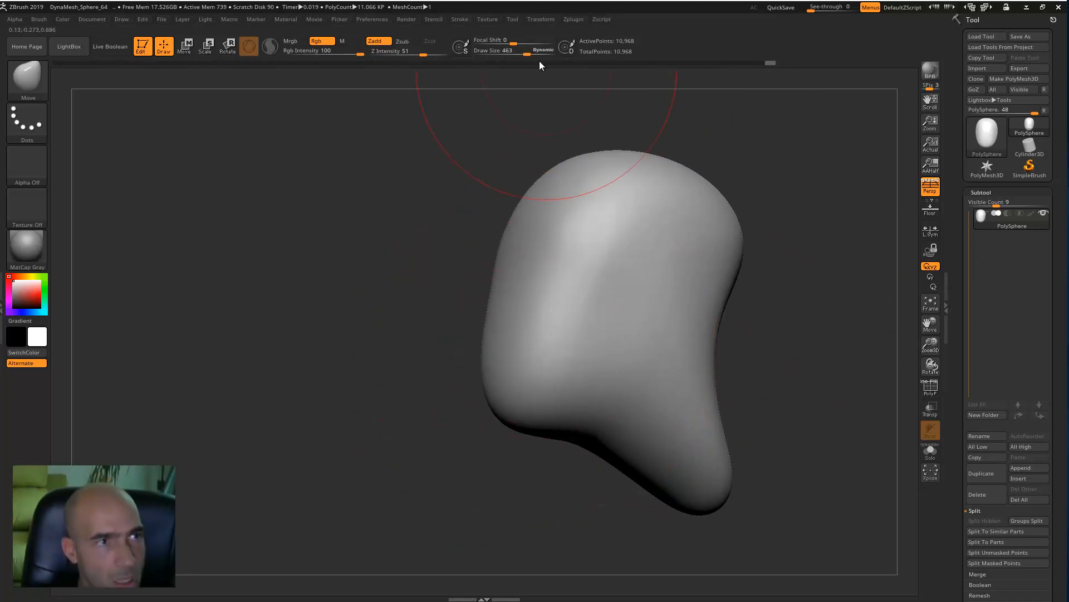
# Step: Reduce the draw size to 104 and compare the brush circle with the head at different zoom distances
pyautogui.moveTo(541, 51); pyautogui.dragTo(500, 52)
pyautogui.moveTo(604, 141)
pyautogui.keyDown('ctrl'); pyautogui.mouseDown(button='right')
pyautogui.moveTo(745, 280)
pyautogui.moveTo(707, 301)
pyautogui.moveTo(711, 316)
pyautogui.moveTo(757, 365)
pyautogui.moveTo(770, 364)
pyautogui.moveTo(628, 276)
pyautogui.moveTo(601, 280)
pyautogui.moveTo(623, 303)
pyautogui.moveTo(699, 351)
pyautogui.moveTo(599, 230)
pyautogui.mouseUp(button='right'); pyautogui.keyUp('ctrl')
pyautogui.keyDown('ctrl'); pyautogui.moveTo(619, 304); pyautogui.dragTo(579, 251, button='right'); pyautogui.keyUp('ctrl')
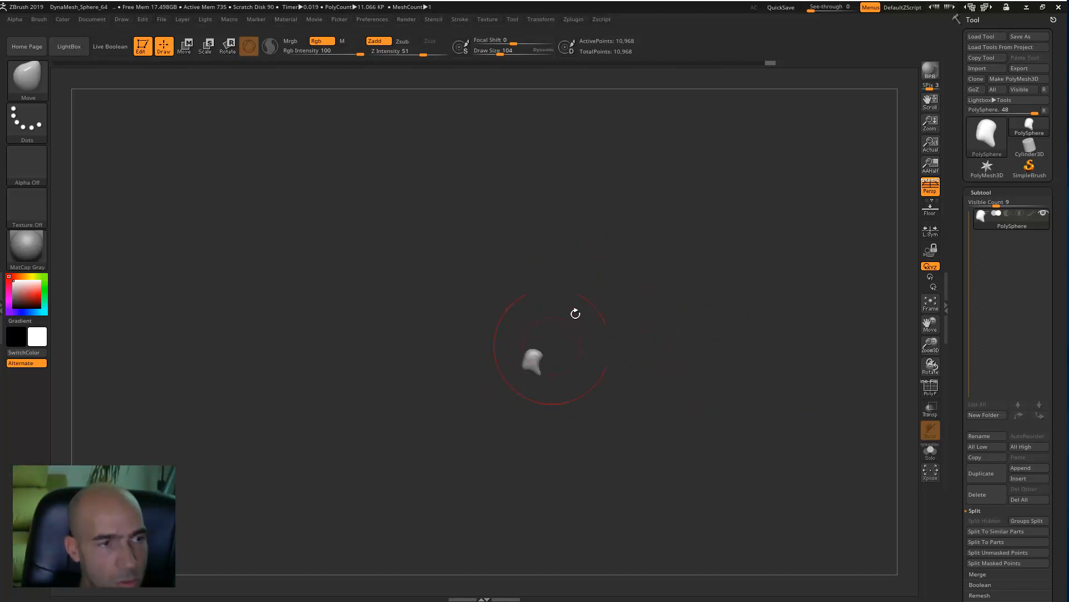
pyautogui.keyDown('ctrl'); pyautogui.moveTo(672, 334); pyautogui.dragTo(625, 323, button='right'); pyautogui.keyUp('ctrl')
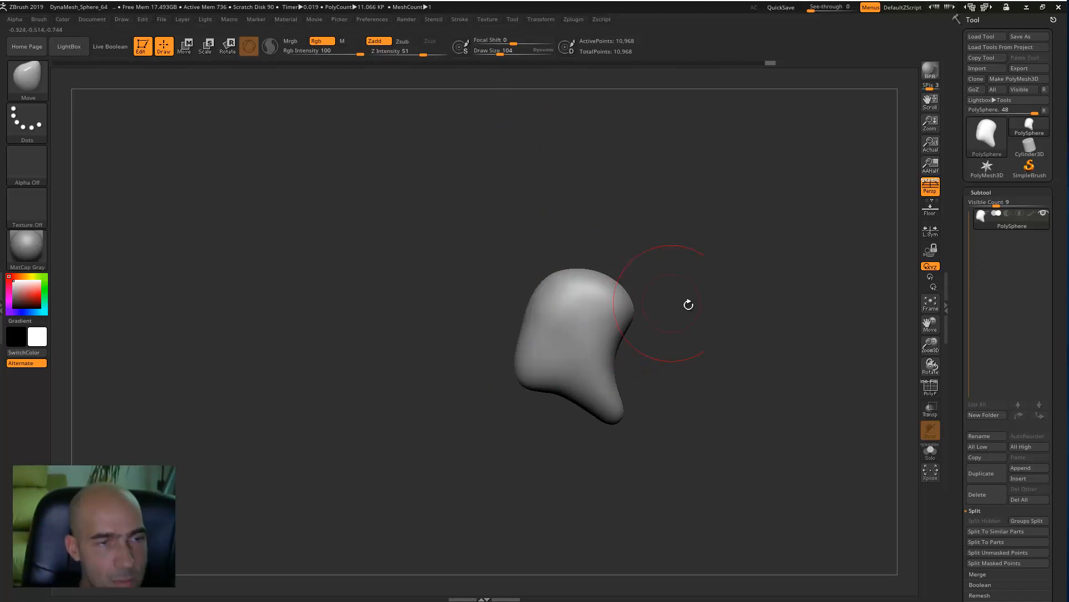
pyautogui.keyDown('ctrl'); pyautogui.moveTo(632, 307); pyautogui.dragTo(649, 334, button='right'); pyautogui.keyUp('ctrl')
pyautogui.keyDown('ctrl'); pyautogui.moveTo(716, 362); pyautogui.dragTo(594, 246, button='right'); pyautogui.keyUp('ctrl')
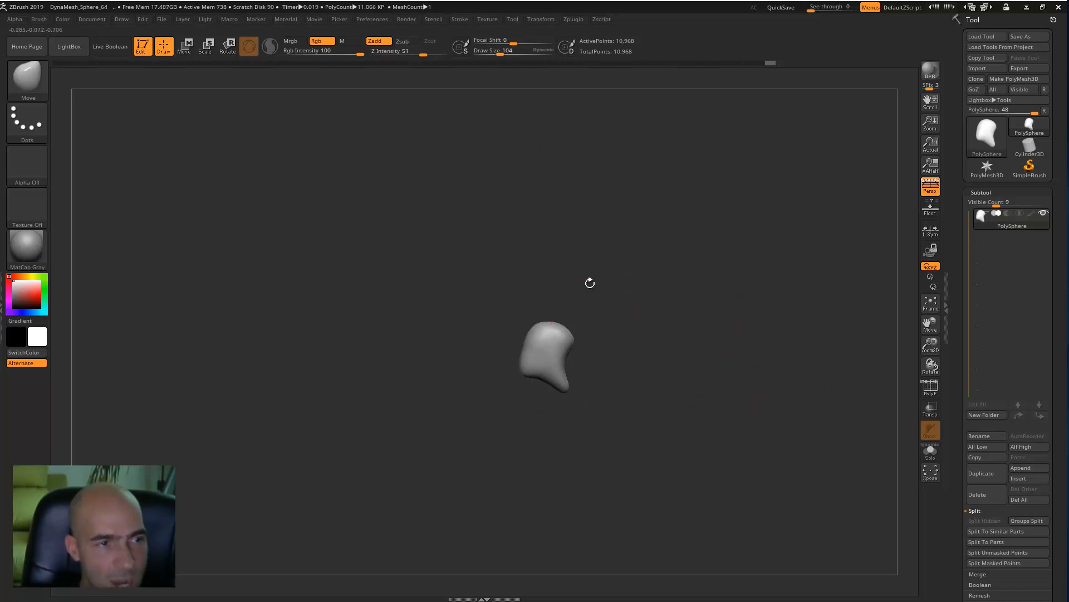
pyautogui.keyDown('ctrl'); pyautogui.moveTo(657, 315); pyautogui.dragTo(754, 363, button='right'); pyautogui.keyUp('ctrl')
# Step: Define the underside of the jaw and widen the tapered neck into a thicker, blunt-ended column with the Move brush
pyautogui.moveTo(646, 308); pyautogui.dragTo(682, 301)
pyautogui.moveTo(724, 336)
pyautogui.mouseDown(button='right')
pyautogui.moveTo(766, 344)
pyautogui.moveTo(716, 334)
pyautogui.moveTo(657, 382)
pyautogui.moveTo(677, 374)
pyautogui.moveTo(632, 366)
pyautogui.moveTo(737, 327)
pyautogui.moveTo(735, 340)
pyautogui.moveTo(713, 329)
pyautogui.mouseUp(button='right')
pyautogui.moveTo(672, 286); pyautogui.dragTo(598, 345, button='right')
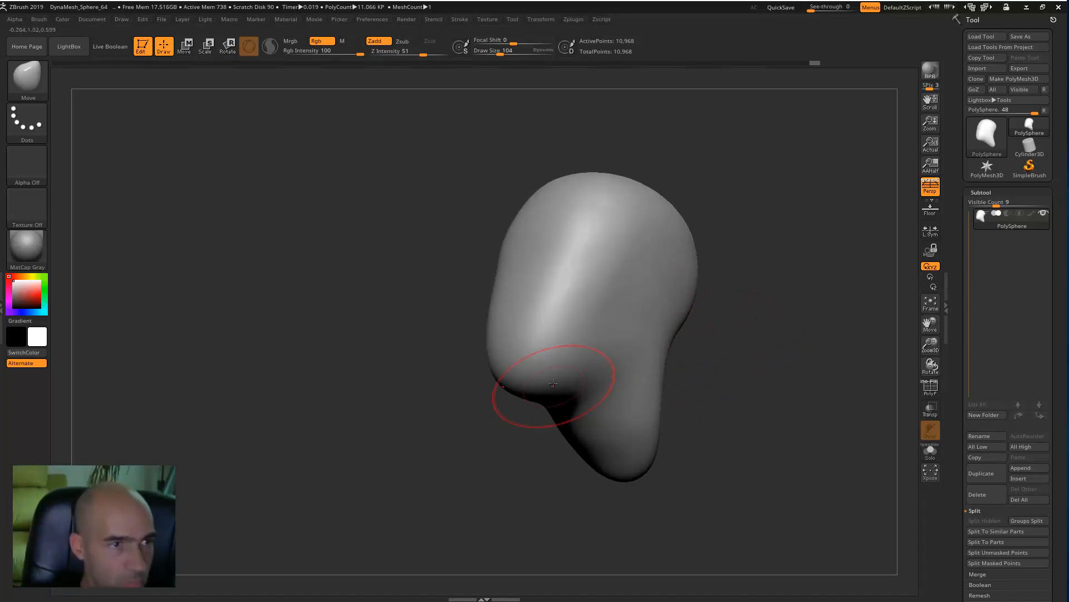
pyautogui.moveTo(553, 386)
pyautogui.mouseDown(button='right')
pyautogui.moveTo(657, 357)
pyautogui.moveTo(720, 290)
pyautogui.moveTo(668, 315)
pyautogui.moveTo(642, 248)
pyautogui.mouseUp(button='right')
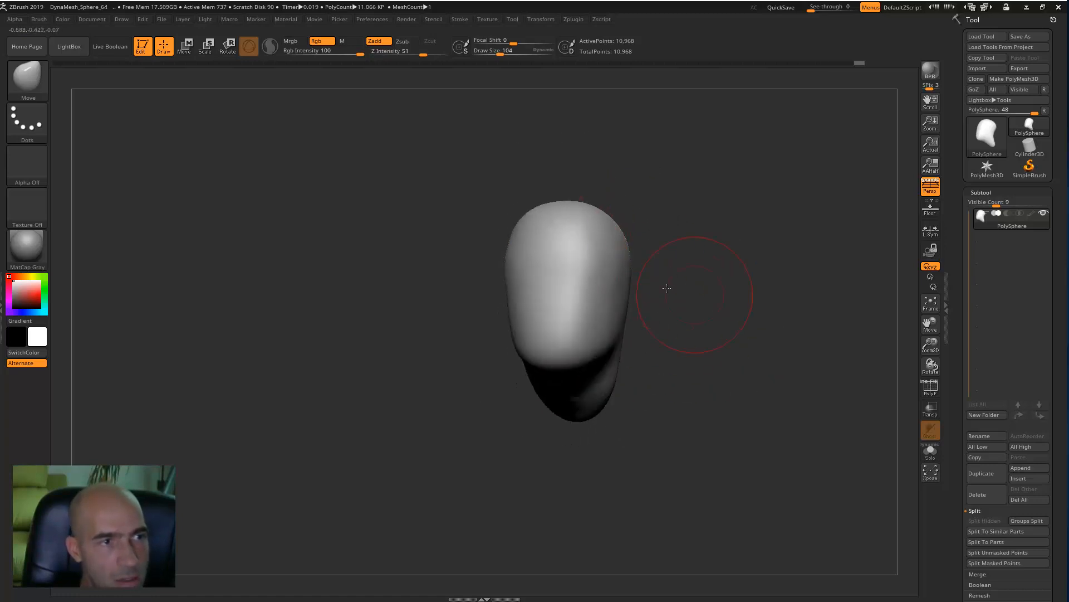
pyautogui.moveTo(695, 295); pyautogui.dragTo(650, 353, button='right')
pyautogui.moveTo(635, 406); pyautogui.dragTo(588, 438, button='right')
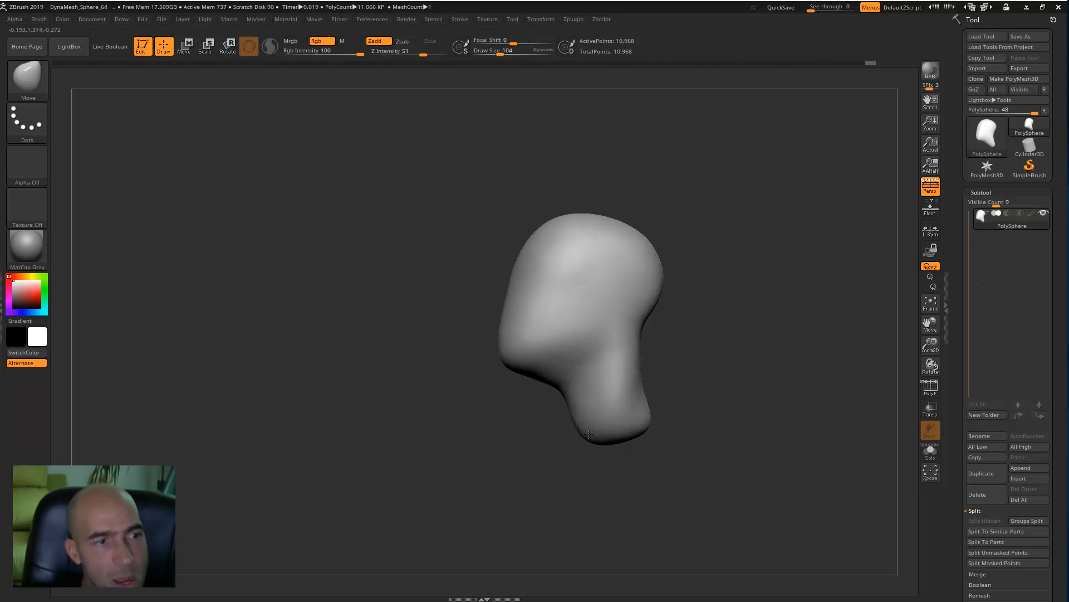
pyautogui.moveTo(676, 402); pyautogui.dragTo(643, 380, button='right')
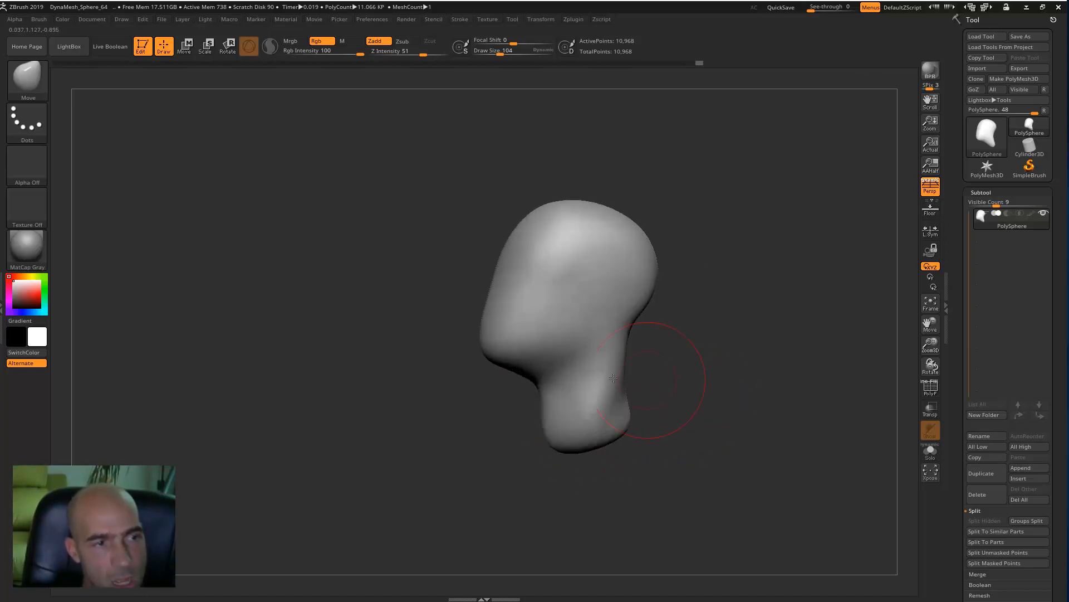
# Step: Extend and widen the base of the neck and refine the back of the head with the Move brush
pyautogui.moveTo(602, 407); pyautogui.dragTo(593, 424, button='right')
pyautogui.moveTo(584, 483); pyautogui.dragTo(591, 469, button='right')
pyautogui.moveTo(559, 423)
pyautogui.mouseDown()
pyautogui.moveTo(571, 445)
pyautogui.moveTo(585, 438)
pyautogui.mouseUp()
pyautogui.moveTo(624, 406); pyautogui.dragTo(599, 400, button='right')
pyautogui.moveTo(646, 350)
pyautogui.mouseDown(button='right')
pyautogui.moveTo(692, 375)
pyautogui.moveTo(595, 385)
pyautogui.mouseUp(button='right')
pyautogui.moveTo(663, 336); pyautogui.dragTo(635, 294, button='right')
pyautogui.moveTo(623, 305); pyautogui.dragTo(631, 306)
pyautogui.moveTo(620, 323); pyautogui.dragTo(619, 350, button='right')
pyautogui.moveTo(668, 318); pyautogui.dragTo(658, 318)
pyautogui.moveTo(723, 317)
pyautogui.mouseDown(button='right')
pyautogui.moveTo(608, 302)
pyautogui.moveTo(676, 312)
pyautogui.moveTo(666, 316)
pyautogui.mouseUp(button='right')
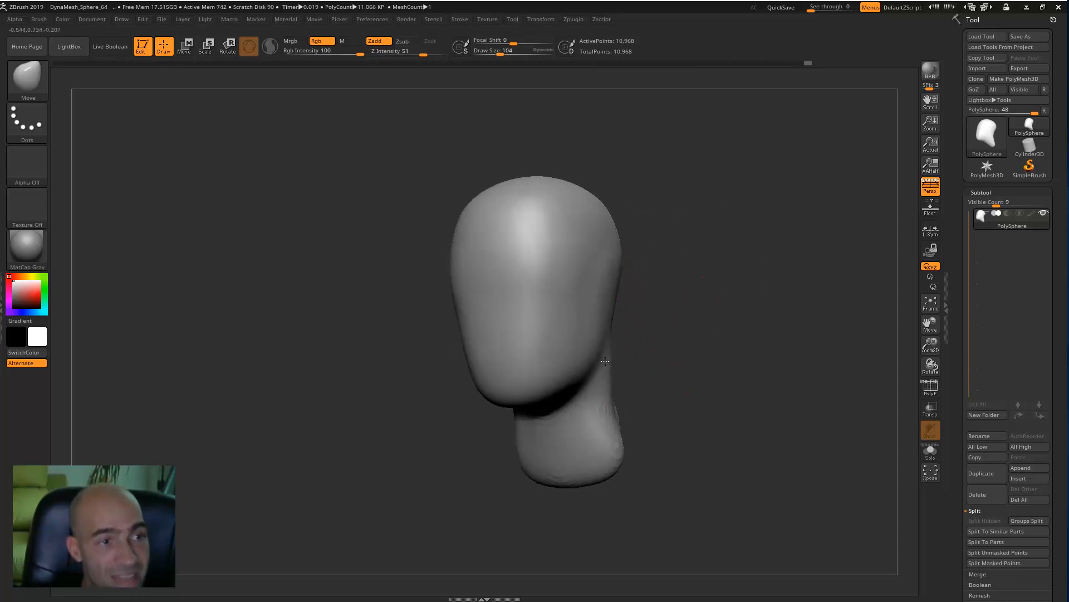
# Step: Smooth the uneven surface around the lower end of the neck
pyautogui.keyDown('shift'); pyautogui.moveTo(608, 449); pyautogui.dragTo(652, 411); pyautogui.keyUp('shift')
pyautogui.moveTo(698, 377)
pyautogui.mouseDown(button='right')
pyautogui.moveTo(700, 299)
pyautogui.moveTo(660, 317)
pyautogui.mouseUp(button='right')
pyautogui.moveTo(741, 297); pyautogui.dragTo(699, 350, button='right')
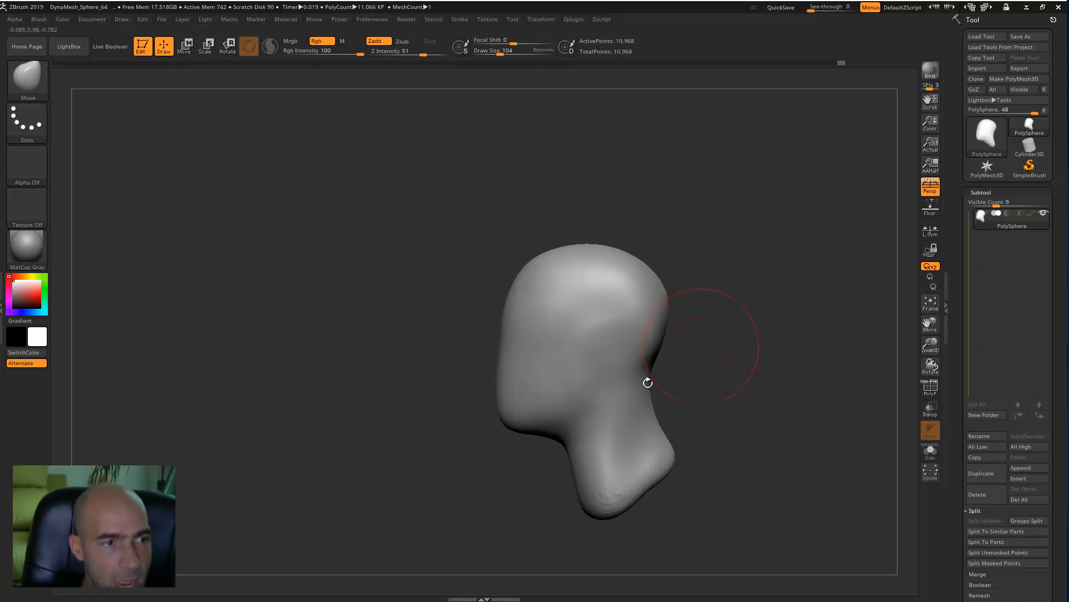
pyautogui.moveTo(562, 429); pyautogui.dragTo(585, 401, button='right')
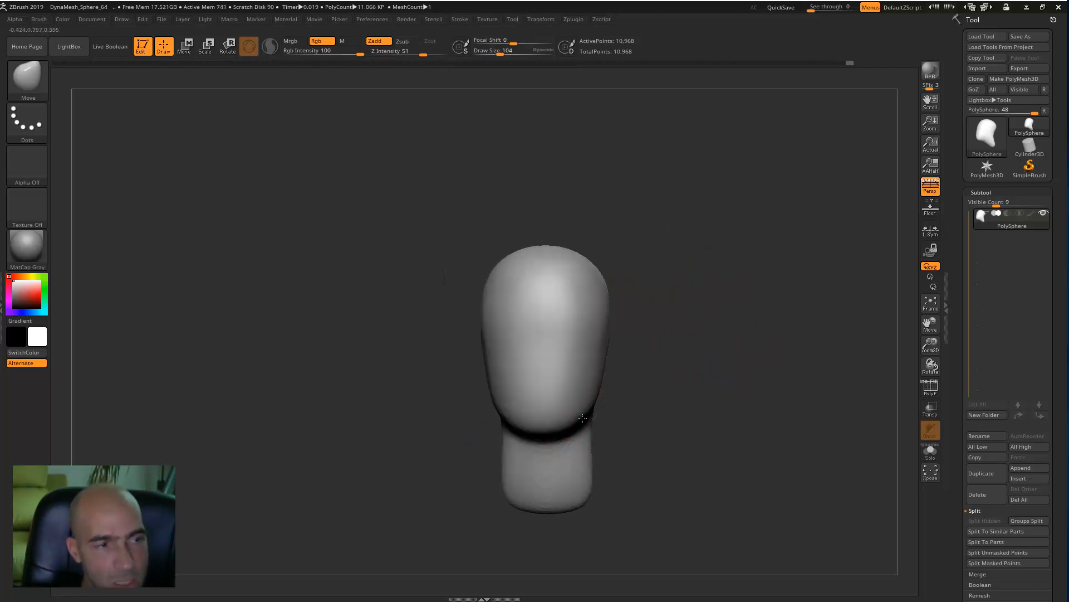
# Step: Adjust the side of the jaw with the Move brush and remesh the head with DynaMesh
pyautogui.keyDown('ctrl'); pyautogui.moveTo(668, 354); pyautogui.dragTo(623, 396, button='right'); pyautogui.keyUp('ctrl')
pyautogui.moveTo(571, 406); pyautogui.dragTo(563, 407)
pyautogui.moveTo(708, 366); pyautogui.dragTo(860, 331, button='right')
pyautogui.moveTo(848, 235)
pyautogui.keyDown('ctrl'); pyautogui.mouseDown()
pyautogui.moveTo(734, 397)
pyautogui.moveTo(737, 388)
pyautogui.moveTo(592, 366)
pyautogui.moveTo(793, 401)
pyautogui.moveTo(776, 406)
pyautogui.moveTo(734, 363)
pyautogui.moveTo(760, 342)
pyautogui.mouseUp(); pyautogui.keyUp('ctrl')
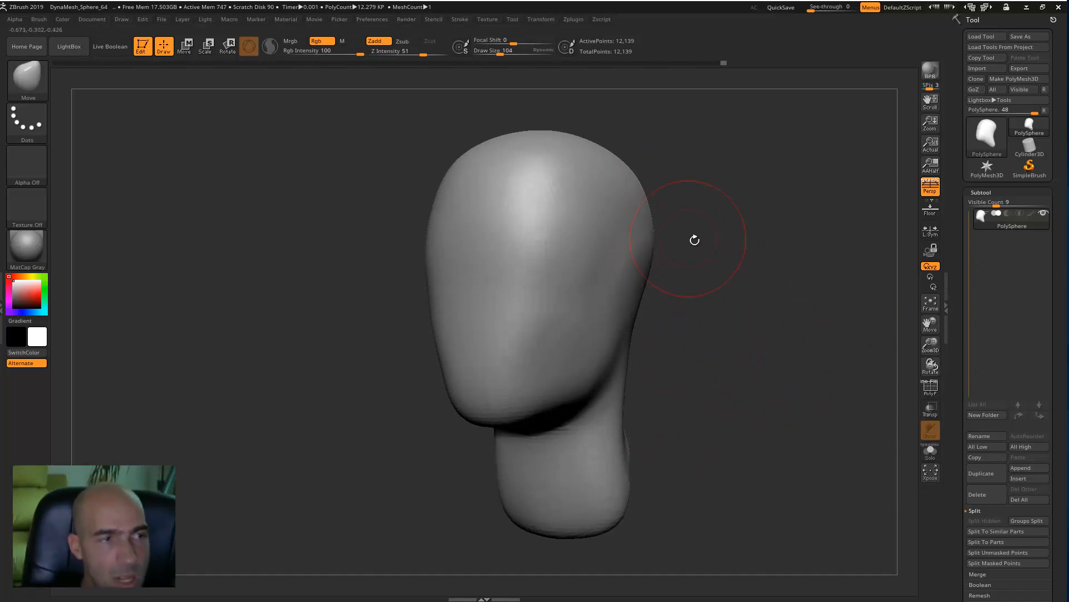
# Step: Try pulling a pointed cone out of the side of the head and remeshing it, and undo both
pyautogui.moveTo(765, 295)
pyautogui.mouseDown()
pyautogui.moveTo(754, 324)
pyautogui.moveTo(721, 318)
pyautogui.moveTo(773, 286)
pyautogui.mouseUp()
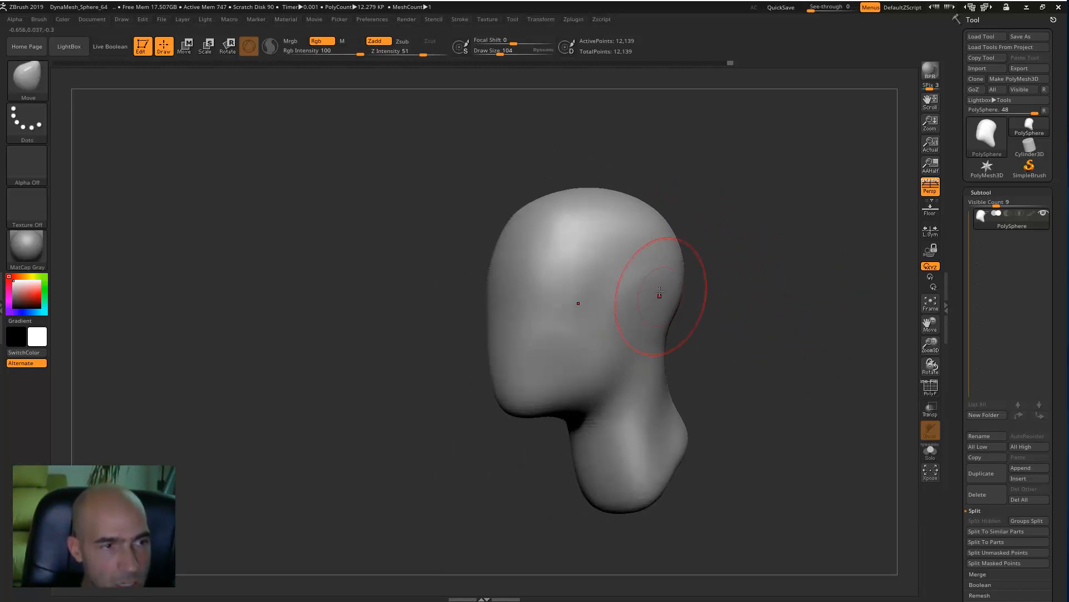
pyautogui.moveTo(659, 294)
pyautogui.mouseDown()
pyautogui.moveTo(711, 249)
pyautogui.moveTo(757, 258)
pyautogui.mouseUp()
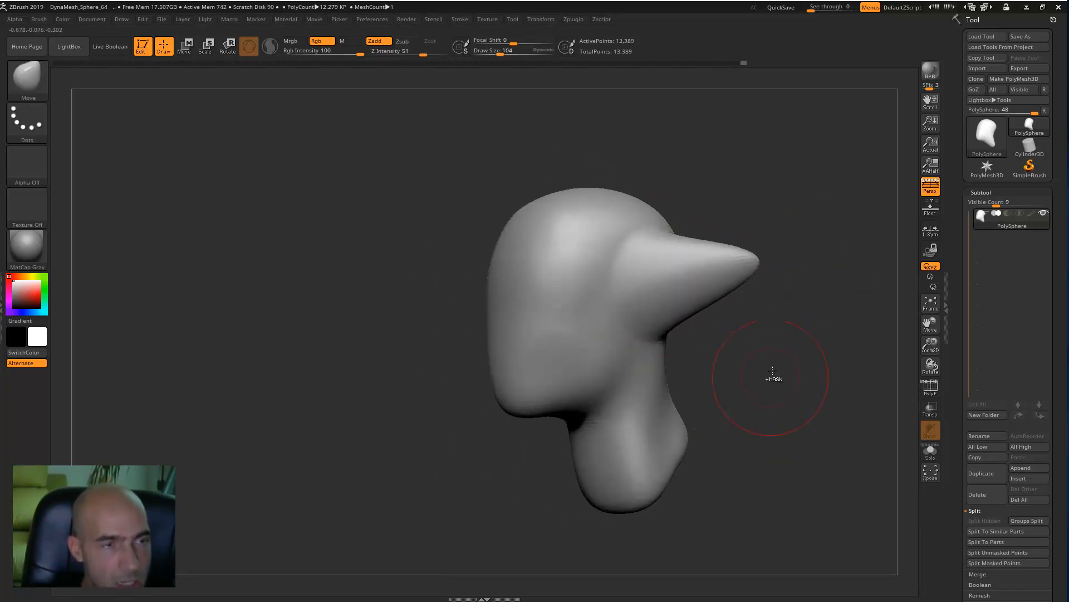
pyautogui.hotkey('ctrl', 'z')
# Step: Collapse the ZRemesher options and expand the DynaMesh options in the tool's geometry settings
pyautogui.moveTo(962, 406); pyautogui.dragTo(969, 309)
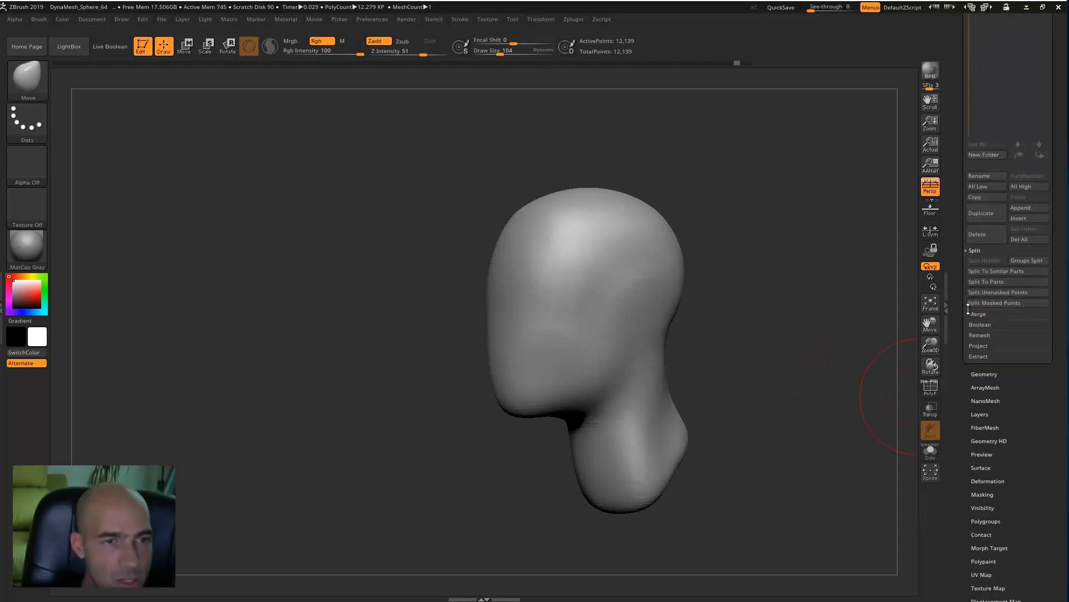
pyautogui.click(982, 380)
pyautogui.moveTo(960, 357); pyautogui.dragTo(950, 422)
pyautogui.moveTo(961, 336); pyautogui.dragTo(957, 359)
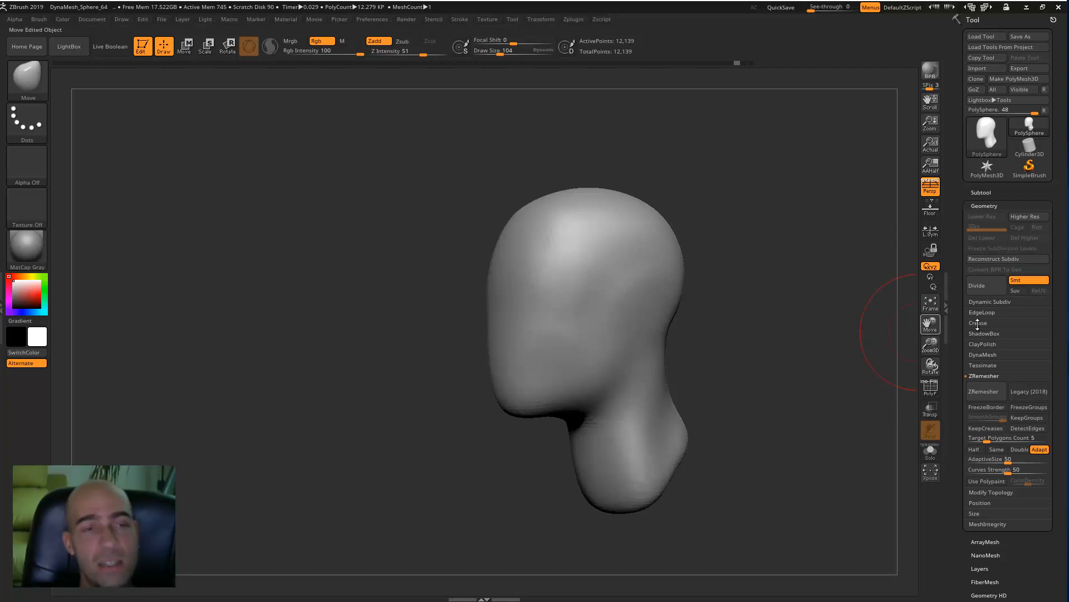
pyautogui.click(984, 206)
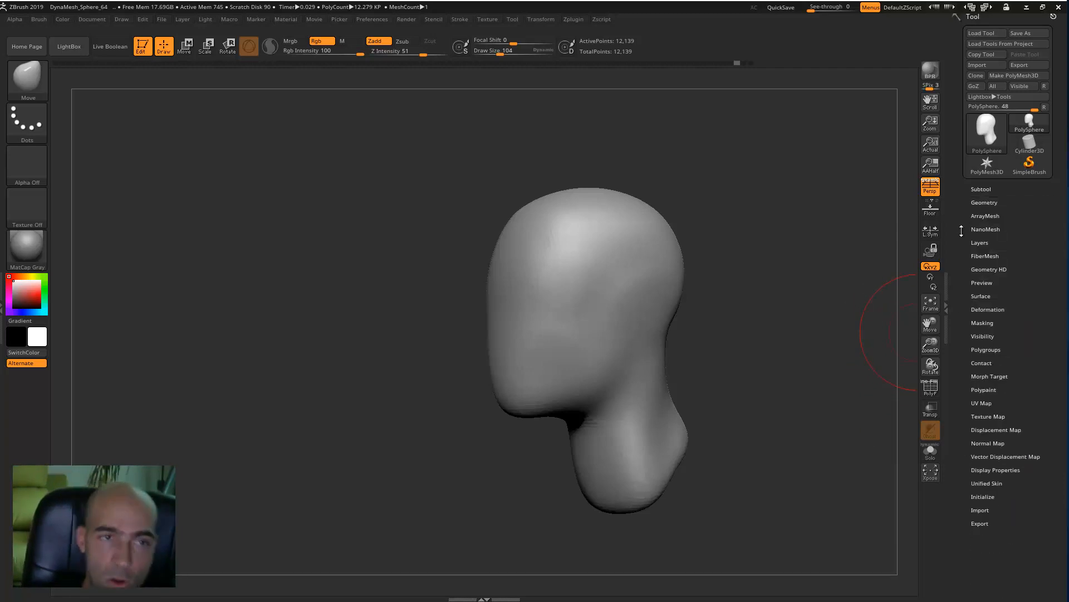
pyautogui.moveTo(960, 207); pyautogui.dragTo(954, 266)
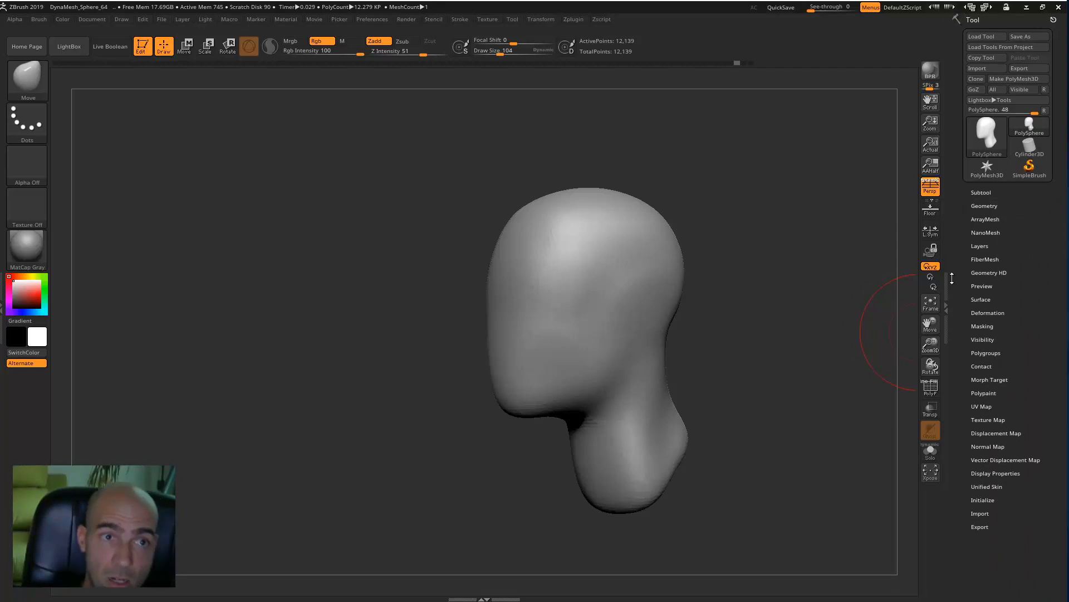
pyautogui.click(984, 206)
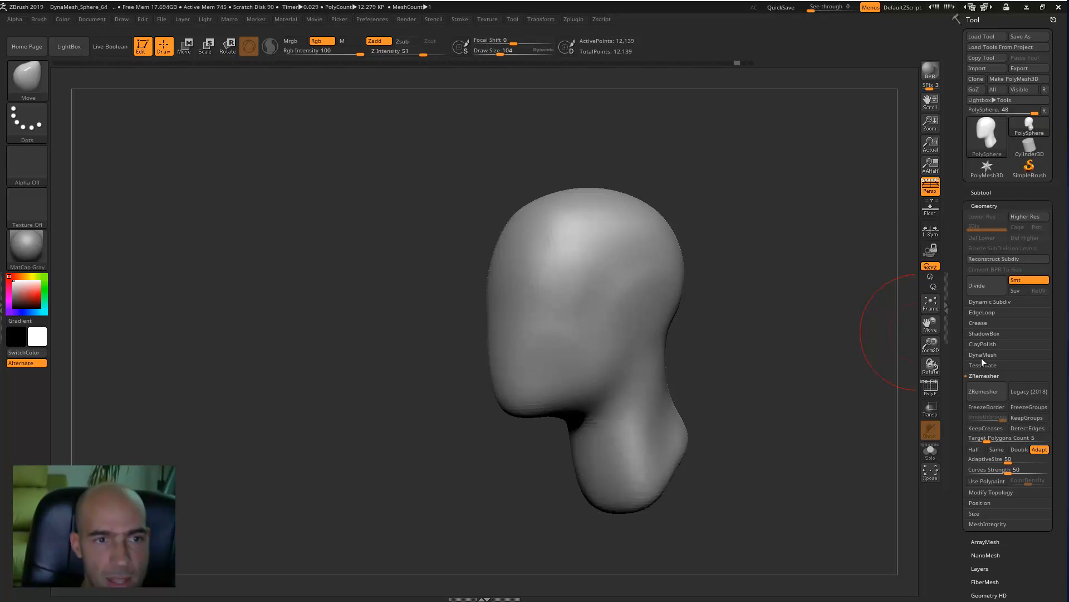
pyautogui.click(984, 376)
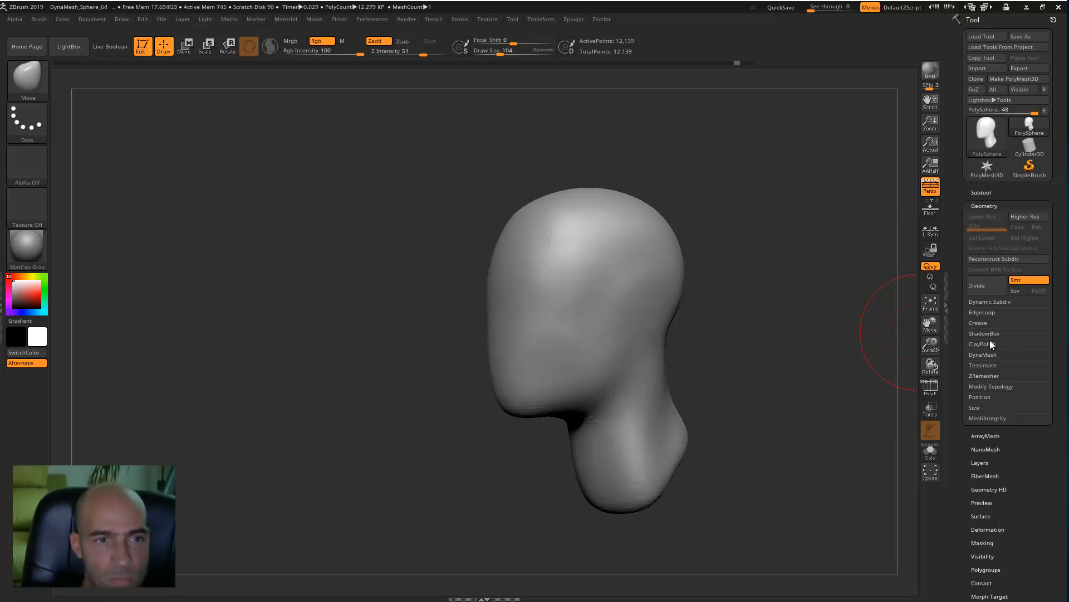
pyautogui.click(984, 355)
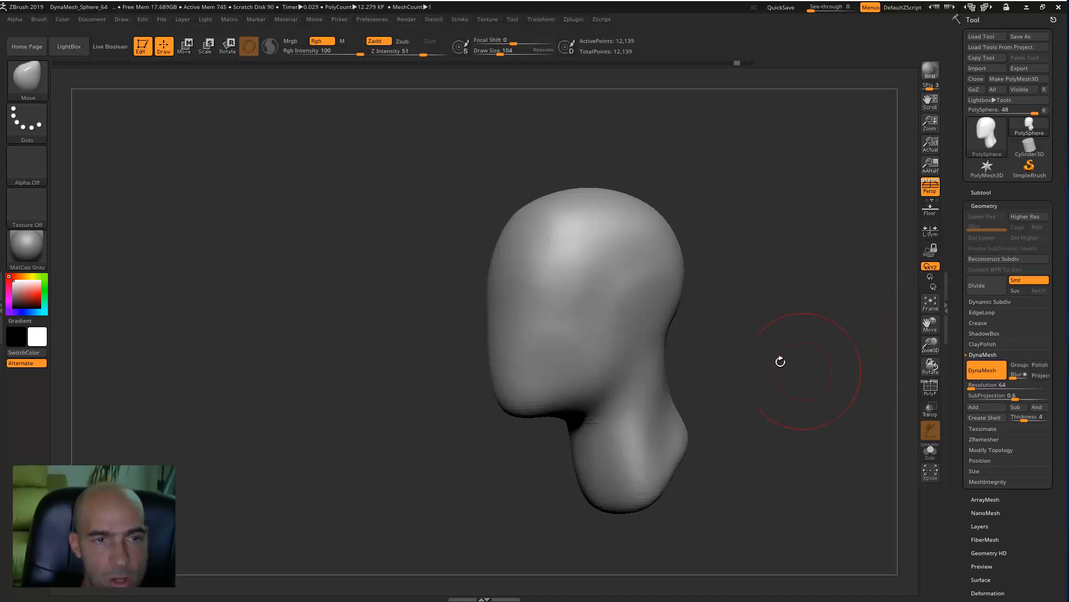
# Step: Display the polygon wireframe on the head and inspect its mesh
pyautogui.moveTo(773, 347)
pyautogui.mouseDown()
pyautogui.moveTo(759, 353)
pyautogui.moveTo(762, 292)
pyautogui.moveTo(713, 250)
pyautogui.mouseUp()
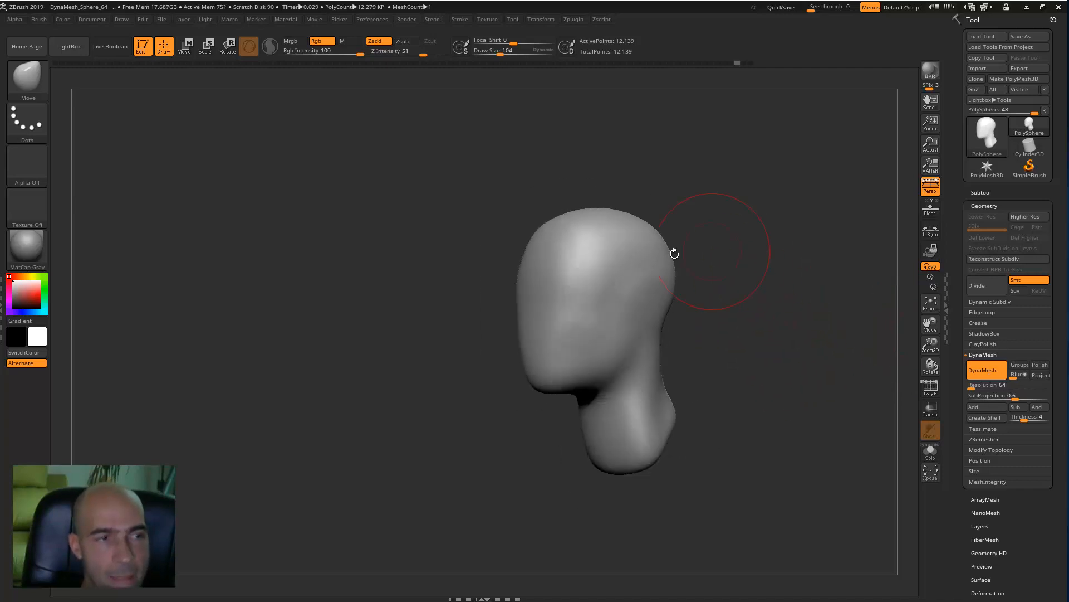
pyautogui.moveTo(772, 331); pyautogui.dragTo(883, 371)
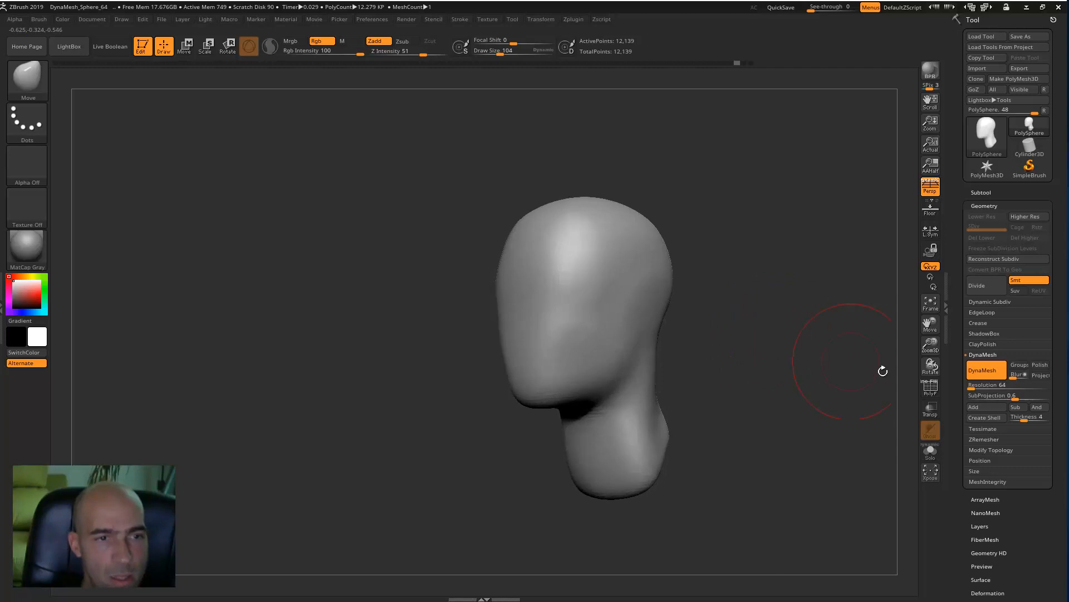
pyautogui.click(927, 393)
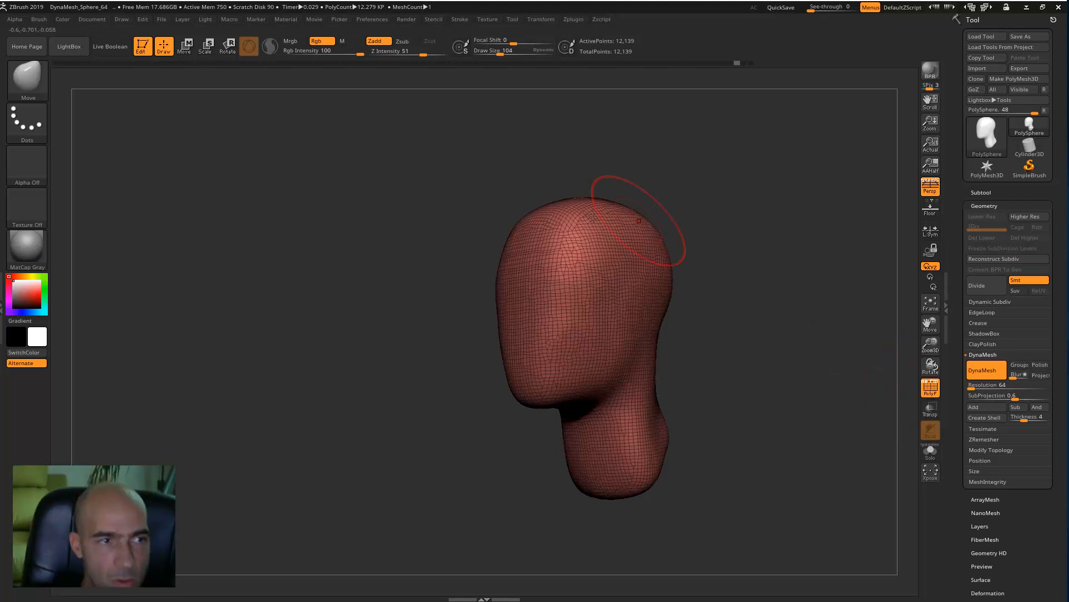
pyautogui.moveTo(721, 240); pyautogui.dragTo(696, 240)
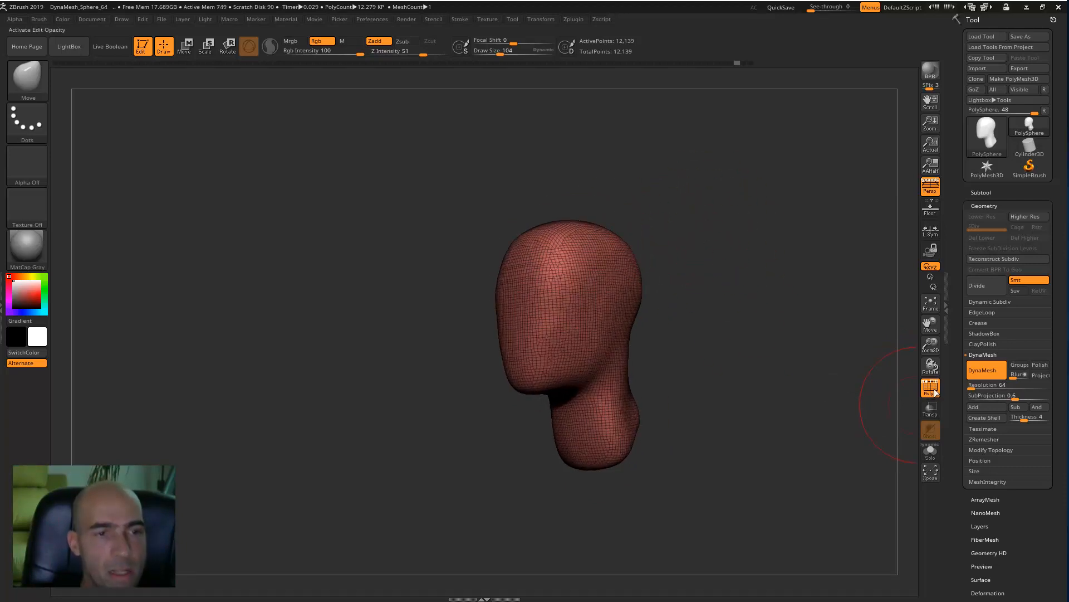
# Step: Pull a long horn out of each side of the head and bend its outer end upward with the Move brush
pyautogui.moveTo(615, 261); pyautogui.dragTo(897, 223)
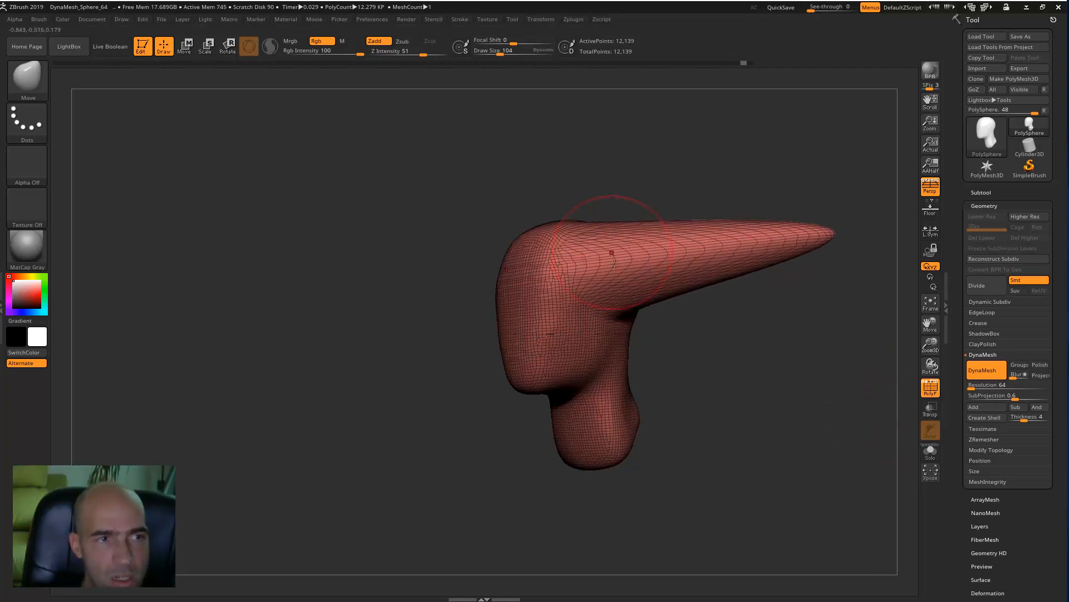
pyautogui.moveTo(786, 284); pyautogui.dragTo(697, 289)
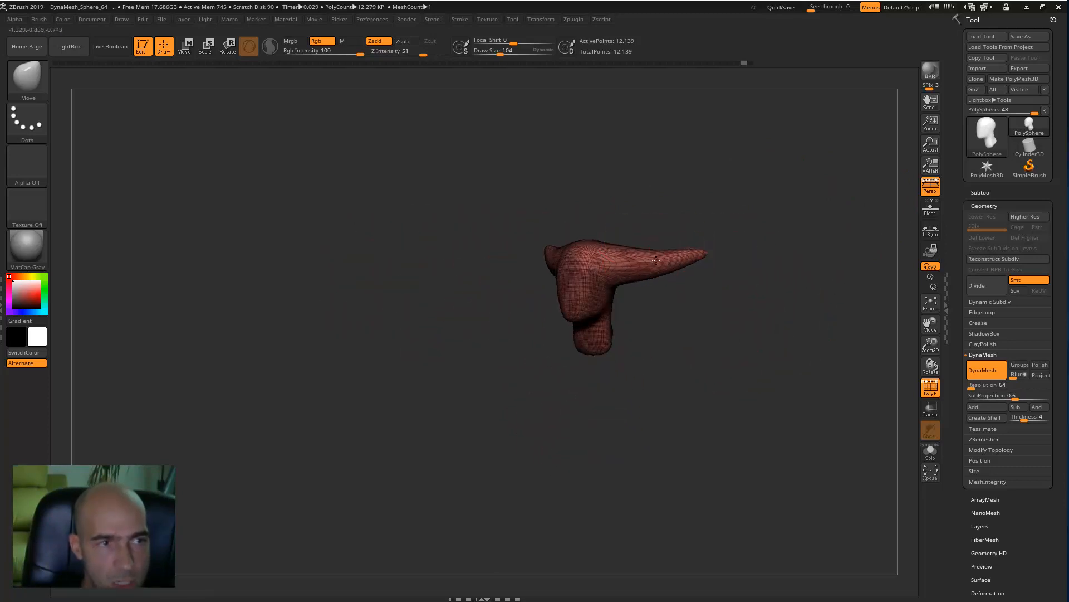
pyautogui.moveTo(703, 252); pyautogui.dragTo(689, 198)
pyautogui.moveTo(697, 241)
pyautogui.mouseDown()
pyautogui.moveTo(719, 243)
pyautogui.moveTo(773, 332)
pyautogui.moveTo(740, 375)
pyautogui.moveTo(763, 464)
pyautogui.moveTo(593, 364)
pyautogui.mouseUp()
pyautogui.keyDown('alt'); pyautogui.moveTo(621, 264); pyautogui.dragTo(605, 203); pyautogui.keyUp('alt')
pyautogui.moveTo(774, 349)
pyautogui.keyDown('shift'); pyautogui.mouseDown()
pyautogui.moveTo(778, 329)
pyautogui.moveTo(779, 350)
pyautogui.mouseUp(); pyautogui.keyUp('shift')
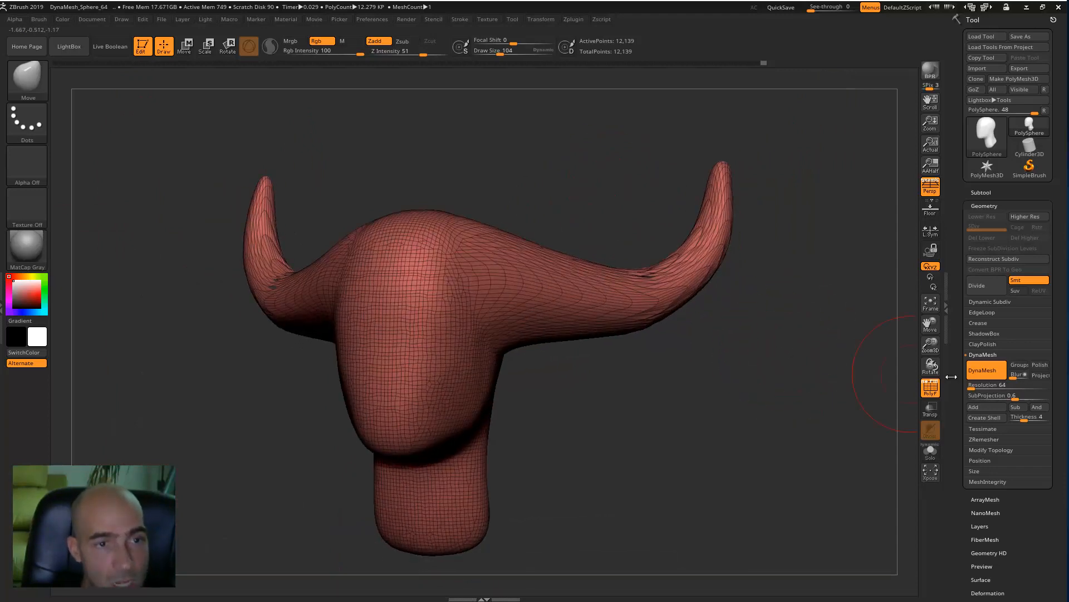
# Step: Remesh the stretched horns with DynaMesh at resolution 64, and undo the remesh to compare the polygons
pyautogui.click(990, 369)
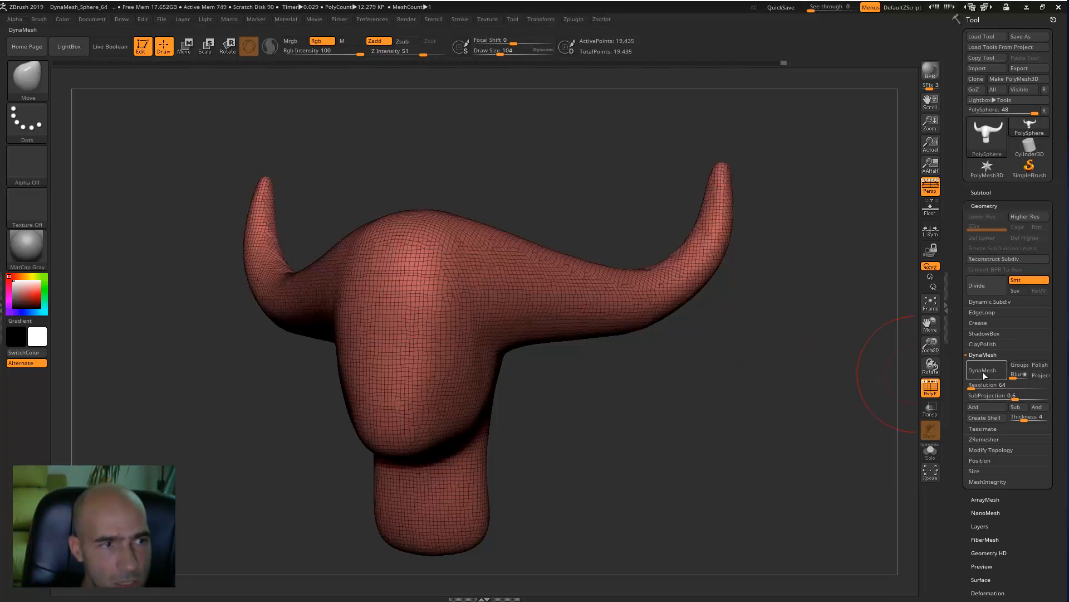
pyautogui.hotkey('ctrl', 'z')
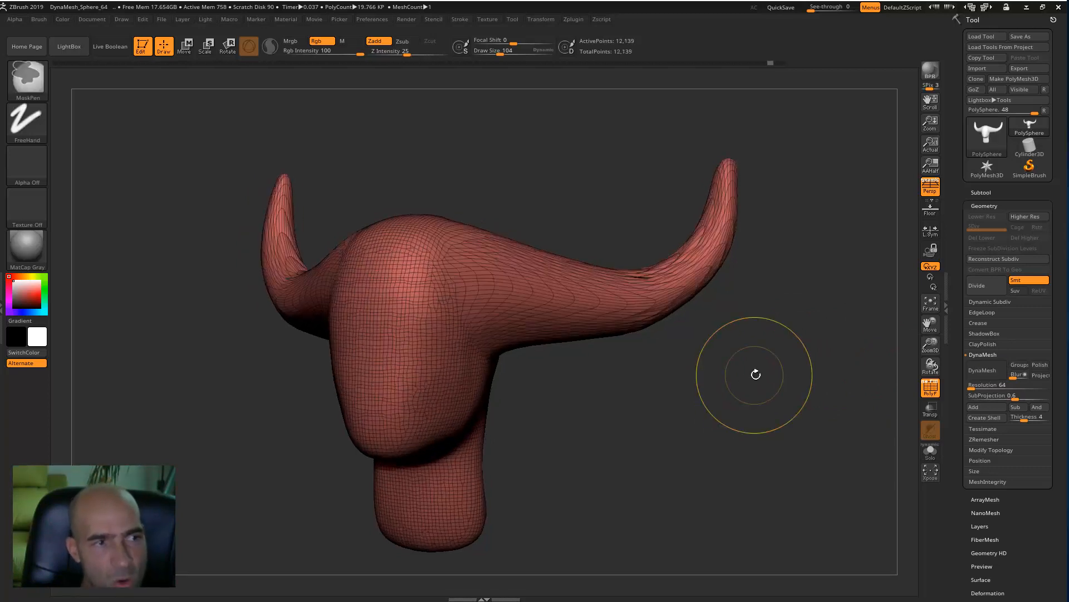
pyautogui.moveTo(739, 399); pyautogui.dragTo(755, 342)
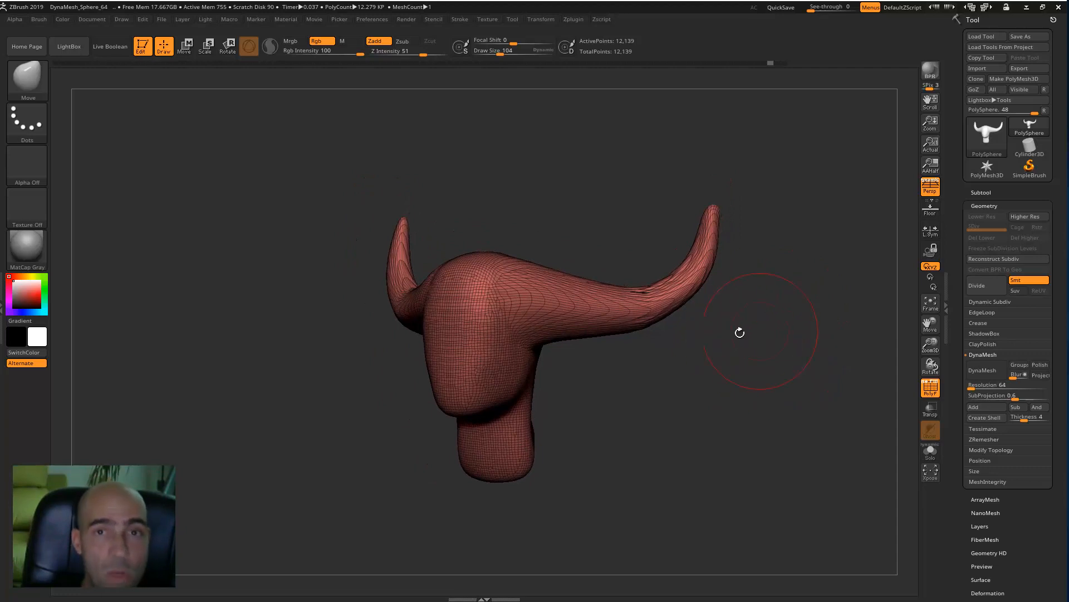
pyautogui.moveTo(765, 302); pyautogui.dragTo(771, 312)
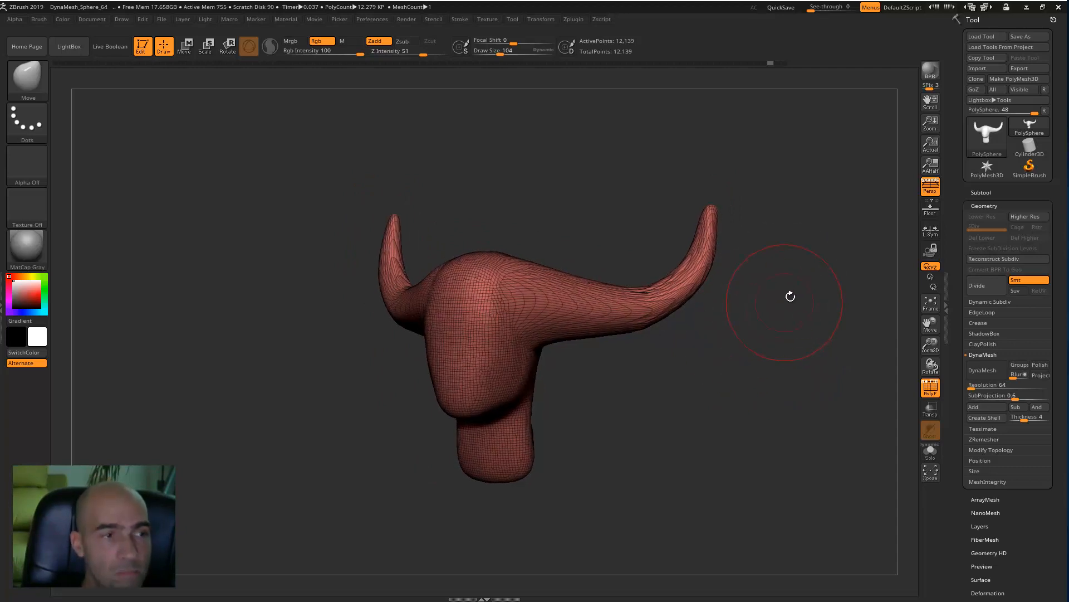
# Step: Try out mask rectangles on the empty canvas, and remesh the horned head with DynaMesh at resolution 64
pyautogui.press('ctrl')
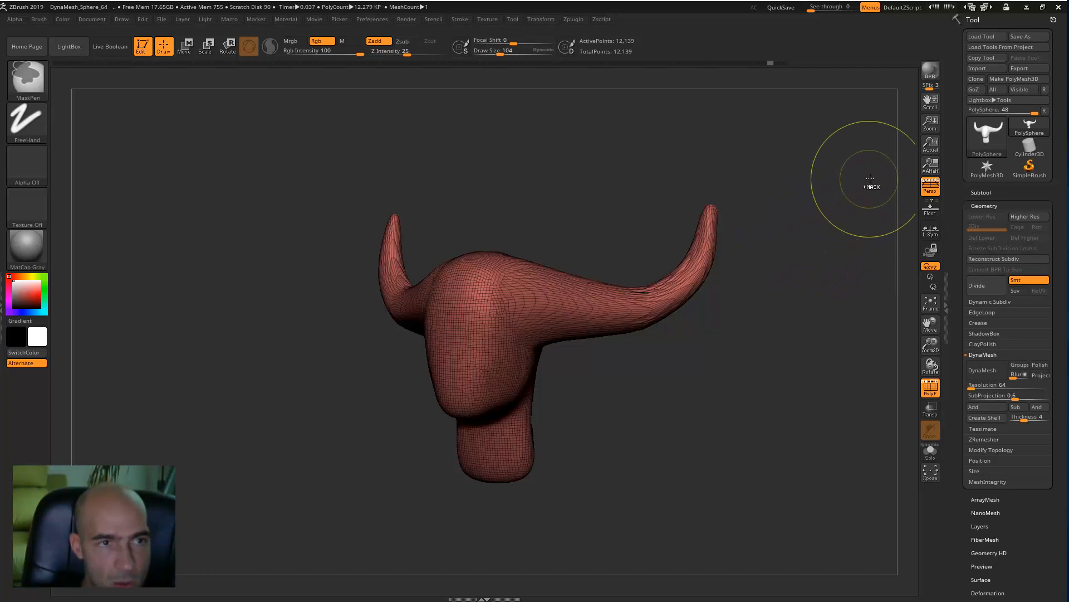
pyautogui.keyDown('ctrl'); pyautogui.moveTo(873, 183); pyautogui.dragTo(820, 257); pyautogui.keyUp('ctrl')
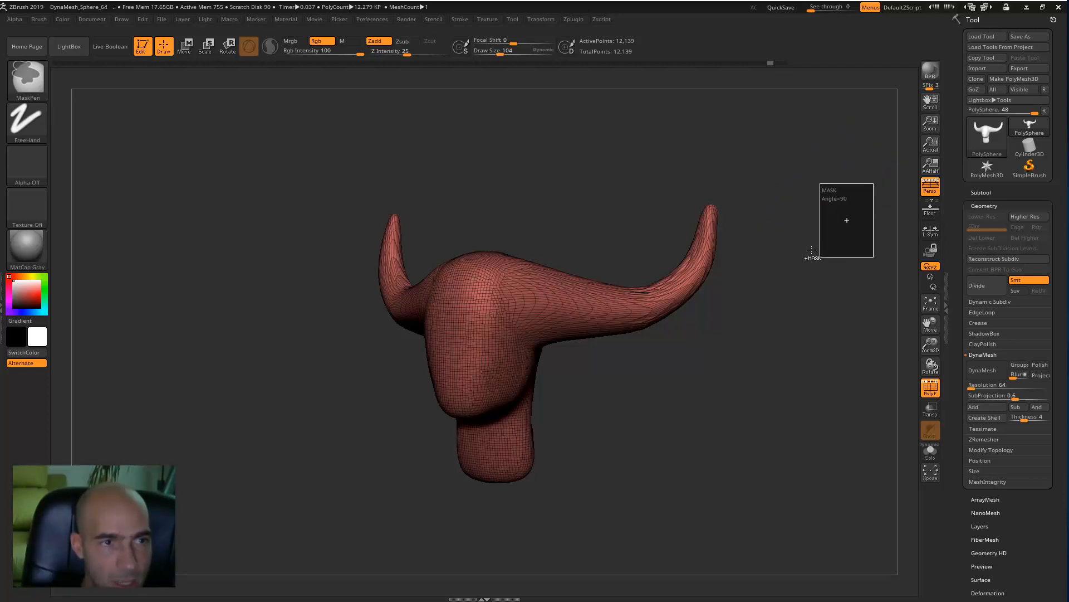
pyautogui.keyDown('ctrl'); pyautogui.moveTo(817, 254); pyautogui.dragTo(815, 245); pyautogui.keyUp('ctrl')
pyautogui.moveTo(859, 198)
pyautogui.keyDown('ctrl'); pyautogui.mouseDown()
pyautogui.moveTo(818, 257)
pyautogui.moveTo(835, 229)
pyautogui.moveTo(741, 260)
pyautogui.moveTo(674, 265)
pyautogui.mouseUp(); pyautogui.keyUp('ctrl')
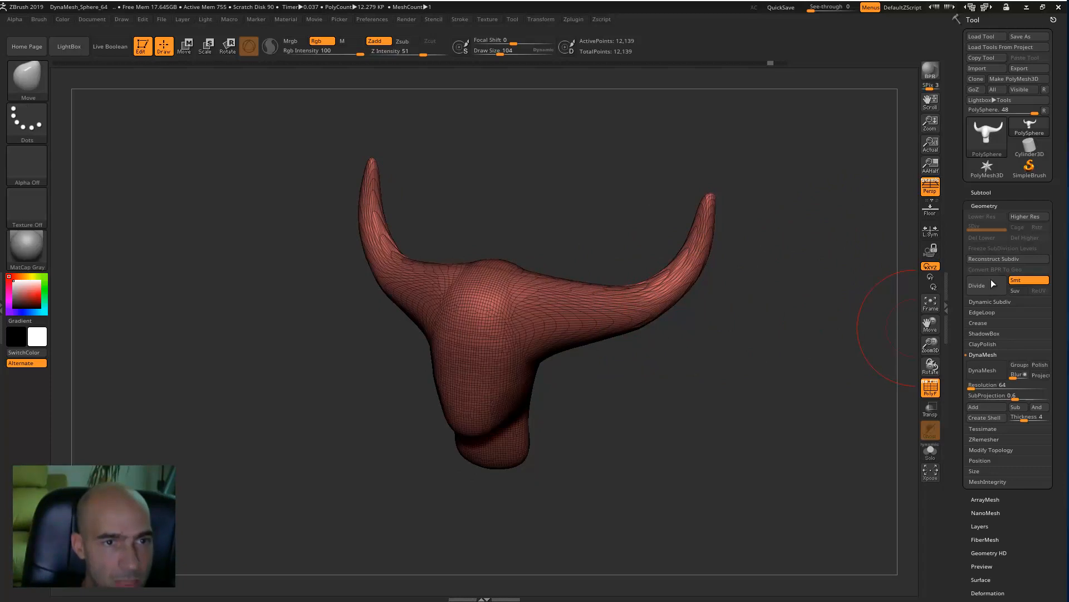
pyautogui.click(988, 371)
pyautogui.moveTo(772, 412); pyautogui.dragTo(755, 252)
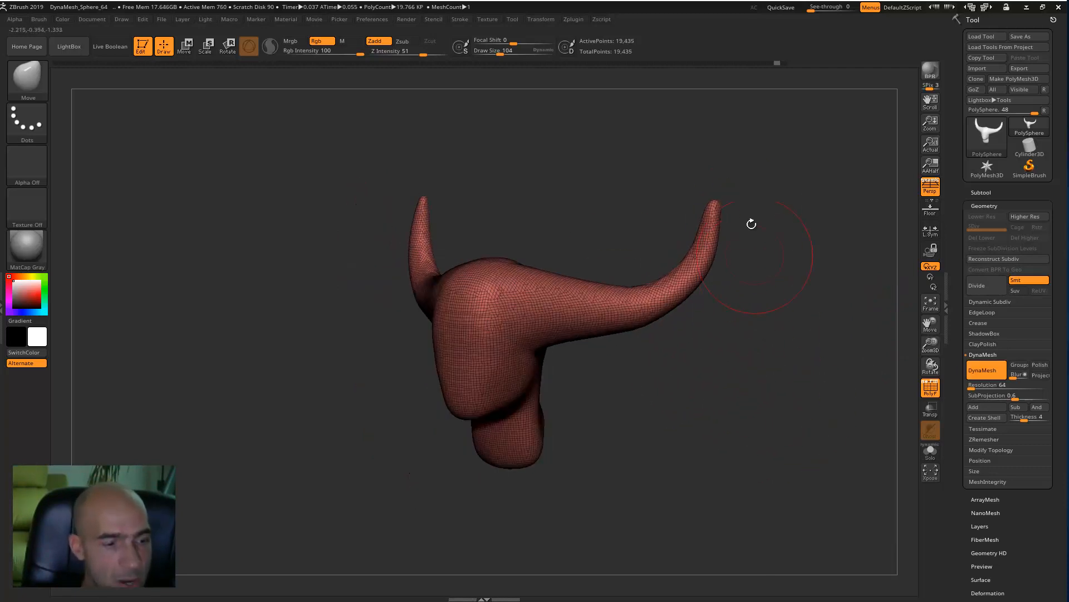
# Step: Bend the horn tips slightly and pull a flattened ear out of each side of the head beneath the horns
pyautogui.moveTo(722, 202)
pyautogui.mouseDown()
pyautogui.moveTo(699, 185)
pyautogui.moveTo(705, 170)
pyautogui.moveTo(709, 193)
pyautogui.moveTo(683, 168)
pyautogui.moveTo(712, 198)
pyautogui.moveTo(711, 227)
pyautogui.mouseUp()
pyautogui.moveTo(663, 363); pyautogui.dragTo(576, 319)
pyautogui.moveTo(628, 367); pyautogui.dragTo(548, 342)
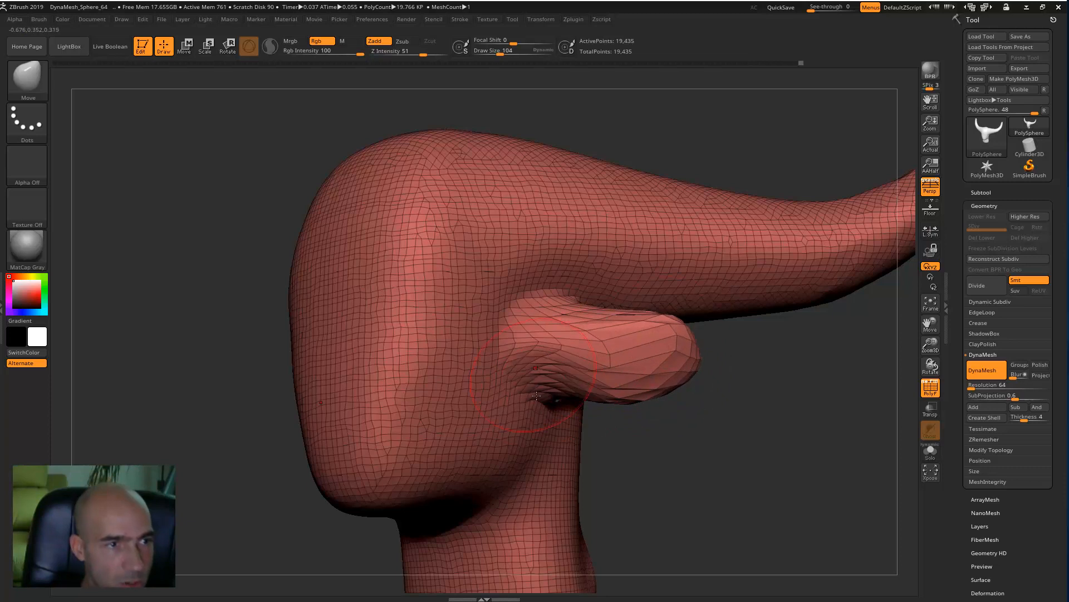
pyautogui.moveTo(547, 350); pyautogui.dragTo(543, 352)
pyautogui.moveTo(543, 352); pyautogui.dragTo(490, 353, button='right')
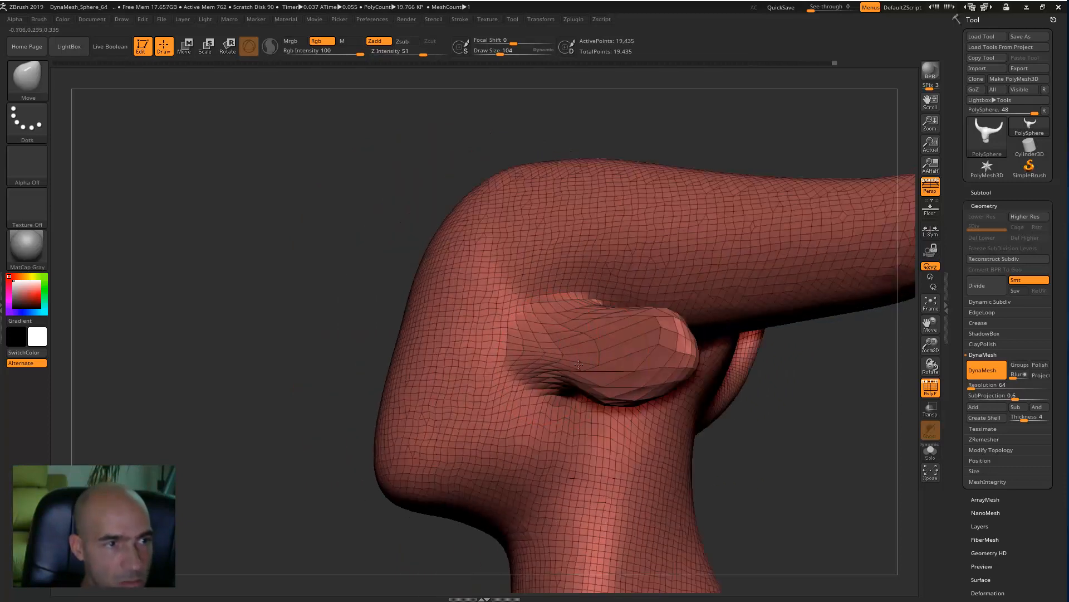
pyautogui.moveTo(535, 357); pyautogui.dragTo(552, 359)
# Step: Refine the ears with the Move brush and remesh their stretched polygons with DynaMesh
pyautogui.moveTo(803, 416)
pyautogui.mouseDown()
pyautogui.moveTo(802, 439)
pyautogui.moveTo(685, 390)
pyautogui.moveTo(579, 365)
pyautogui.moveTo(836, 381)
pyautogui.moveTo(835, 406)
pyautogui.moveTo(791, 460)
pyautogui.moveTo(794, 477)
pyautogui.mouseUp()
pyautogui.moveTo(790, 428)
pyautogui.mouseDown()
pyautogui.moveTo(779, 430)
pyautogui.moveTo(801, 461)
pyautogui.moveTo(805, 502)
pyautogui.mouseUp()
pyautogui.moveTo(623, 285); pyautogui.dragTo(603, 292)
pyautogui.moveTo(559, 351); pyautogui.dragTo(569, 340)
pyautogui.moveTo(788, 429)
pyautogui.mouseDown()
pyautogui.moveTo(858, 431)
pyautogui.moveTo(972, 397)
pyautogui.mouseUp()
# Step: Switch to the Standard brush and carve a hollow into the ears with inverted strokes
pyautogui.press('b')
pyautogui.press('s')
pyautogui.press('t')
pyautogui.moveTo(635, 336)
pyautogui.keyDown('alt'); pyautogui.mouseDown()
pyautogui.moveTo(674, 349)
pyautogui.moveTo(621, 326)
pyautogui.mouseUp(); pyautogui.keyUp('alt')
pyautogui.moveTo(688, 357)
pyautogui.mouseDown()
pyautogui.moveTo(652, 345)
pyautogui.moveTo(703, 375)
pyautogui.mouseUp()
pyautogui.moveTo(821, 383)
pyautogui.keyDown('alt'); pyautogui.mouseDown()
pyautogui.moveTo(707, 384)
pyautogui.moveTo(718, 385)
pyautogui.moveTo(473, 278)
pyautogui.moveTo(206, 182)
pyautogui.mouseUp(); pyautogui.keyUp('alt')
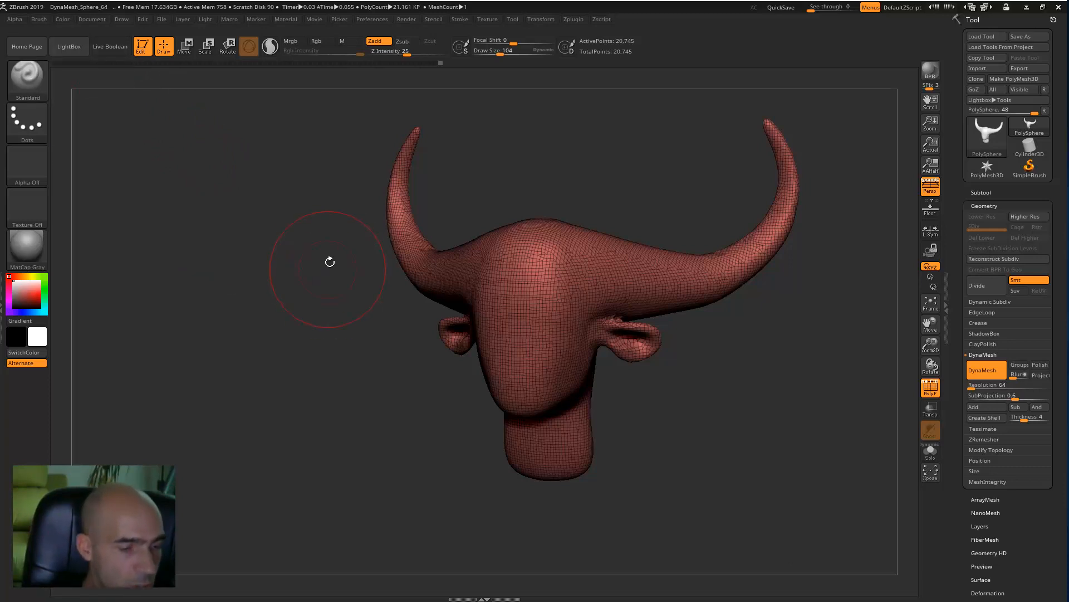
# Step: Filter the brushes to those starting with S, choose Standard, and reduce the draw size to 84
pyautogui.press('b')
pyautogui.press('s')
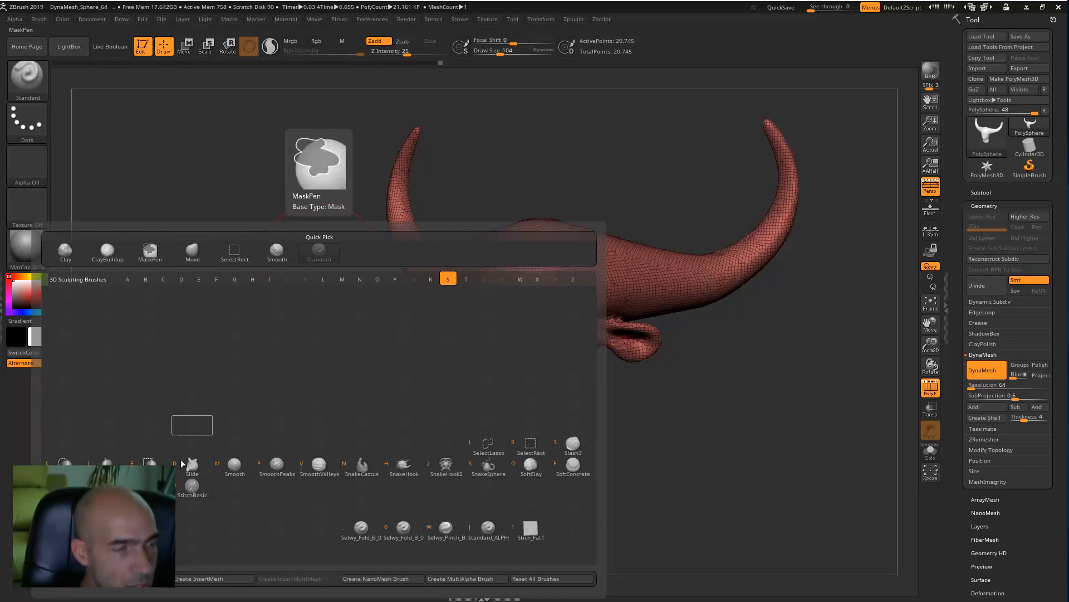
pyautogui.click(319, 254)
pyautogui.moveTo(538, 175)
pyautogui.mouseDown()
pyautogui.moveTo(518, 175)
pyautogui.moveTo(558, 175)
pyautogui.moveTo(713, 414)
pyautogui.moveTo(733, 403)
pyautogui.moveTo(680, 370)
pyautogui.mouseUp()
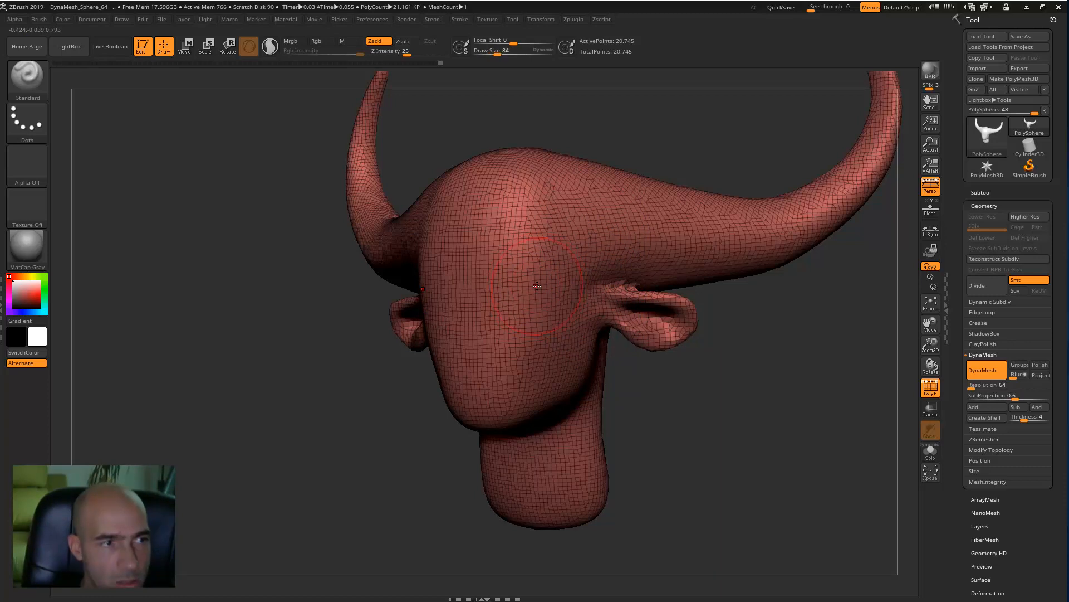
# Step: Review the brushes starting with S again, and switch to the ClayTubes brush with a draw size of 68
pyautogui.press('b')
pyautogui.press('s')
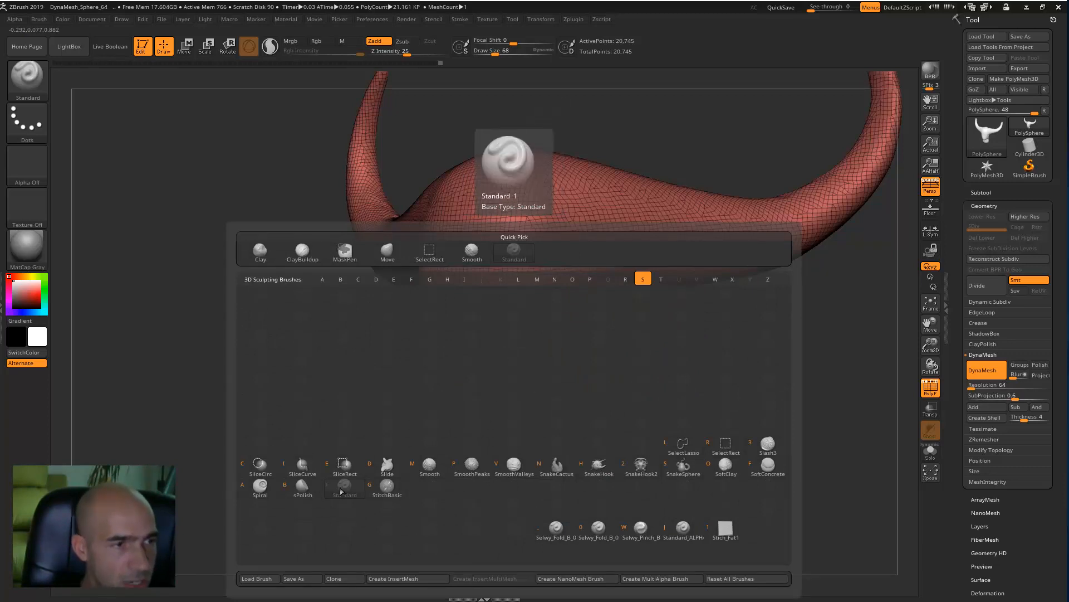
pyautogui.moveTo(654, 387); pyautogui.dragTo(607, 300)
pyautogui.press('b')
pyautogui.press('c')
pyautogui.press('t')
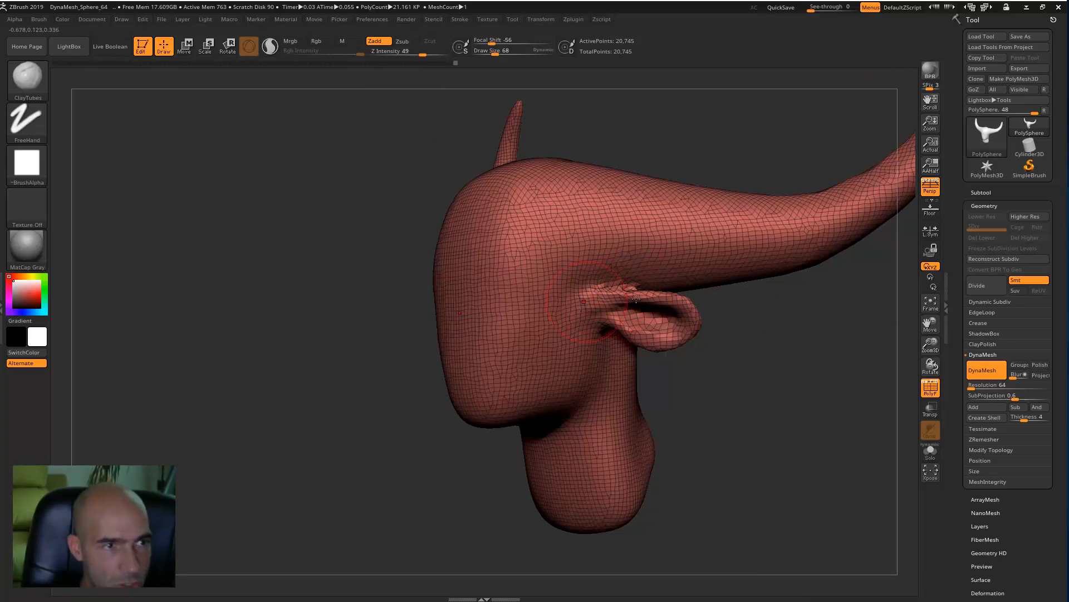
# Step: Mask both horns with a selection rectangle and switch to the Move brush
pyautogui.moveTo(791, 351); pyautogui.dragTo(803, 194)
pyautogui.keyDown('ctrl'); pyautogui.moveTo(833, 135); pyautogui.dragTo(633, 311); pyautogui.keyUp('ctrl')
pyautogui.moveTo(782, 334); pyautogui.dragTo(692, 359)
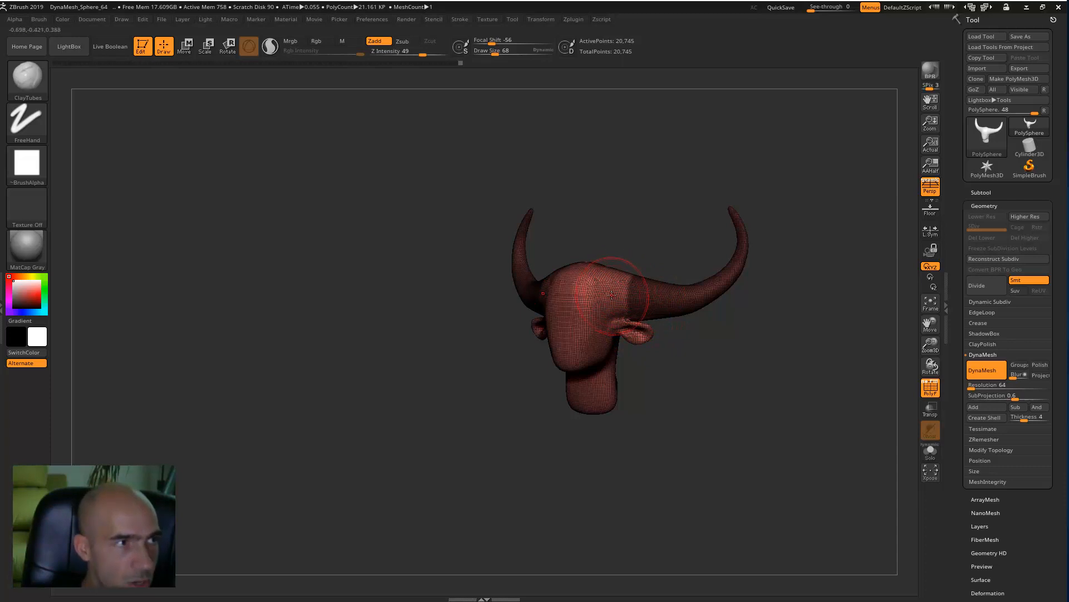
pyautogui.press('b')
pyautogui.press('m')
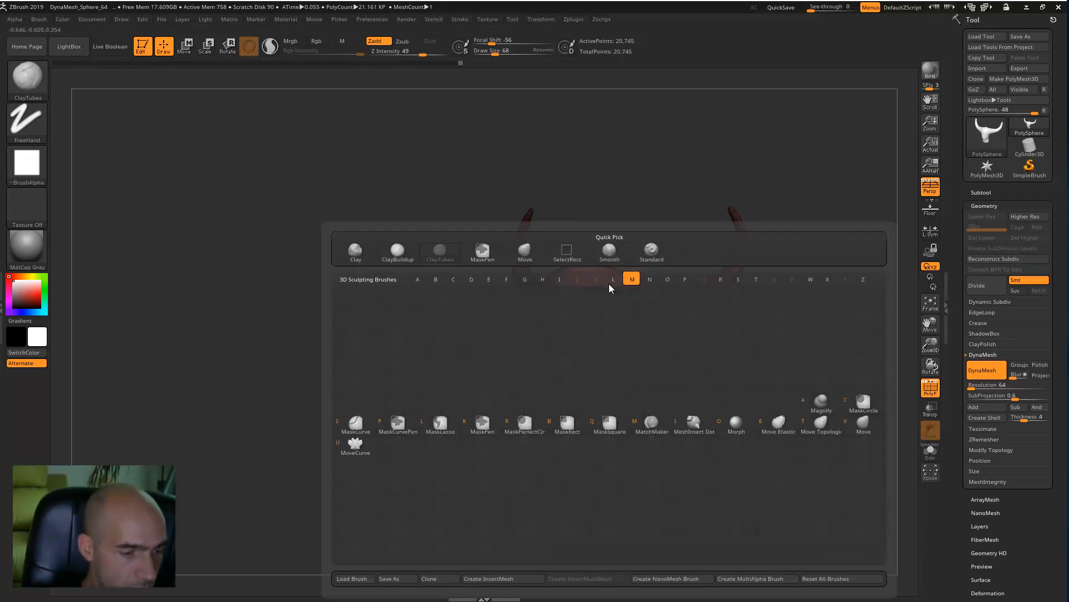
pyautogui.press('v')
# Step: Pull the upper corners of the head up and back into two points, smooth their bases, clear the mask and remesh with DynaMesh
pyautogui.moveTo(632, 261); pyautogui.dragTo(732, 258)
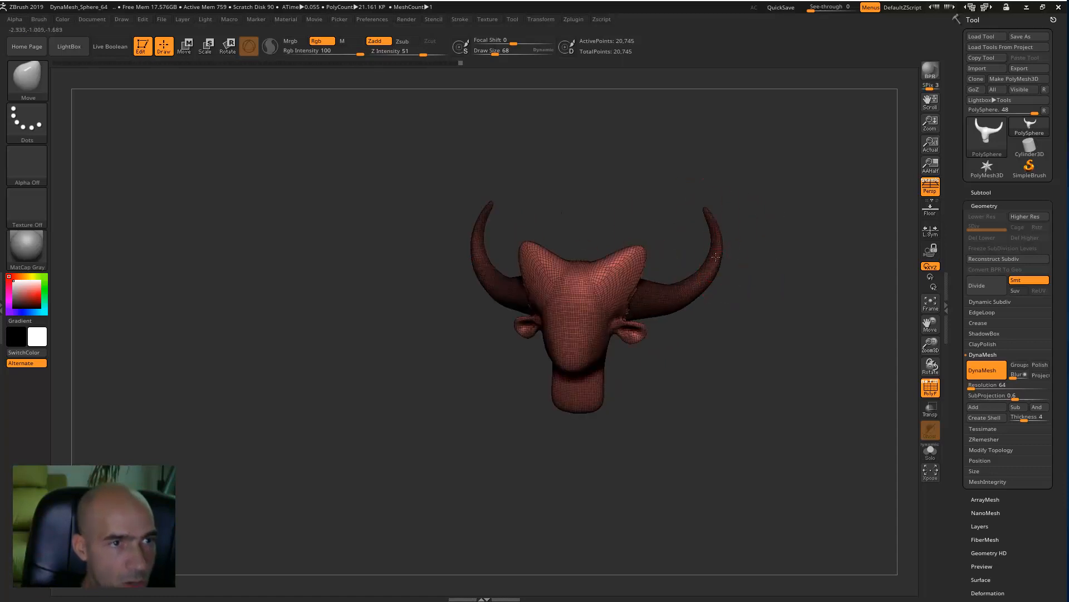
pyautogui.moveTo(654, 305); pyautogui.dragTo(661, 238)
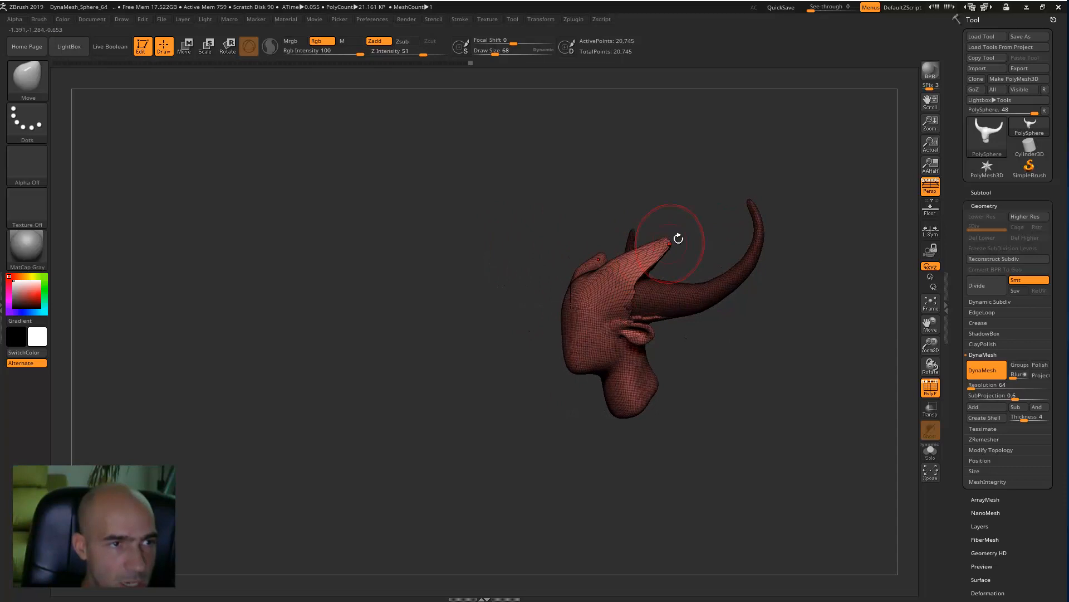
pyautogui.moveTo(628, 294)
pyautogui.keyDown('shift'); pyautogui.mouseDown()
pyautogui.moveTo(624, 286)
pyautogui.moveTo(658, 256)
pyautogui.mouseUp(); pyautogui.keyUp('shift')
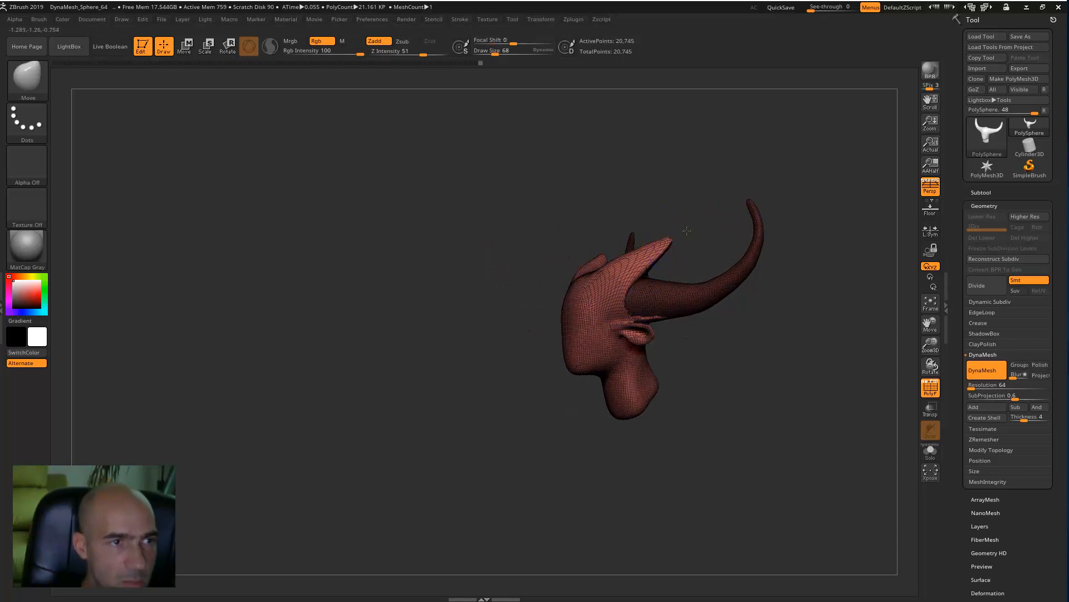
pyautogui.moveTo(702, 227); pyautogui.dragTo(661, 255)
pyautogui.moveTo(702, 348)
pyautogui.mouseDown()
pyautogui.moveTo(779, 360)
pyautogui.moveTo(787, 374)
pyautogui.moveTo(712, 363)
pyautogui.moveTo(572, 243)
pyautogui.mouseUp()
pyautogui.moveTo(758, 406)
pyautogui.mouseDown()
pyautogui.moveTo(813, 425)
pyautogui.moveTo(845, 417)
pyautogui.moveTo(789, 392)
pyautogui.moveTo(766, 375)
pyautogui.moveTo(769, 362)
pyautogui.mouseUp()
pyautogui.press('ctrl')
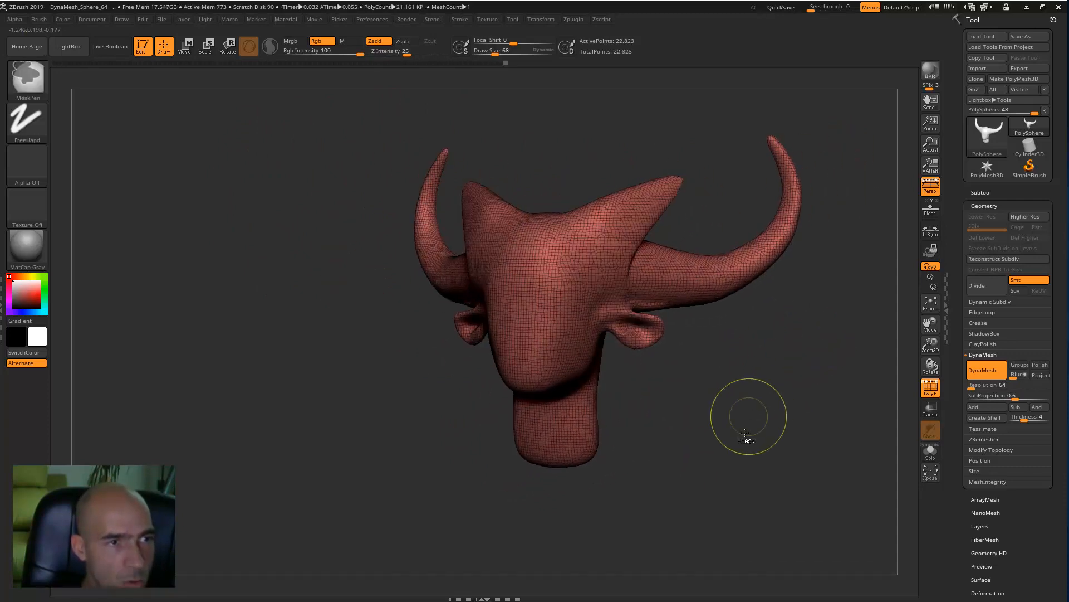
pyautogui.keyDown('ctrl'); pyautogui.moveTo(850, 323); pyautogui.dragTo(767, 433); pyautogui.keyUp('ctrl')
# Step: Mask the outer part of both horns with a rectangle and invert the mask onto the head
pyautogui.moveTo(725, 340); pyautogui.dragTo(730, 395)
pyautogui.keyDown('alt'); pyautogui.moveTo(730, 394); pyautogui.dragTo(765, 388); pyautogui.keyUp('alt')
pyautogui.moveTo(765, 388); pyautogui.dragTo(741, 368)
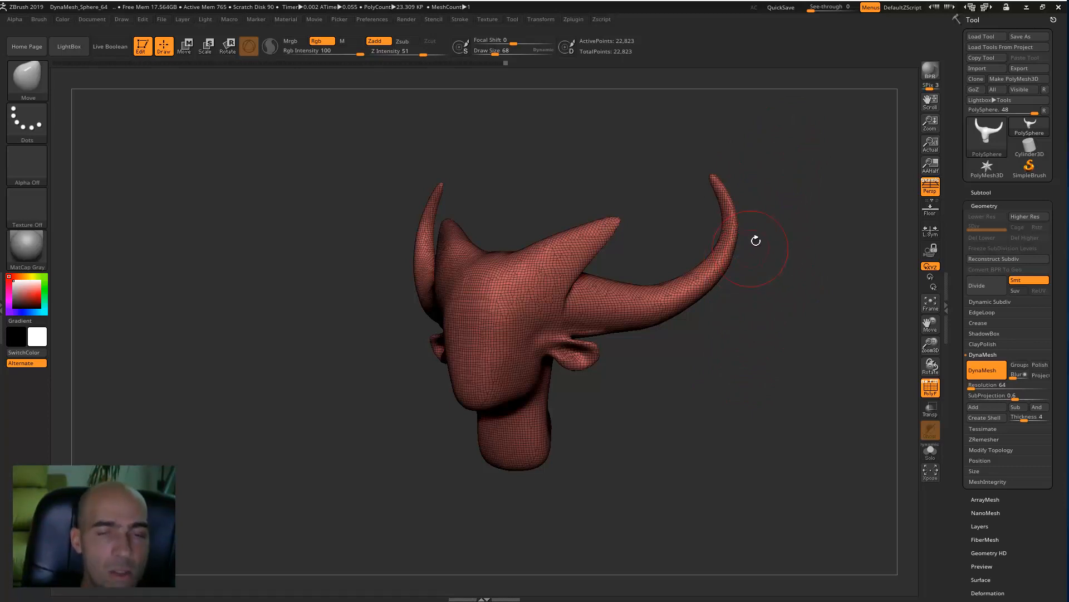
pyautogui.keyDown('ctrl'); pyautogui.moveTo(777, 146); pyautogui.dragTo(696, 395); pyautogui.keyUp('ctrl')
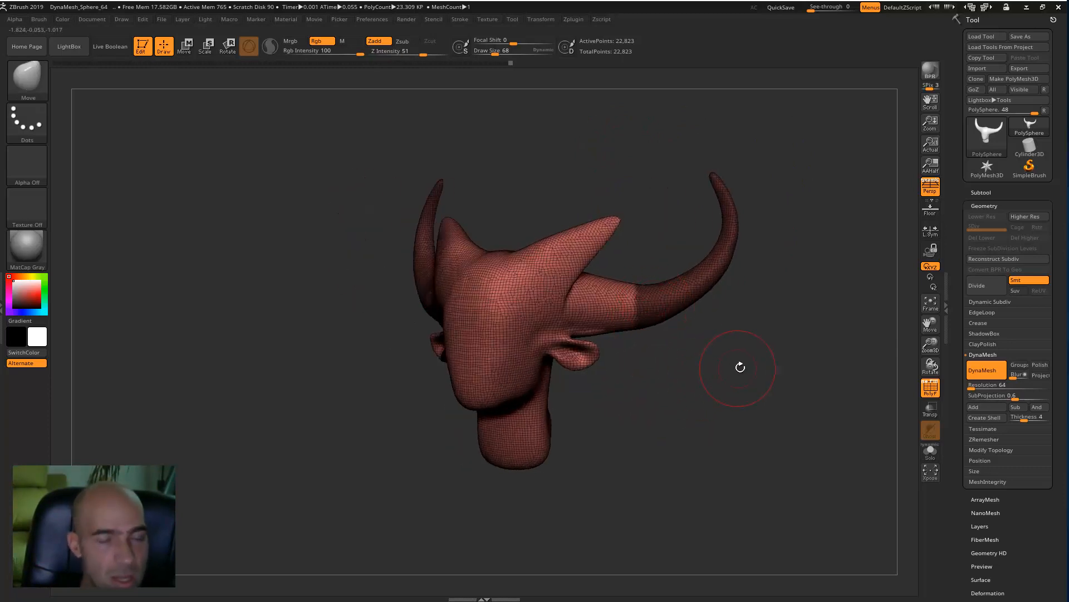
pyautogui.press('ctrl')
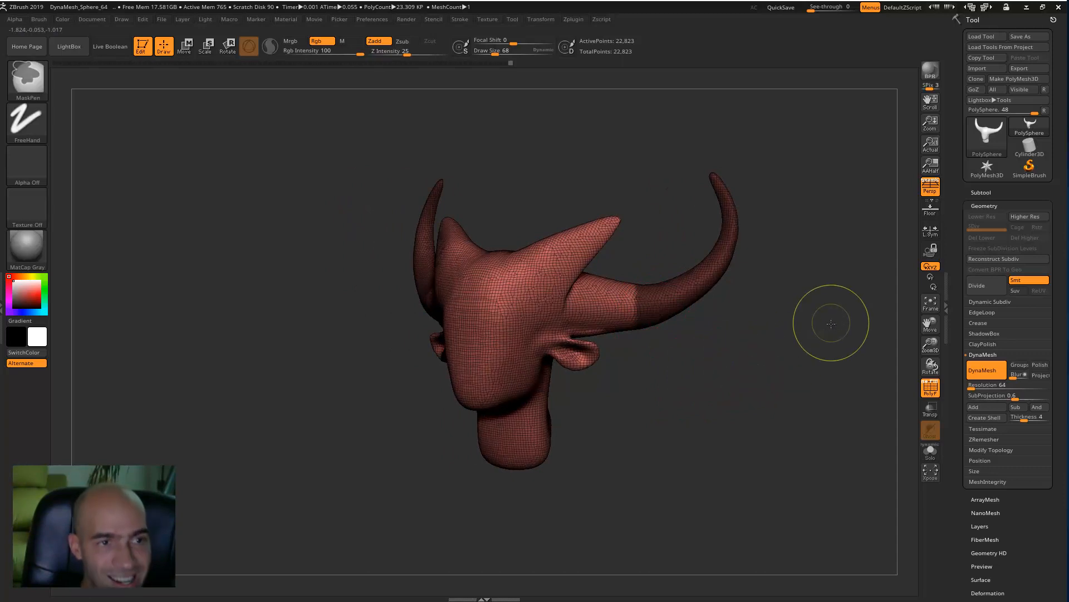
pyautogui.keyDown('ctrl'); pyautogui.click(830, 326); pyautogui.keyUp('ctrl')
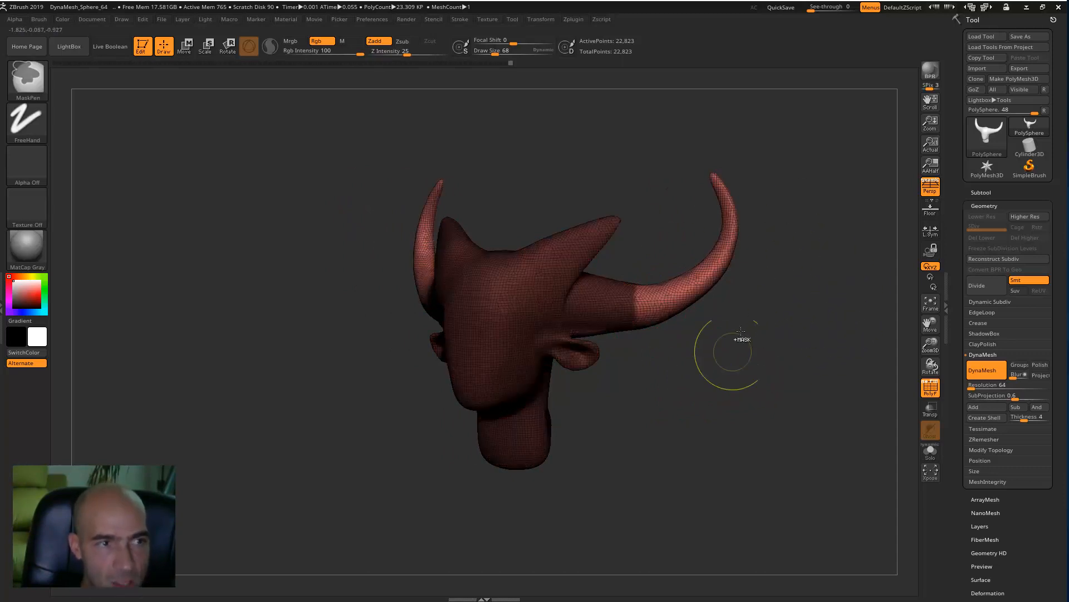
# Step: Invert the mask repeatedly to swap the protected area between the horns and the head
pyautogui.keyDown('ctrl'); pyautogui.click(816, 331); pyautogui.keyUp('ctrl')
pyautogui.keyDown('ctrl'); pyautogui.click(817, 333); pyautogui.keyUp('ctrl')
pyautogui.keyDown('ctrl'); pyautogui.click(818, 333); pyautogui.keyUp('ctrl')
pyautogui.keyDown('ctrl'); pyautogui.click(819, 333); pyautogui.keyUp('ctrl')
pyautogui.keyDown('ctrl'); pyautogui.click(818, 336); pyautogui.keyUp('ctrl')
pyautogui.keyDown('ctrl'); pyautogui.click(817, 337); pyautogui.keyUp('ctrl')
pyautogui.keyDown('ctrl'); pyautogui.click(645, 125); pyautogui.keyUp('ctrl')
pyautogui.keyDown('ctrl'); pyautogui.click(346, 345); pyautogui.keyUp('ctrl')
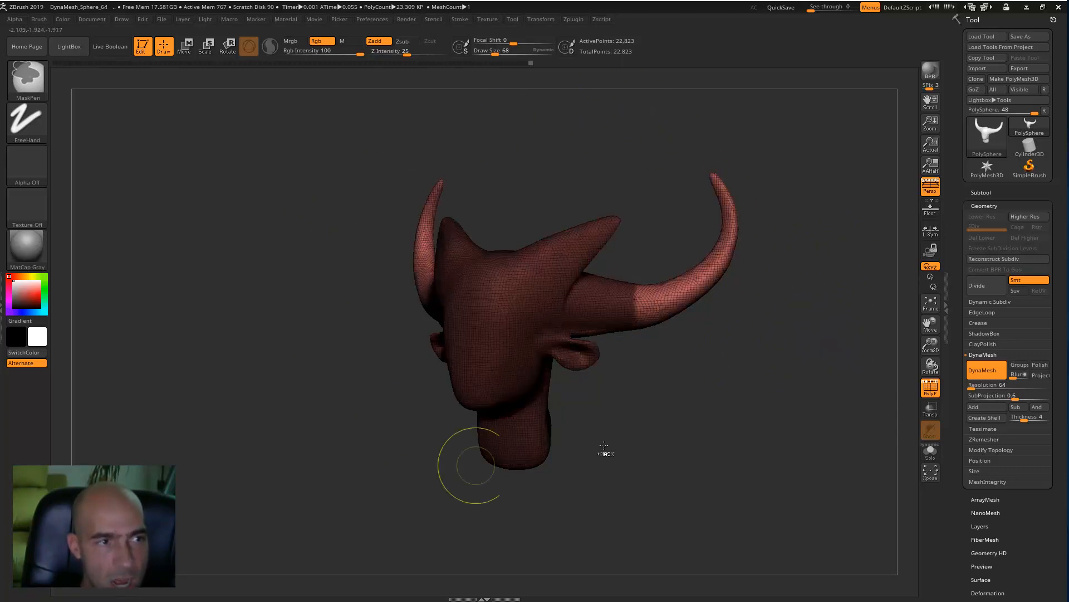
pyautogui.keyDown('ctrl'); pyautogui.click(780, 407); pyautogui.keyUp('ctrl')
pyautogui.keyDown('ctrl'); pyautogui.click(830, 318); pyautogui.keyUp('ctrl')
pyautogui.keyDown('ctrl'); pyautogui.click(829, 317); pyautogui.keyUp('ctrl')
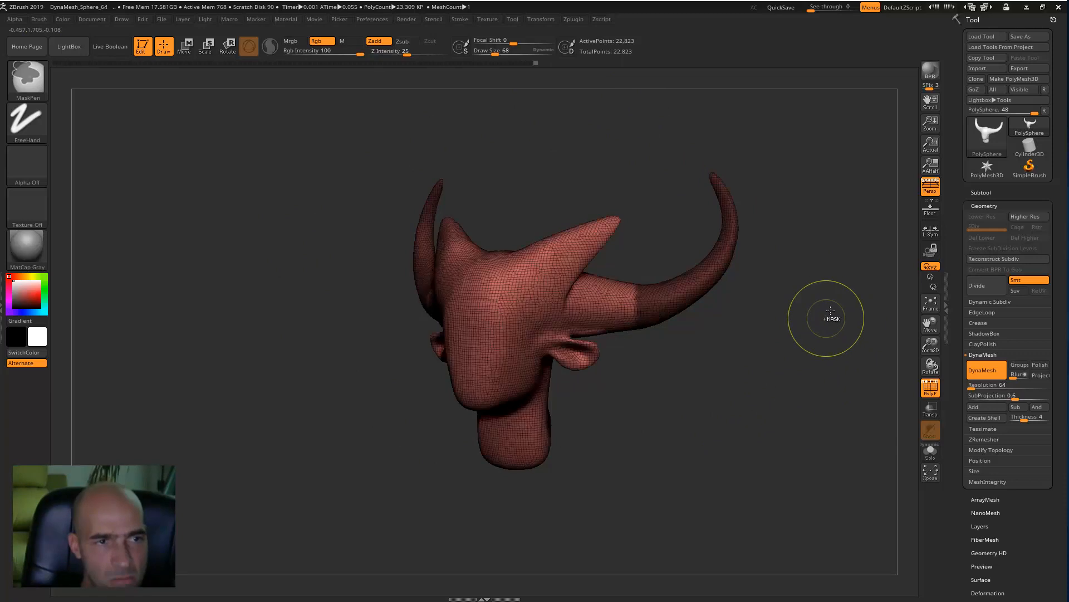
pyautogui.keyDown('ctrl'); pyautogui.click(816, 317); pyautogui.keyUp('ctrl')
pyautogui.keyDown('ctrl'); pyautogui.click(817, 318); pyautogui.keyUp('ctrl')
pyautogui.keyDown('ctrl'); pyautogui.click(809, 319); pyautogui.keyUp('ctrl')
pyautogui.keyDown('ctrl'); pyautogui.click(804, 318); pyautogui.keyUp('ctrl')
pyautogui.keyDown('ctrl'); pyautogui.click(799, 318); pyautogui.keyUp('ctrl')
# Step: Check the mask boundary on the horn up close and invert the mask several more times
pyautogui.keyDown('alt'); pyautogui.moveTo(761, 279); pyautogui.dragTo(749, 423); pyautogui.keyUp('alt')
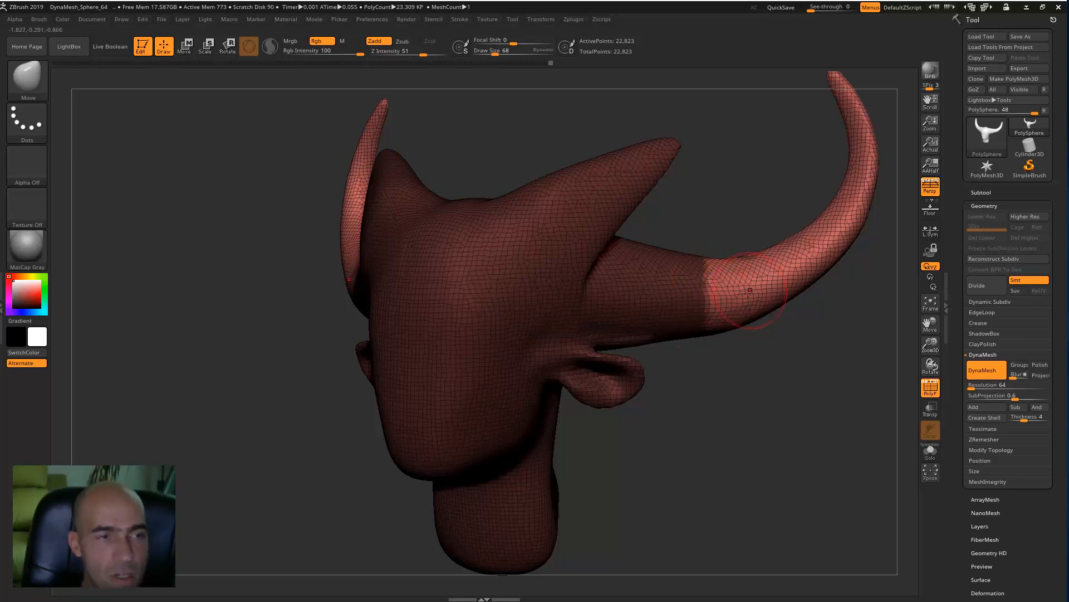
pyautogui.press('ctrl')
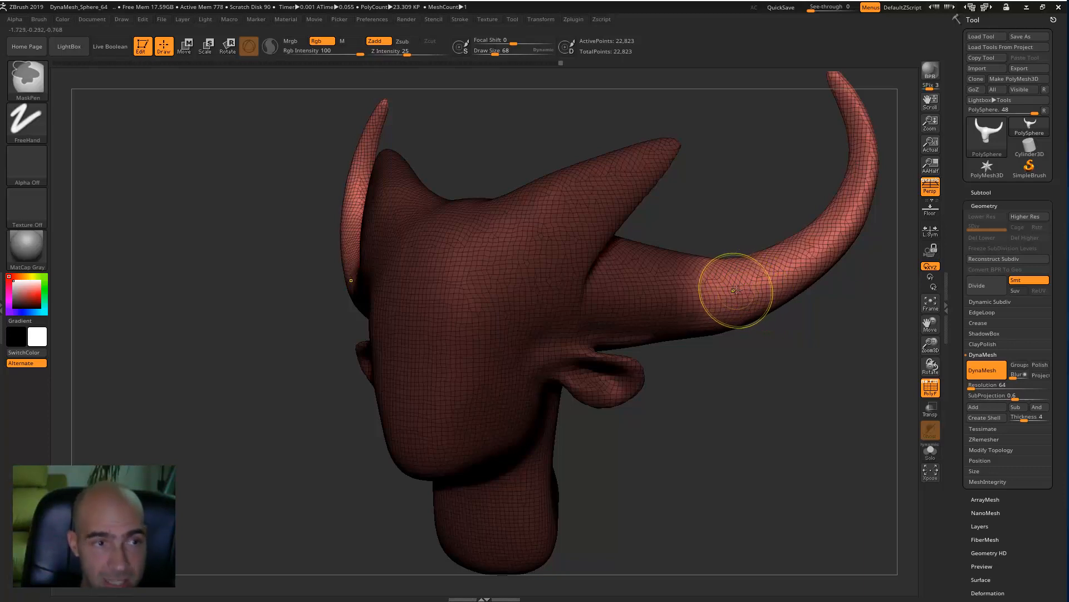
pyautogui.keyDown('alt'); pyautogui.moveTo(781, 380); pyautogui.dragTo(807, 349); pyautogui.keyUp('alt')
pyautogui.keyDown('ctrl'); pyautogui.click(812, 357); pyautogui.keyUp('ctrl')
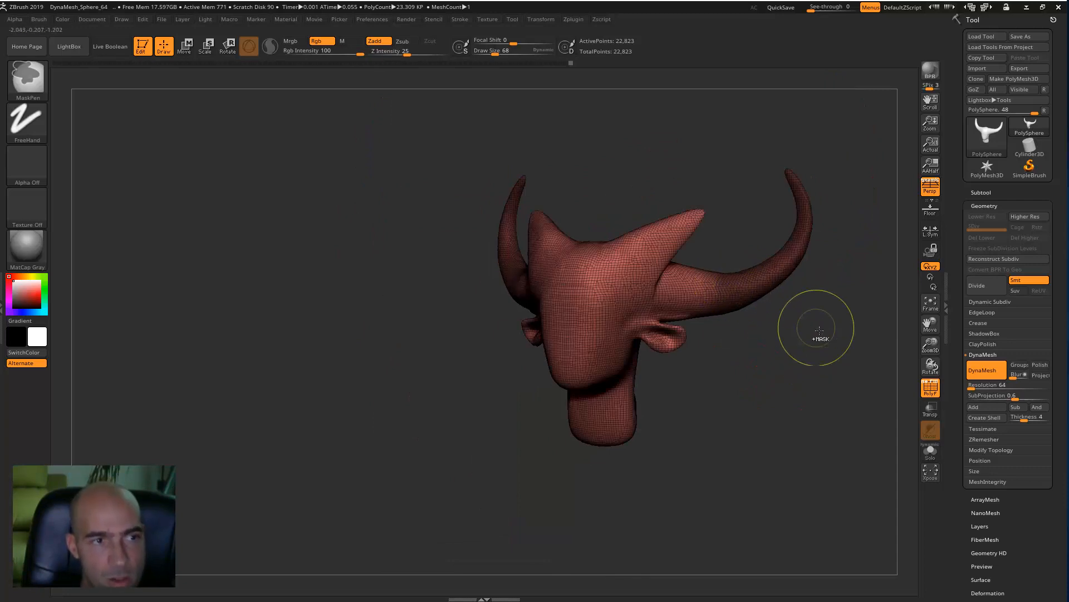
pyautogui.keyDown('ctrl'); pyautogui.click(816, 328); pyautogui.keyUp('ctrl')
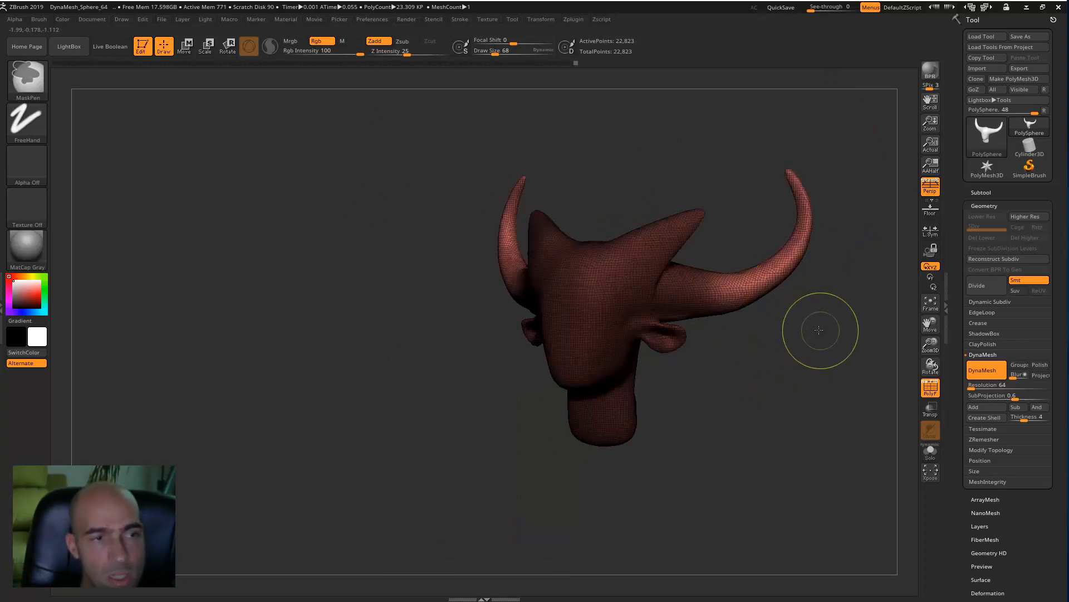
pyautogui.keyDown('ctrl'); pyautogui.click(820, 330); pyautogui.keyUp('ctrl')
# Step: Clear the mask, mask the outer horns again with a rectangle, and clear that mask as well
pyautogui.moveTo(825, 338)
pyautogui.keyDown('ctrl'); pyautogui.mouseDown()
pyautogui.moveTo(824, 382)
pyautogui.moveTo(712, 350)
pyautogui.moveTo(699, 326)
pyautogui.mouseUp(); pyautogui.keyUp('ctrl')
pyautogui.keyDown('ctrl'); pyautogui.click(816, 345); pyautogui.keyUp('ctrl')
pyautogui.keyDown('ctrl'); pyautogui.moveTo(789, 133); pyautogui.dragTo(648, 346); pyautogui.keyUp('ctrl')
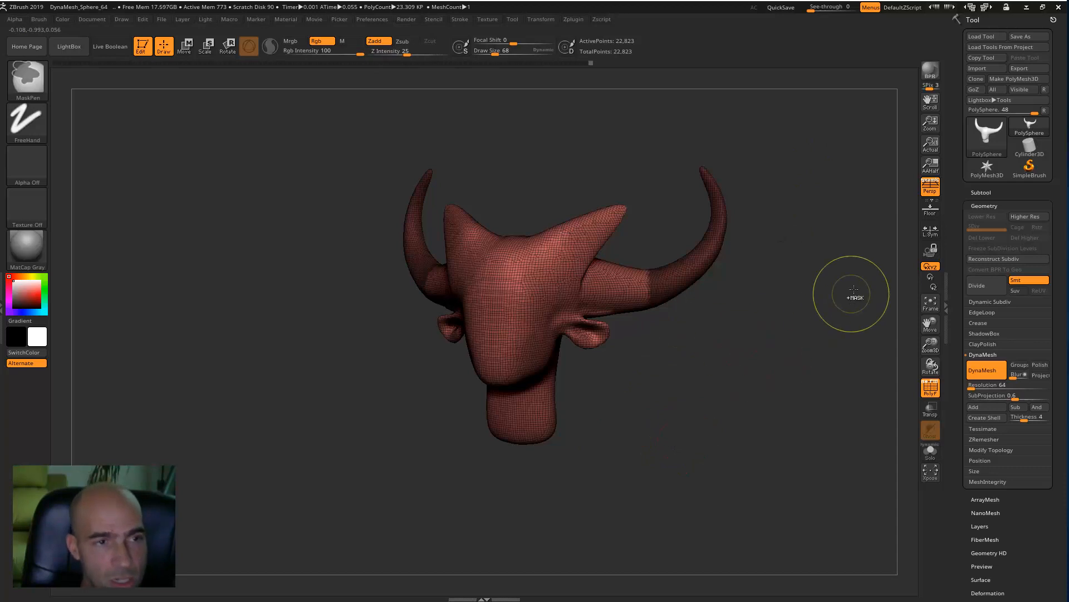
pyautogui.moveTo(858, 274)
pyautogui.keyDown('ctrl'); pyautogui.mouseDown()
pyautogui.moveTo(808, 346)
pyautogui.moveTo(733, 363)
pyautogui.moveTo(807, 354)
pyautogui.moveTo(759, 353)
pyautogui.moveTo(721, 315)
pyautogui.mouseUp(); pyautogui.keyUp('ctrl')
# Step: Paint freehand mask strokes over the face and forehead, erase parts of them, and clear the whole mask
pyautogui.moveTo(574, 281)
pyautogui.keyDown('ctrl'); pyautogui.mouseDown()
pyautogui.moveTo(515, 357)
pyautogui.moveTo(532, 379)
pyautogui.mouseUp(); pyautogui.keyUp('ctrl')
pyautogui.moveTo(724, 397)
pyautogui.mouseDown()
pyautogui.moveTo(702, 407)
pyautogui.moveTo(468, 293)
pyautogui.mouseUp()
pyautogui.moveTo(440, 329)
pyautogui.keyDown('ctrl'); pyautogui.mouseDown()
pyautogui.moveTo(414, 314)
pyautogui.moveTo(432, 326)
pyautogui.mouseUp(); pyautogui.keyUp('ctrl')
pyautogui.moveTo(499, 279)
pyautogui.keyDown('ctrl'); pyautogui.mouseDown()
pyautogui.moveTo(487, 270)
pyautogui.moveTo(496, 263)
pyautogui.mouseUp(); pyautogui.keyUp('ctrl')
pyautogui.keyDown('ctrl'); pyautogui.moveTo(407, 397); pyautogui.dragTo(390, 392); pyautogui.keyUp('ctrl')
pyautogui.keyDown('ctrl'); pyautogui.moveTo(621, 242); pyautogui.dragTo(593, 217); pyautogui.keyUp('ctrl')
pyautogui.moveTo(685, 267)
pyautogui.keyDown('alt'); pyautogui.mouseDown()
pyautogui.moveTo(677, 295)
pyautogui.moveTo(724, 395)
pyautogui.moveTo(731, 377)
pyautogui.moveTo(635, 362)
pyautogui.mouseUp(); pyautogui.keyUp('alt')
pyautogui.moveTo(607, 302)
pyautogui.keyDown('ctrl'); pyautogui.keyDown('alt'); pyautogui.mouseDown()
pyautogui.moveTo(576, 312)
pyautogui.moveTo(554, 371)
pyautogui.mouseUp(); pyautogui.keyUp('alt'); pyautogui.keyUp('ctrl')
pyautogui.moveTo(767, 374)
pyautogui.mouseDown()
pyautogui.moveTo(860, 375)
pyautogui.moveTo(769, 374)
pyautogui.mouseUp()
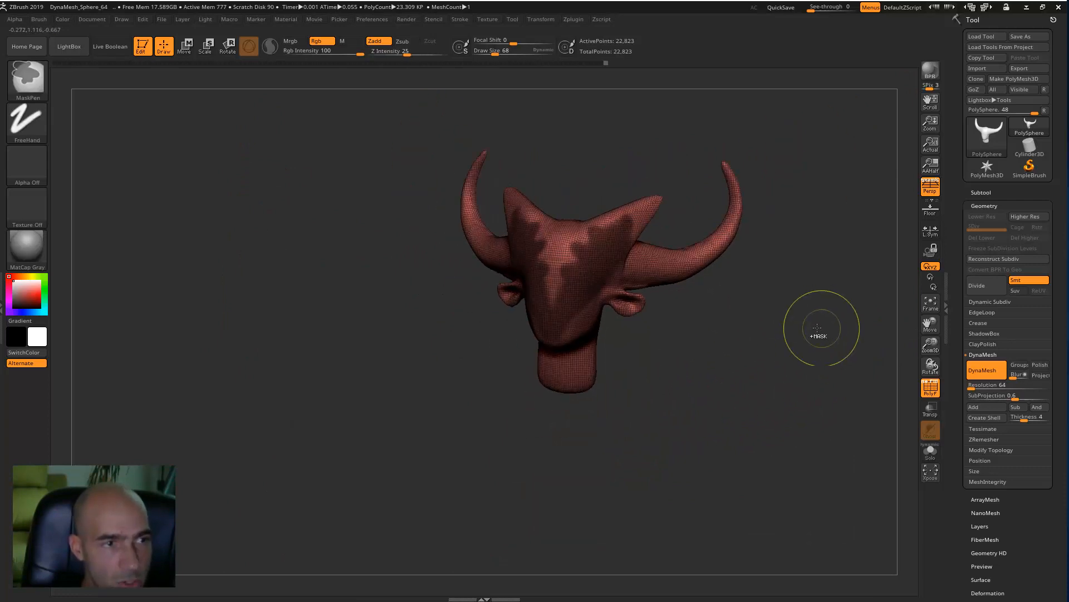
pyautogui.keyDown('ctrl'); pyautogui.moveTo(850, 282); pyautogui.dragTo(709, 466); pyautogui.keyUp('ctrl')
# Step: Paint a round mask spot over each eye area and invert the mask so only the eyes stay editable
pyautogui.moveTo(722, 376); pyautogui.dragTo(696, 384)
pyautogui.keyDown('alt'); pyautogui.moveTo(696, 384); pyautogui.dragTo(752, 418); pyautogui.keyUp('alt')
pyautogui.moveTo(809, 375); pyautogui.dragTo(812, 343)
pyautogui.moveTo(780, 400); pyautogui.dragTo(681, 390)
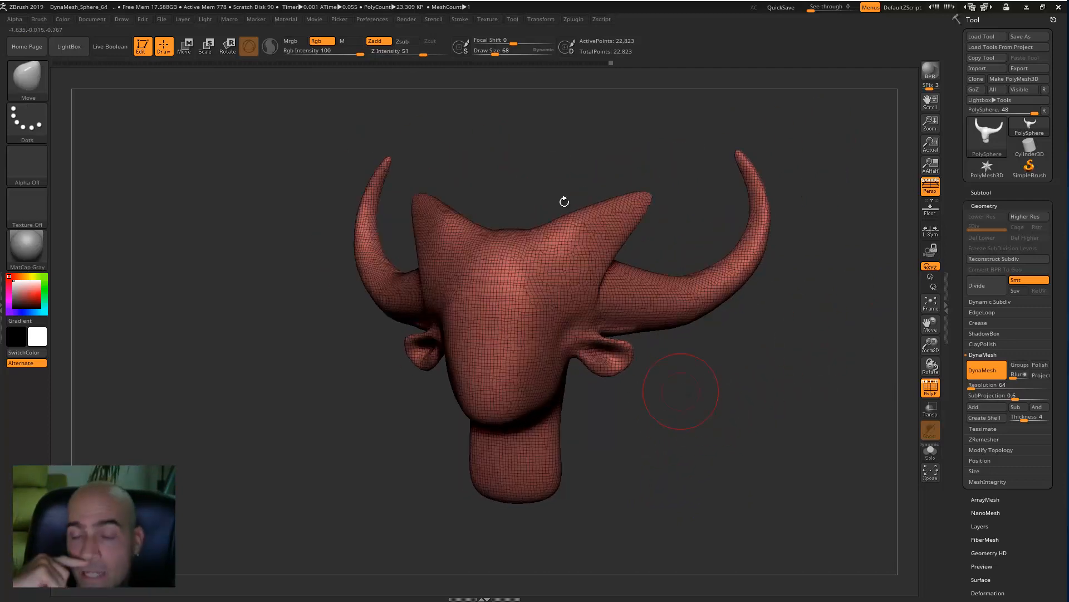
pyautogui.moveTo(703, 391)
pyautogui.mouseDown()
pyautogui.moveTo(734, 406)
pyautogui.moveTo(639, 417)
pyautogui.moveTo(640, 398)
pyautogui.moveTo(520, 366)
pyautogui.moveTo(520, 339)
pyautogui.moveTo(543, 316)
pyautogui.mouseUp()
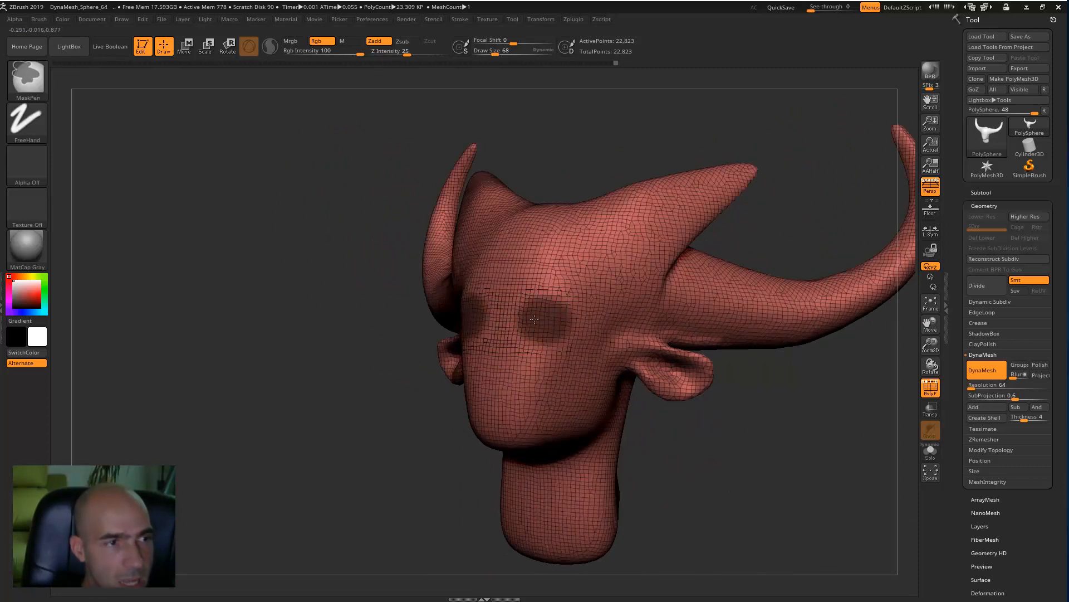
pyautogui.keyDown('ctrl'); pyautogui.click(388, 416); pyautogui.keyUp('ctrl')
# Step: Push the unmasked eye areas into the head with the Move brush to form sockets, and clear the mask
pyautogui.moveTo(389, 422)
pyautogui.mouseDown()
pyautogui.moveTo(373, 442)
pyautogui.moveTo(545, 326)
pyautogui.mouseUp()
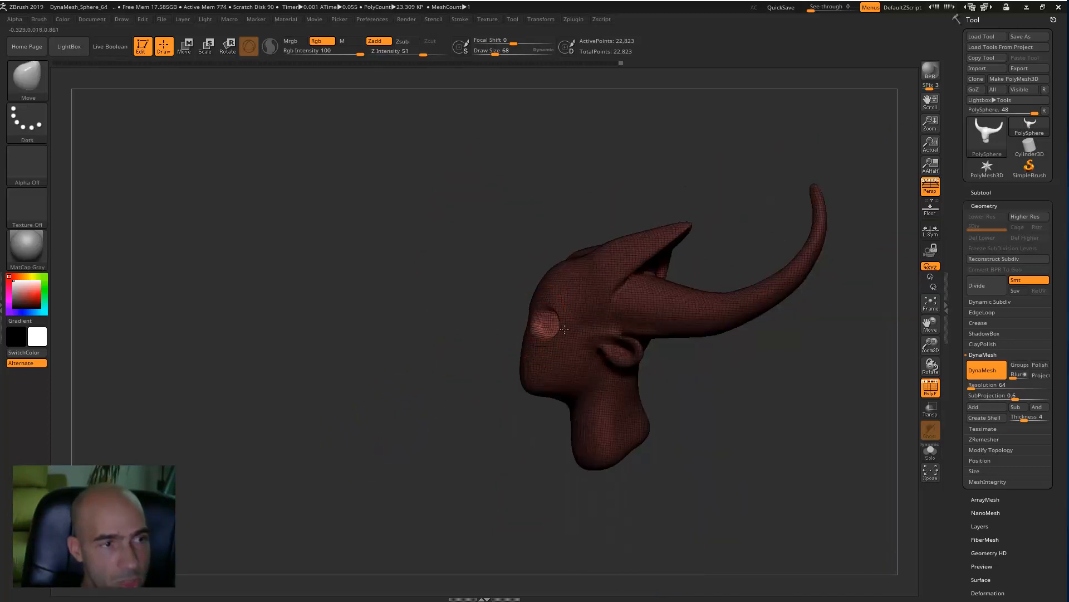
pyautogui.moveTo(443, 367); pyautogui.dragTo(568, 337)
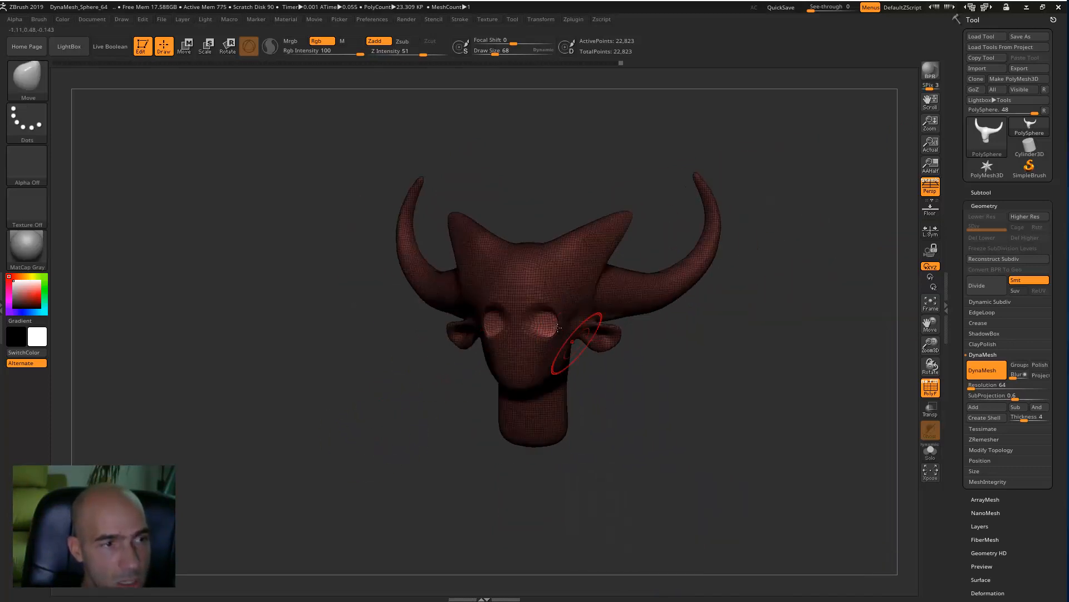
pyautogui.keyDown('ctrl'); pyautogui.moveTo(684, 372); pyautogui.dragTo(703, 390); pyautogui.keyUp('ctrl')
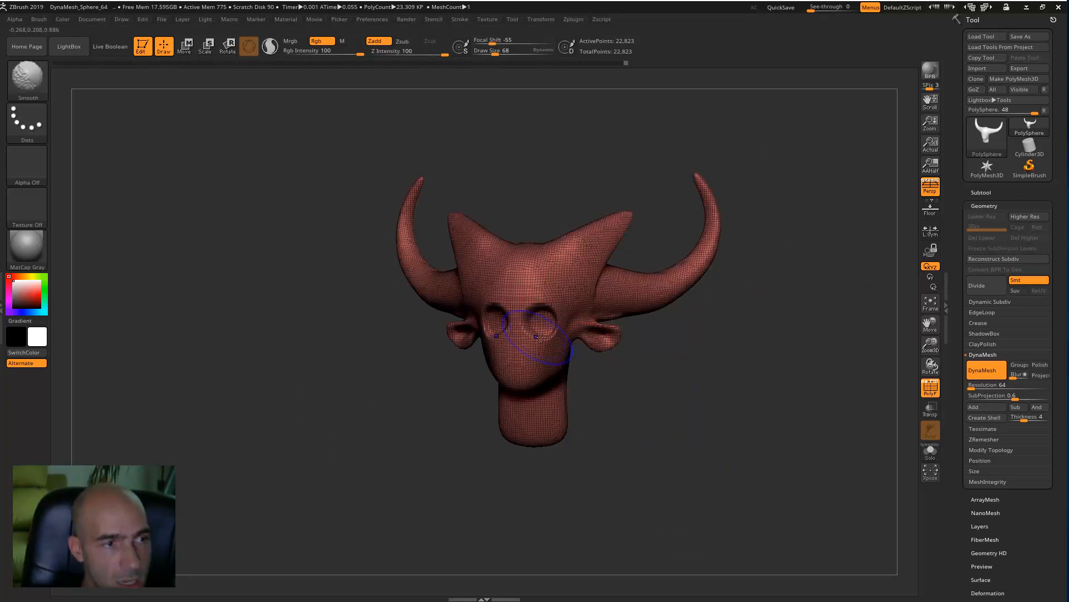
# Step: Smooth the lower rims of the eye sockets and reshape the cheeks and jaw with the Move brush
pyautogui.keyDown('ctrl'); pyautogui.moveTo(589, 383); pyautogui.dragTo(633, 423, button='right'); pyautogui.keyUp('ctrl')
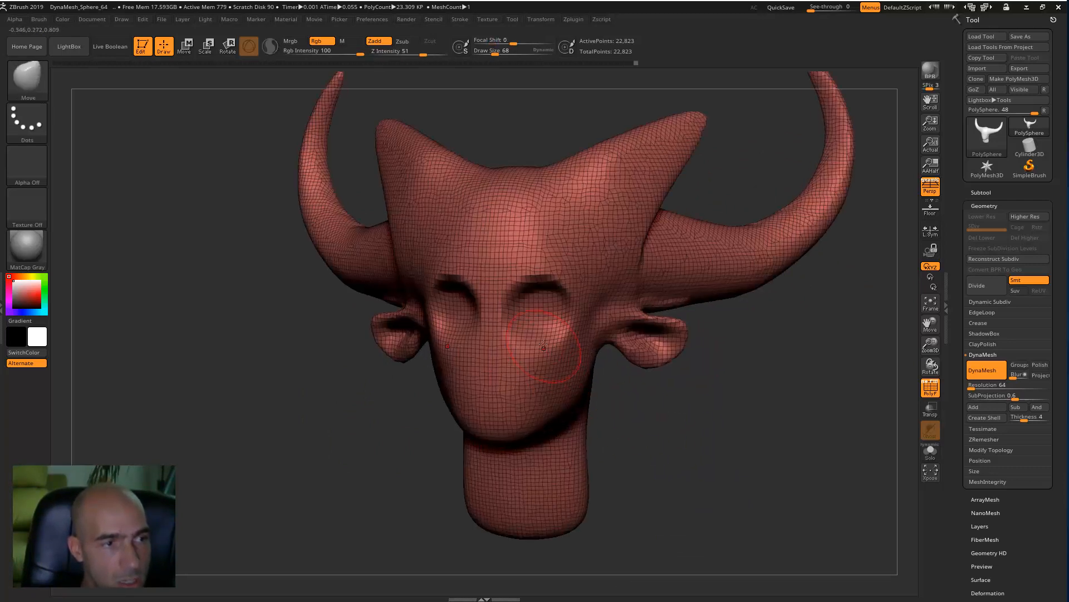
pyautogui.moveTo(541, 350); pyautogui.dragTo(547, 368)
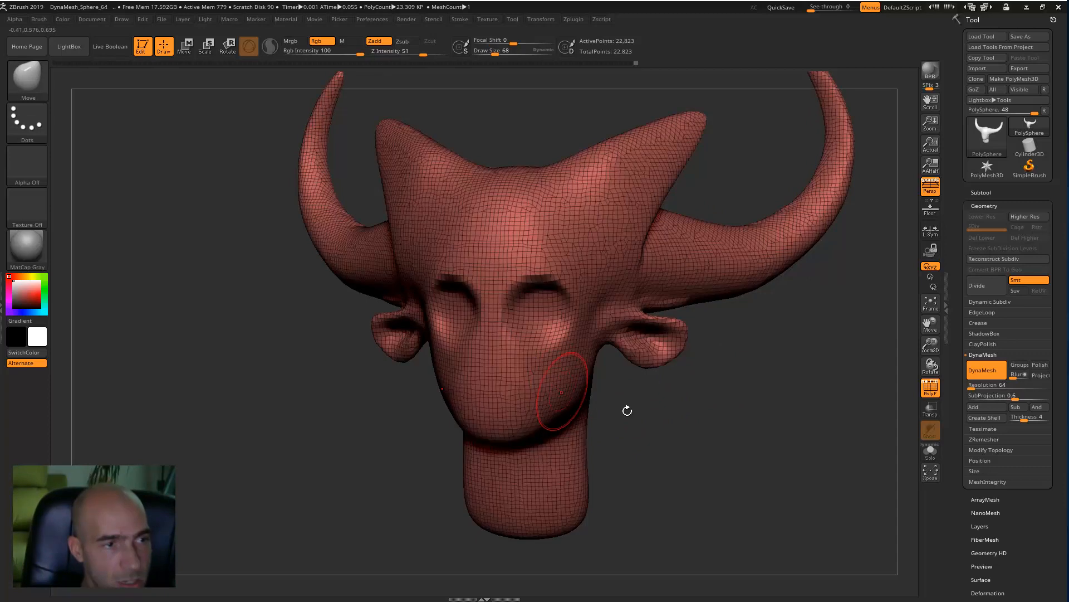
pyautogui.keyDown('shift'); pyautogui.moveTo(565, 393); pyautogui.dragTo(541, 355, button='right'); pyautogui.keyUp('shift')
pyautogui.moveTo(475, 418); pyautogui.dragTo(527, 384, button='right')
pyautogui.keyDown('shift'); pyautogui.moveTo(489, 462); pyautogui.dragTo(545, 426, button='right'); pyautogui.keyUp('shift')
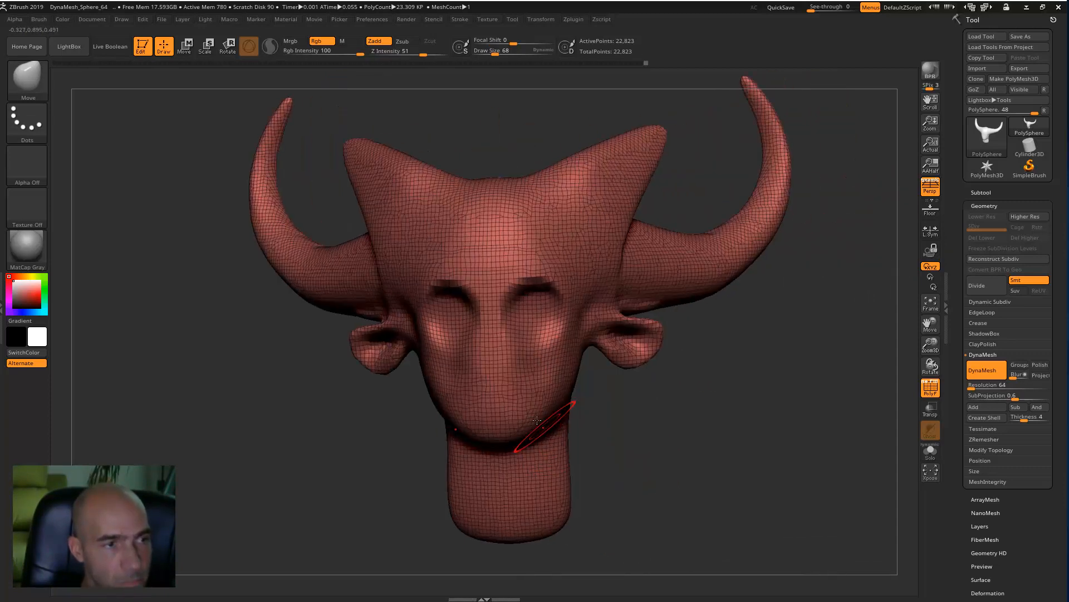
# Step: Turn off the PolyFrame wireframe display and inspect the shaded head from several angles
pyautogui.keyDown('ctrl'); pyautogui.moveTo(725, 417); pyautogui.dragTo(836, 409, button='right'); pyautogui.keyUp('ctrl')
pyautogui.click(931, 393)
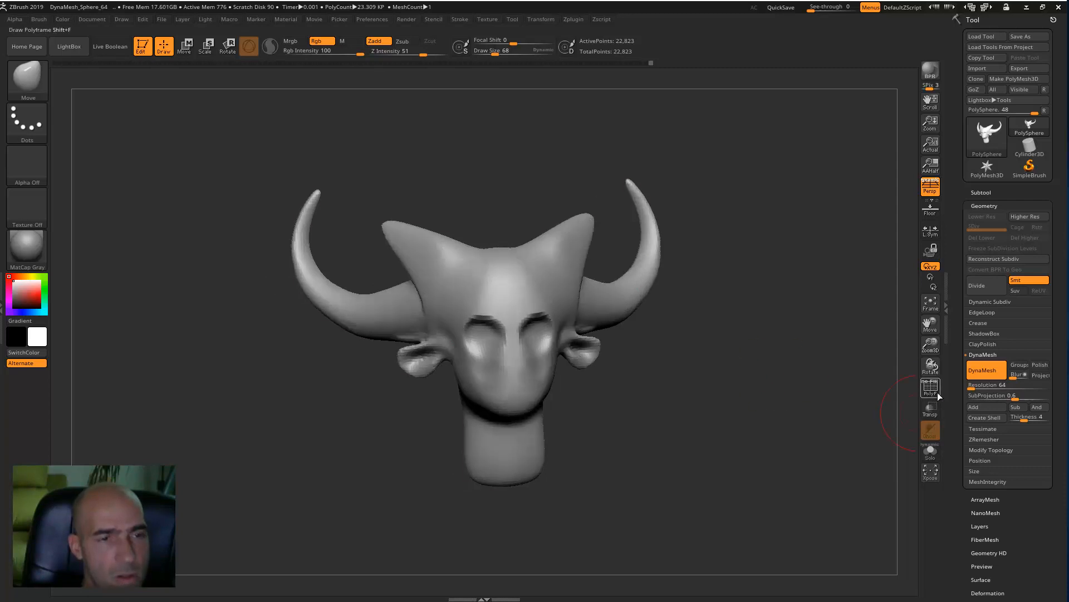
pyautogui.click(931, 390)
pyautogui.click(931, 390)
pyautogui.moveTo(727, 391); pyautogui.dragTo(563, 397, button='right')
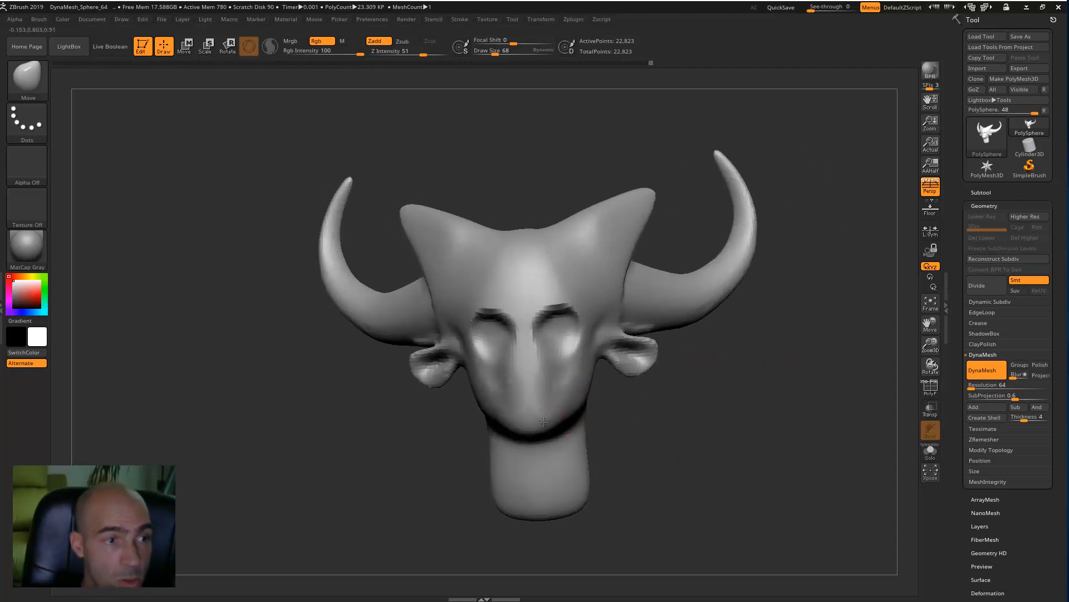
pyautogui.moveTo(602, 416); pyautogui.dragTo(739, 414, button='right')
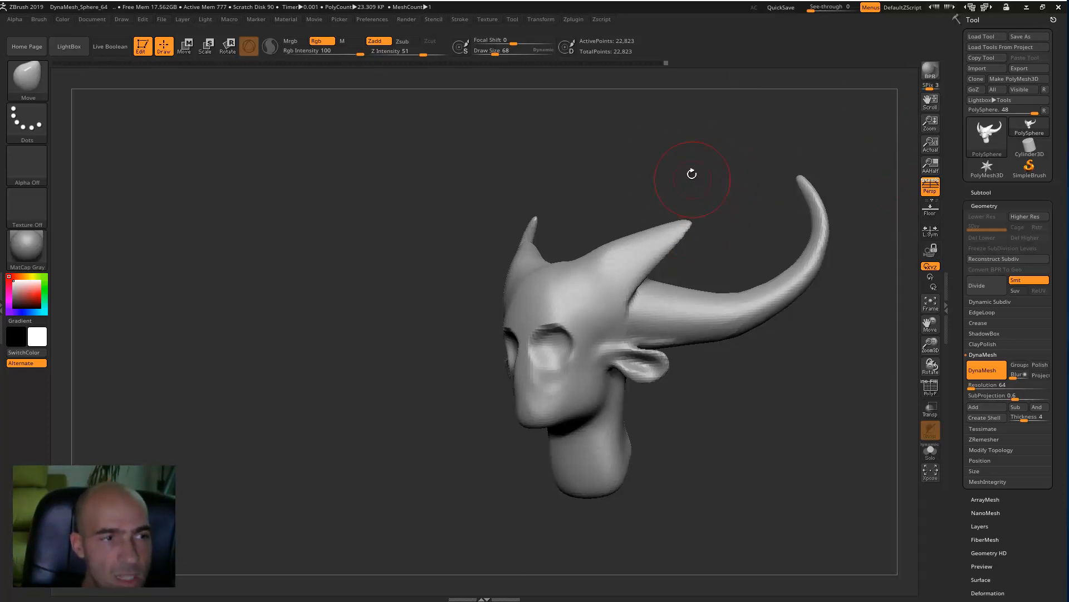
pyautogui.click(163, 20)
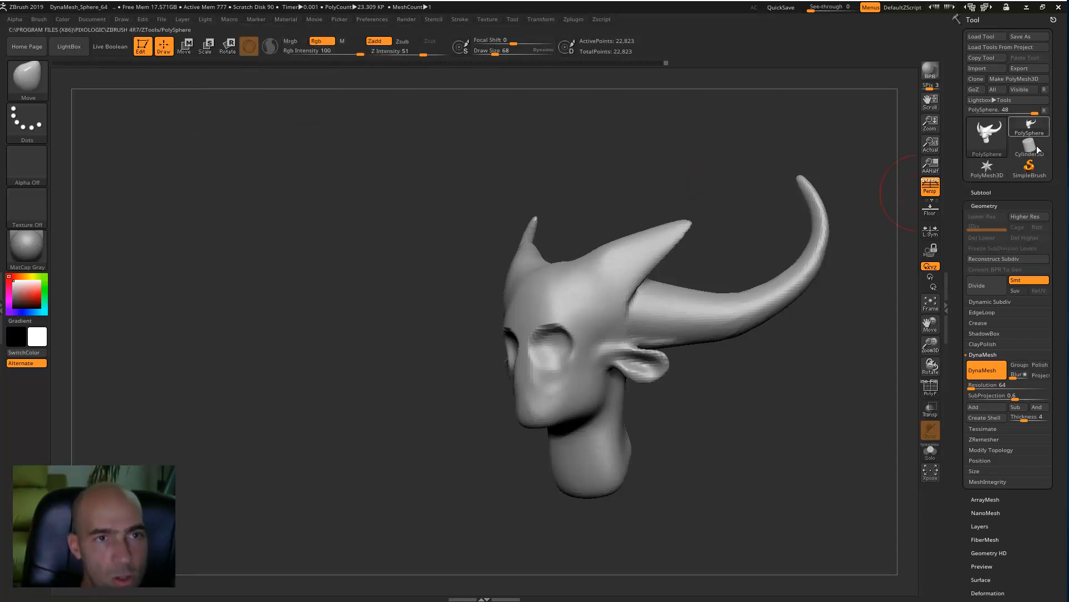
pyautogui.moveTo(823, 311); pyautogui.dragTo(822, 318)
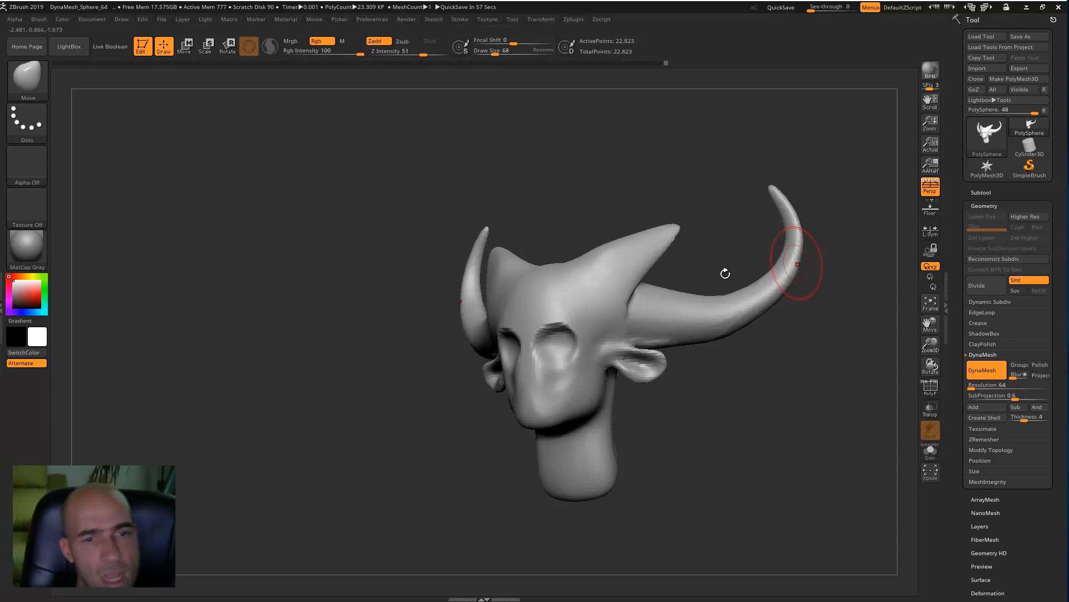
pyautogui.moveTo(727, 390)
pyautogui.mouseDown()
pyautogui.moveTo(774, 396)
pyautogui.moveTo(759, 382)
pyautogui.mouseUp()
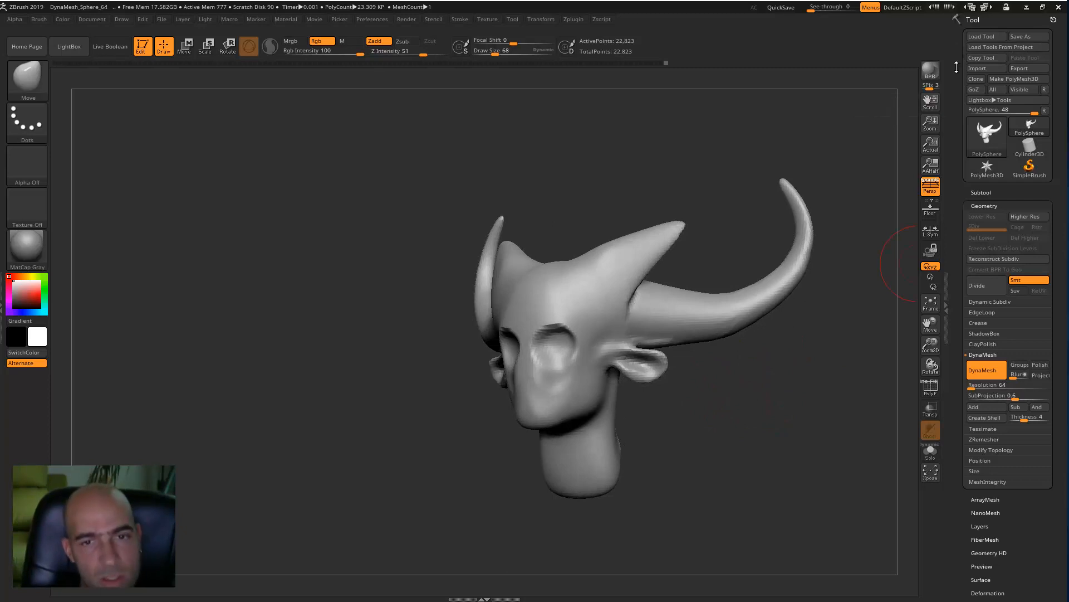
pyautogui.moveTo(833, 283); pyautogui.dragTo(833, 286)
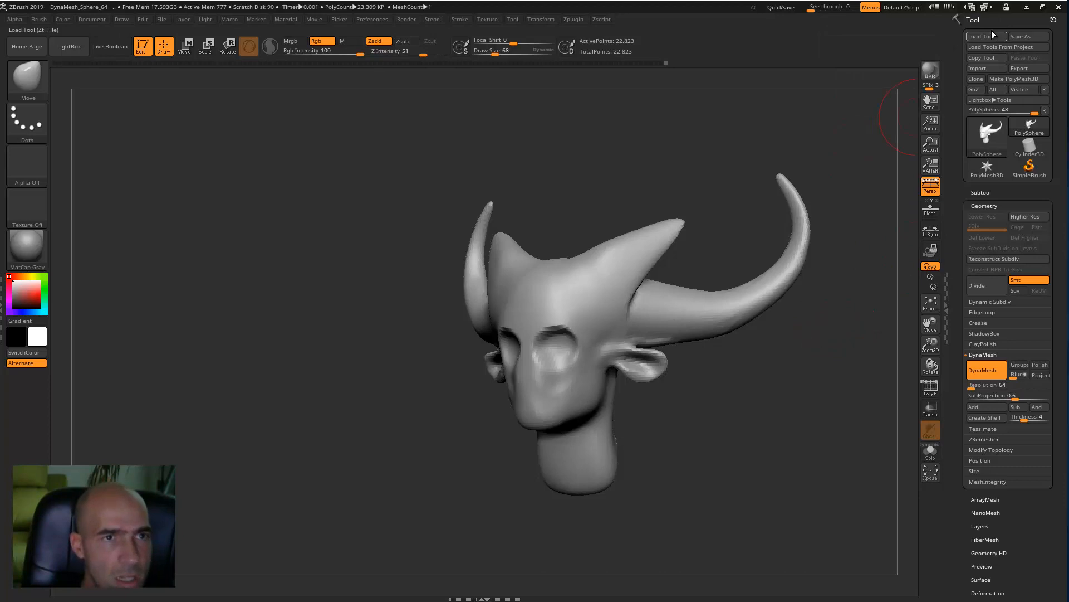
# Step: Remove the Tool palette from the side tray and dock it there again
pyautogui.click(974, 20)
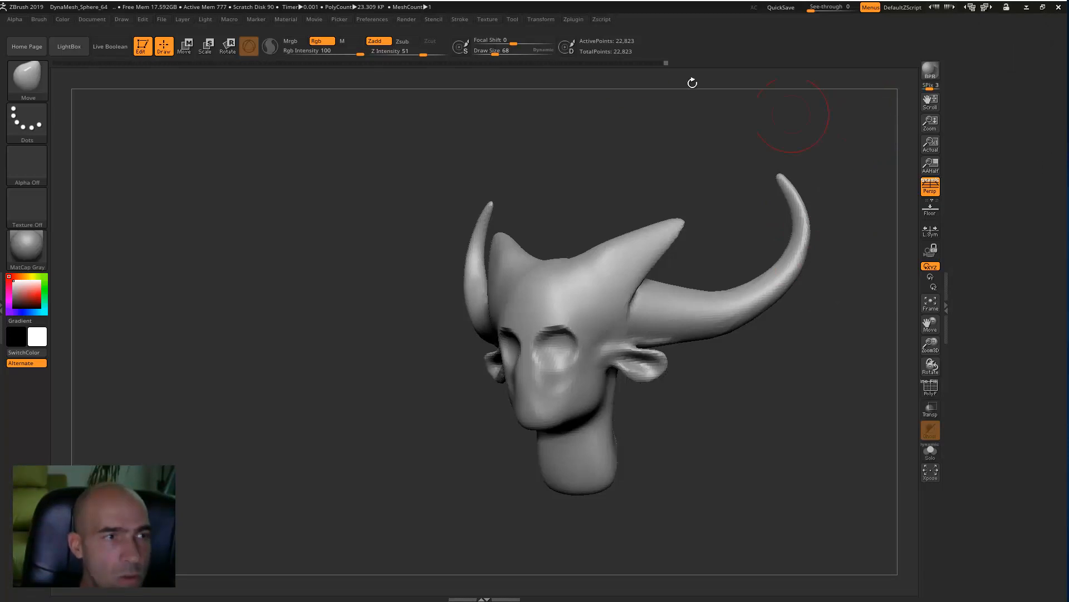
pyautogui.click(513, 19)
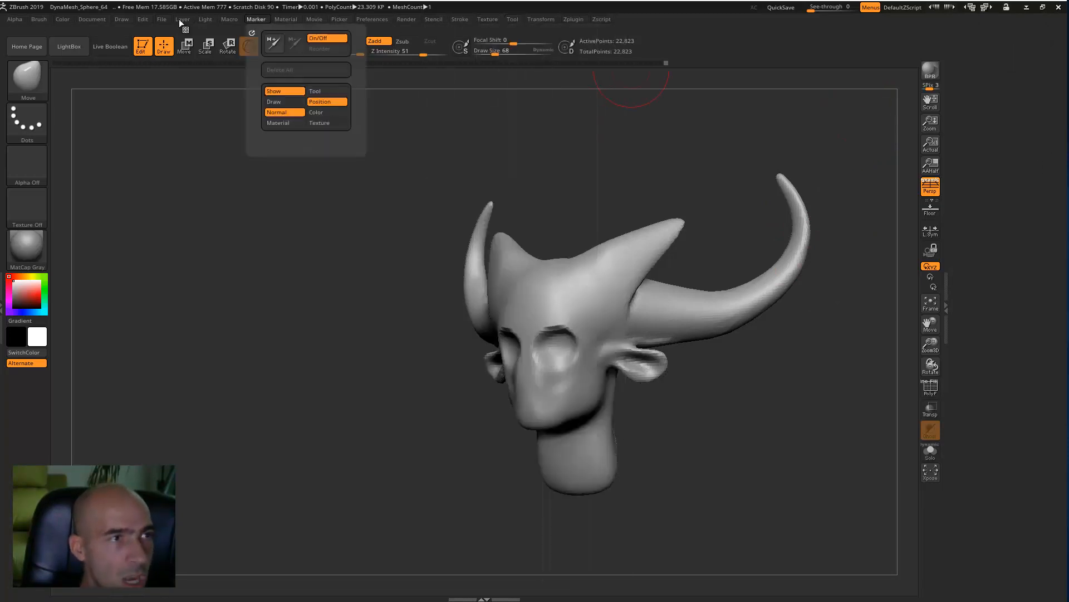
pyautogui.click(513, 19)
pyautogui.click(511, 33)
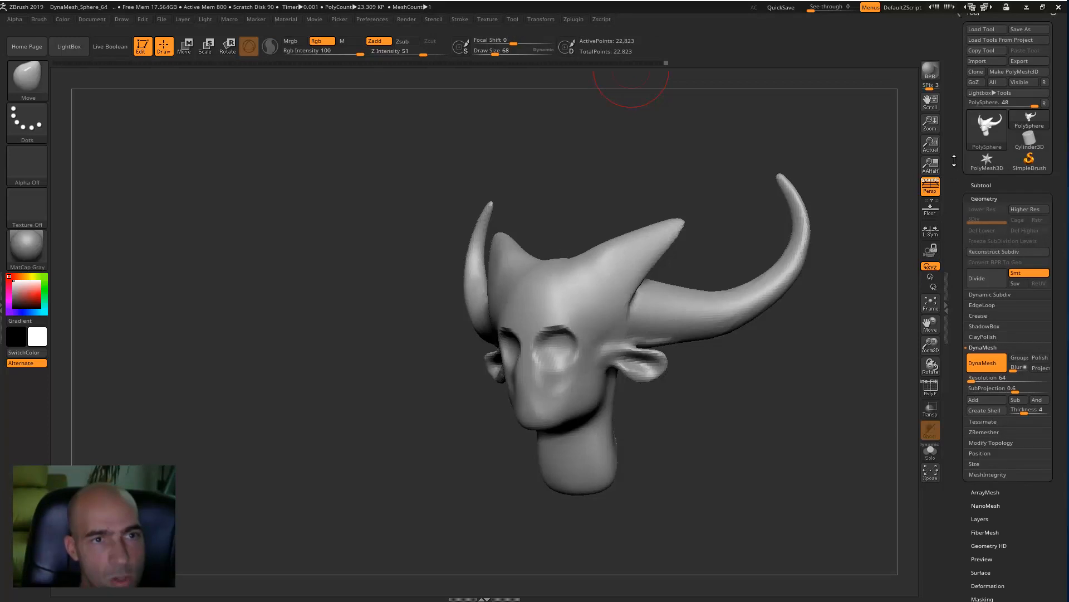
# Step: Move the model out of view, bring it back with Frame, and inspect the head from the front and three-quarter views
pyautogui.moveTo(741, 304); pyautogui.dragTo(745, 367)
pyautogui.moveTo(841, 307); pyautogui.dragTo(592, 323)
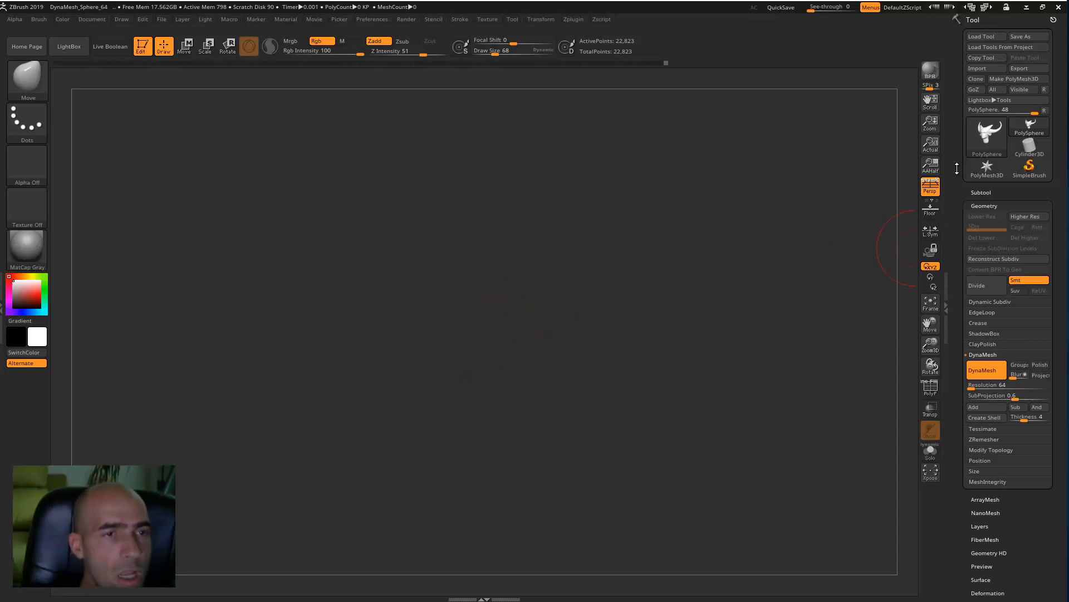
pyautogui.click(931, 304)
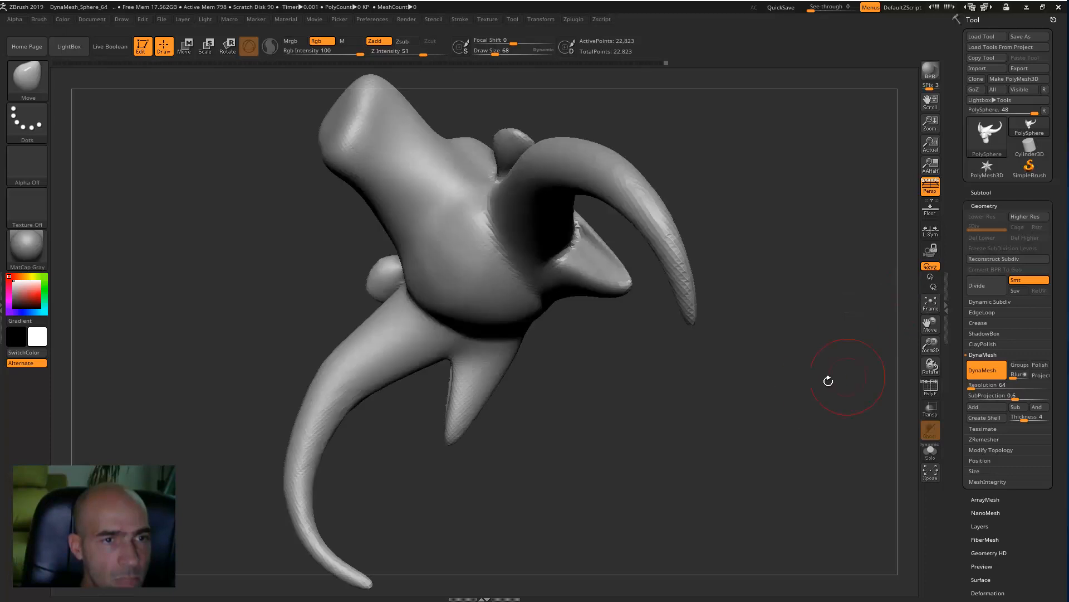
pyautogui.moveTo(785, 420)
pyautogui.mouseDown()
pyautogui.moveTo(783, 374)
pyautogui.moveTo(799, 375)
pyautogui.moveTo(732, 303)
pyautogui.moveTo(745, 217)
pyautogui.moveTo(690, 170)
pyautogui.moveTo(713, 294)
pyautogui.moveTo(754, 389)
pyautogui.moveTo(683, 383)
pyautogui.moveTo(709, 403)
pyautogui.moveTo(733, 401)
pyautogui.moveTo(721, 410)
pyautogui.moveTo(779, 403)
pyautogui.moveTo(747, 387)
pyautogui.moveTo(793, 401)
pyautogui.moveTo(721, 381)
pyautogui.moveTo(717, 457)
pyautogui.moveTo(737, 332)
pyautogui.mouseUp()
pyautogui.moveTo(697, 387); pyautogui.dragTo(697, 330)
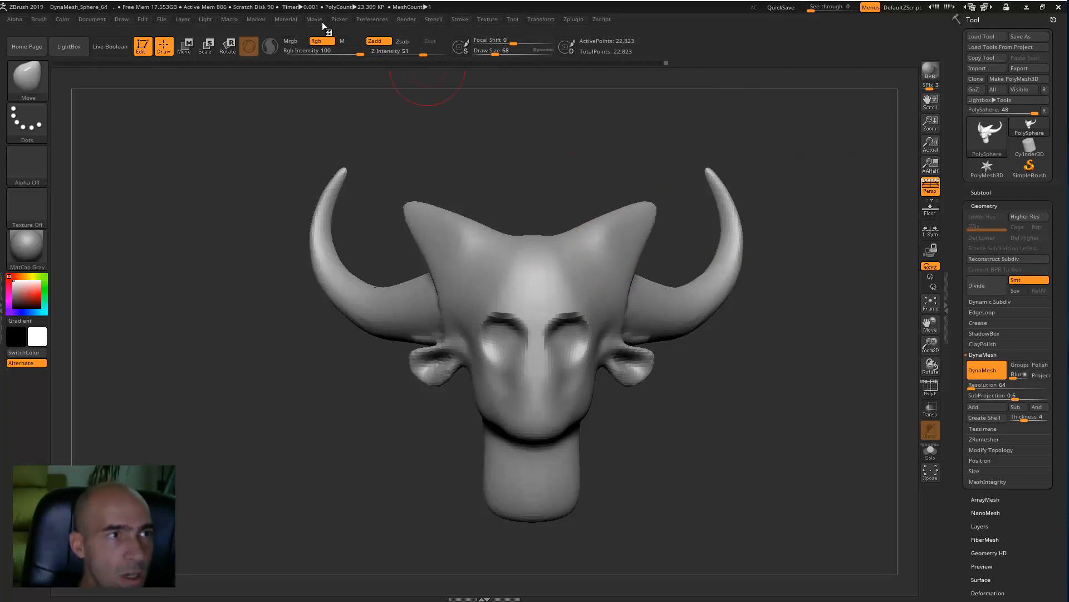
pyautogui.click(536, 20)
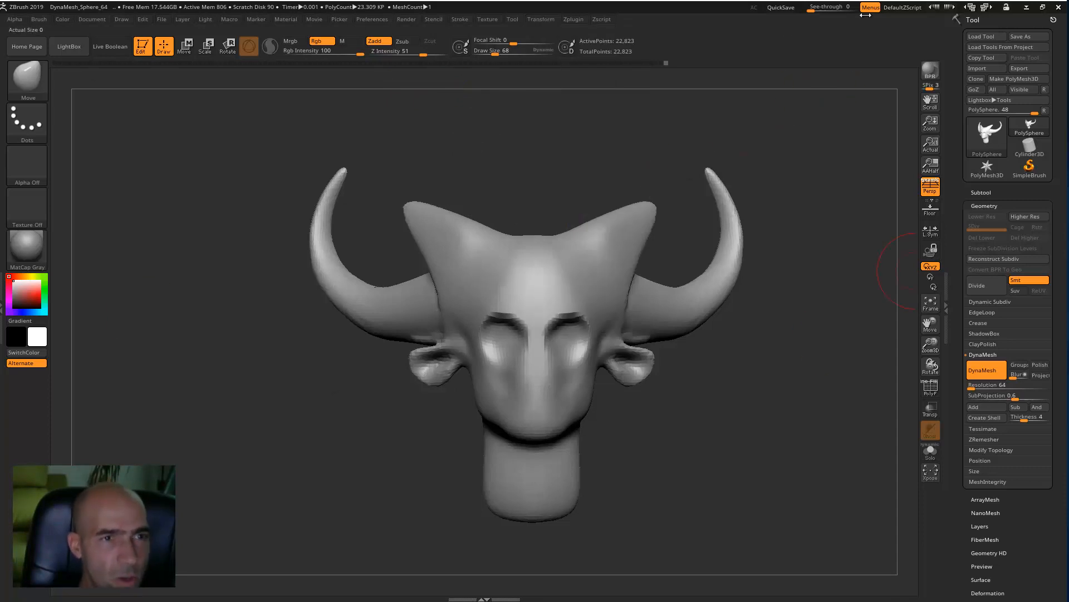
pyautogui.moveTo(800, 204); pyautogui.dragTo(764, 195)
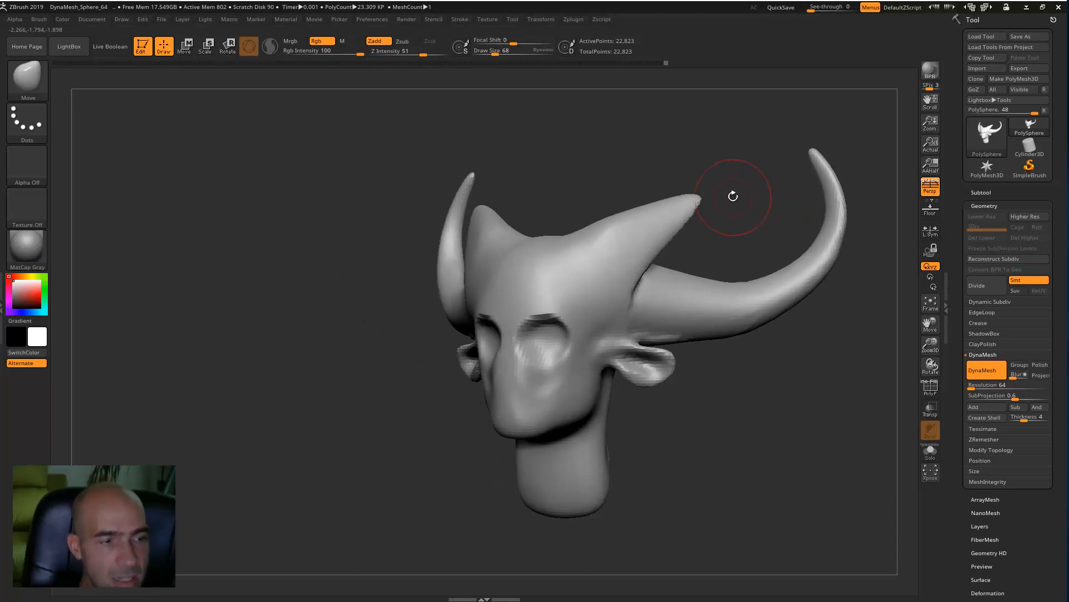
pyautogui.moveTo(574, 192); pyautogui.dragTo(619, 191)
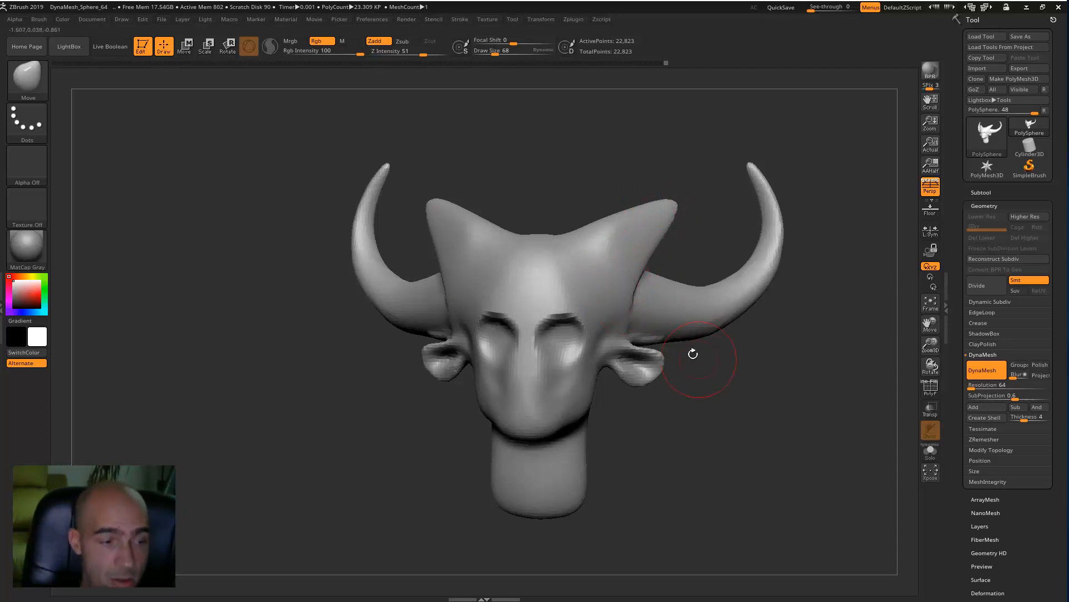
# Step: Shape the nose bridge and nose tip in side and front view with the Move brush
pyautogui.moveTo(634, 402); pyautogui.dragTo(660, 436)
pyautogui.moveTo(679, 386)
pyautogui.keyDown('alt'); pyautogui.mouseDown()
pyautogui.moveTo(694, 430)
pyautogui.moveTo(723, 378)
pyautogui.moveTo(682, 286)
pyautogui.moveTo(692, 278)
pyautogui.mouseUp(); pyautogui.keyUp('alt')
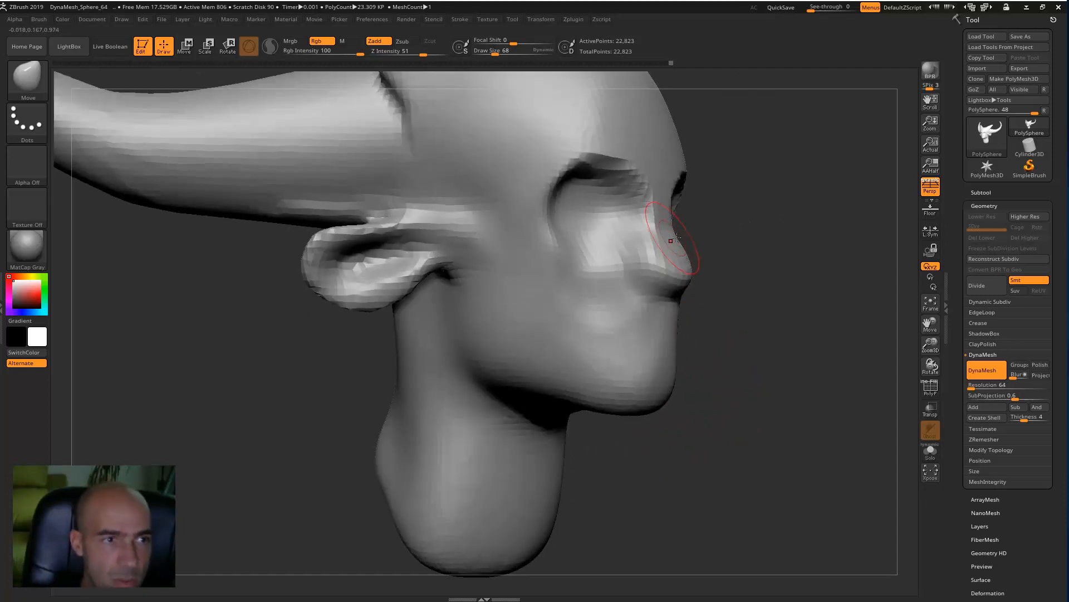
pyautogui.moveTo(668, 206); pyautogui.dragTo(660, 198)
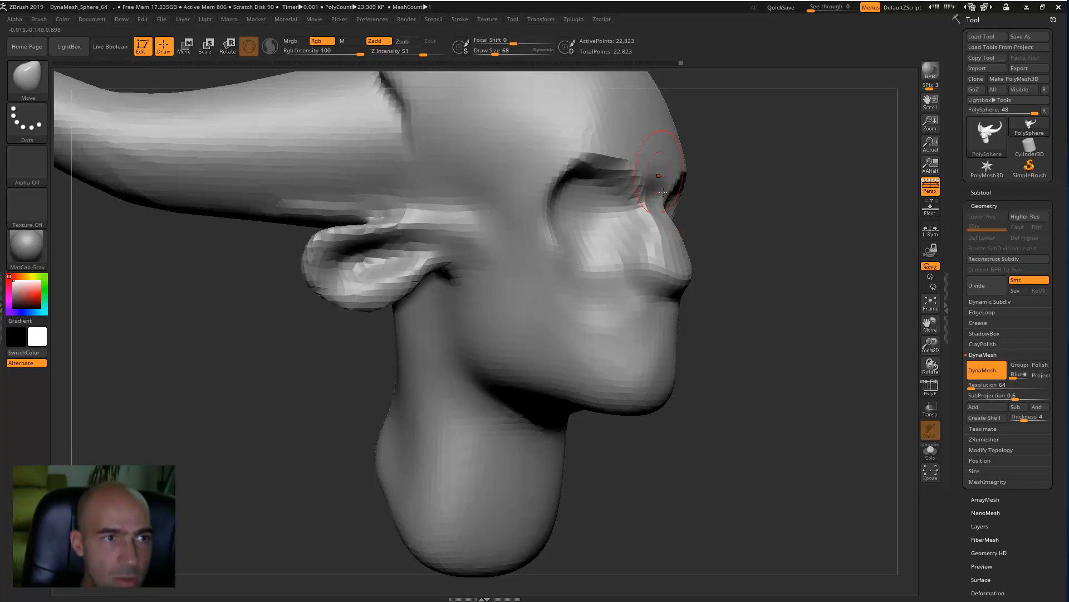
pyautogui.moveTo(763, 240); pyautogui.dragTo(647, 254)
pyautogui.moveTo(696, 251); pyautogui.dragTo(687, 248)
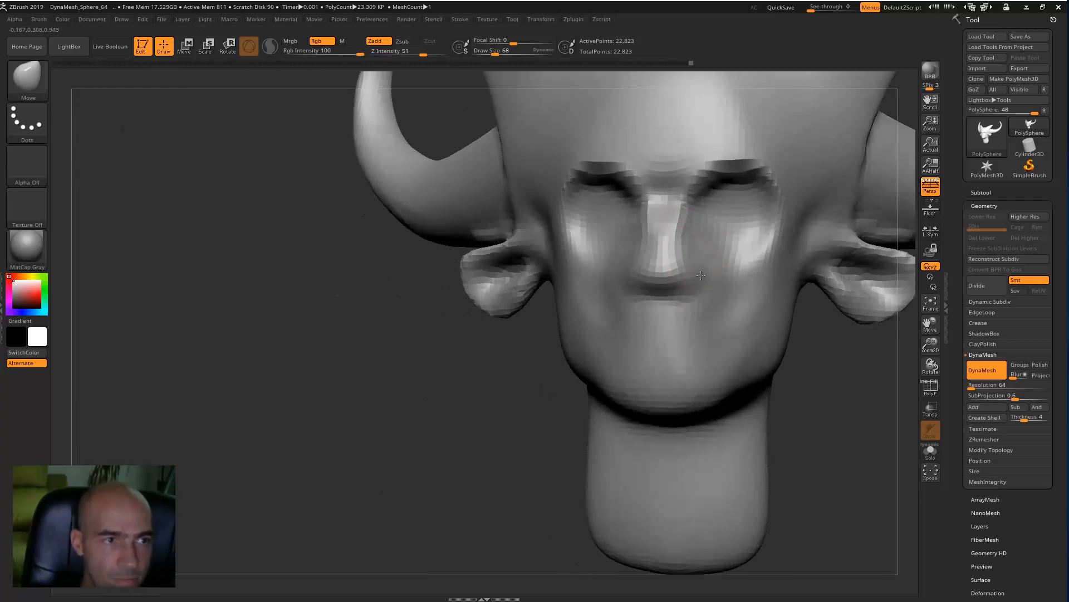
pyautogui.moveTo(406, 370)
pyautogui.mouseDown()
pyautogui.moveTo(640, 275)
pyautogui.moveTo(695, 284)
pyautogui.mouseUp()
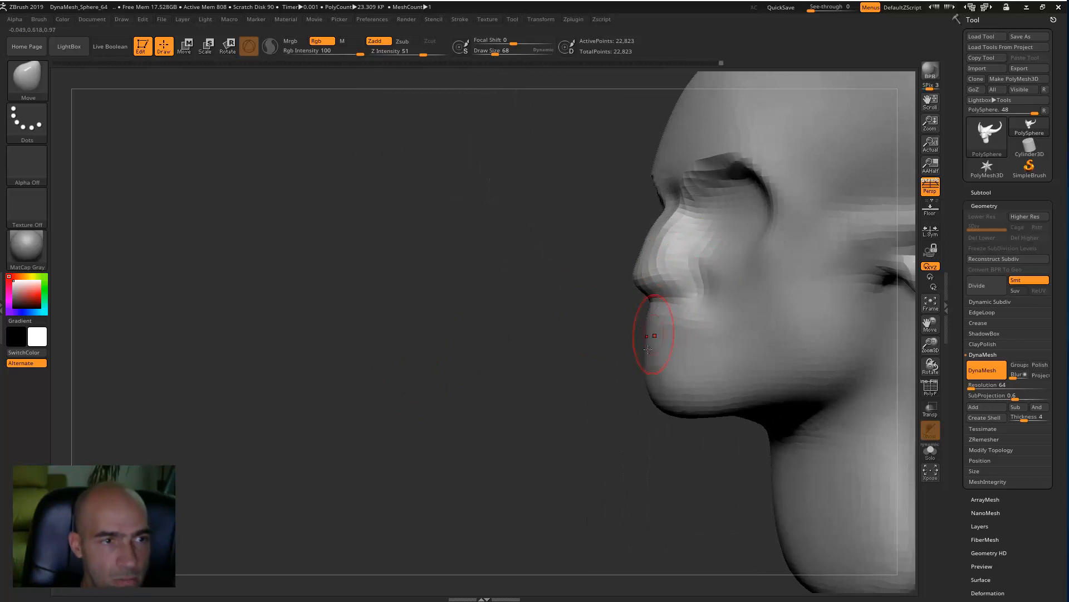
# Step: Push in the mouth area and form the lips and chin in profile with the Move brush
pyautogui.moveTo(655, 373); pyautogui.dragTo(686, 372)
pyautogui.moveTo(543, 394)
pyautogui.mouseDown()
pyautogui.moveTo(511, 353)
pyautogui.moveTo(549, 380)
pyautogui.moveTo(680, 346)
pyautogui.moveTo(543, 375)
pyautogui.moveTo(435, 425)
pyautogui.moveTo(357, 412)
pyautogui.mouseUp()
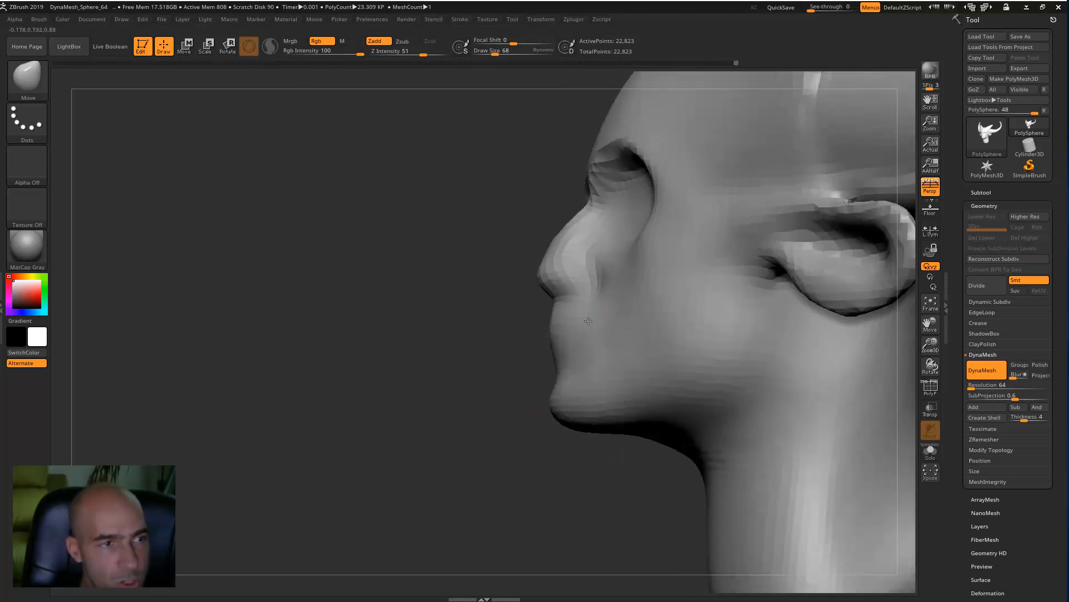
pyautogui.moveTo(521, 277)
pyautogui.mouseDown()
pyautogui.moveTo(456, 322)
pyautogui.moveTo(544, 282)
pyautogui.moveTo(552, 328)
pyautogui.mouseUp()
pyautogui.moveTo(482, 265)
pyautogui.mouseDown()
pyautogui.moveTo(470, 273)
pyautogui.moveTo(469, 227)
pyautogui.mouseUp()
pyautogui.keyDown('alt'); pyautogui.moveTo(733, 390); pyautogui.dragTo(641, 289); pyautogui.keyUp('alt')
pyautogui.keyDown('ctrl'); pyautogui.moveTo(611, 274); pyautogui.dragTo(652, 276, button='right'); pyautogui.keyUp('ctrl')
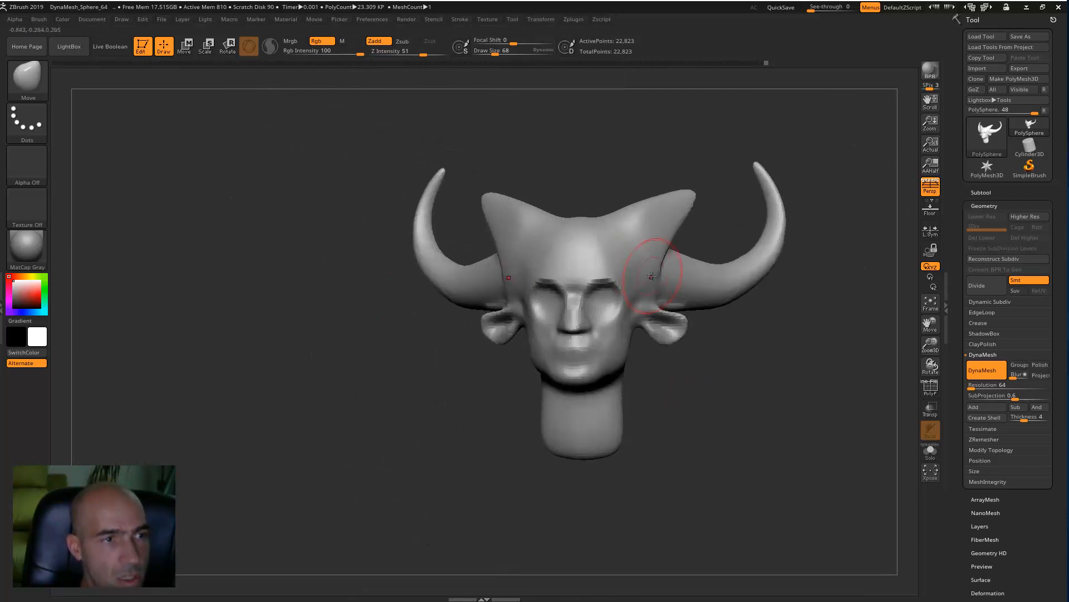
# Step: Start opening the DynaMesh_Sphere_64 project from LightBox and cancel the opening
pyautogui.click(75, 50)
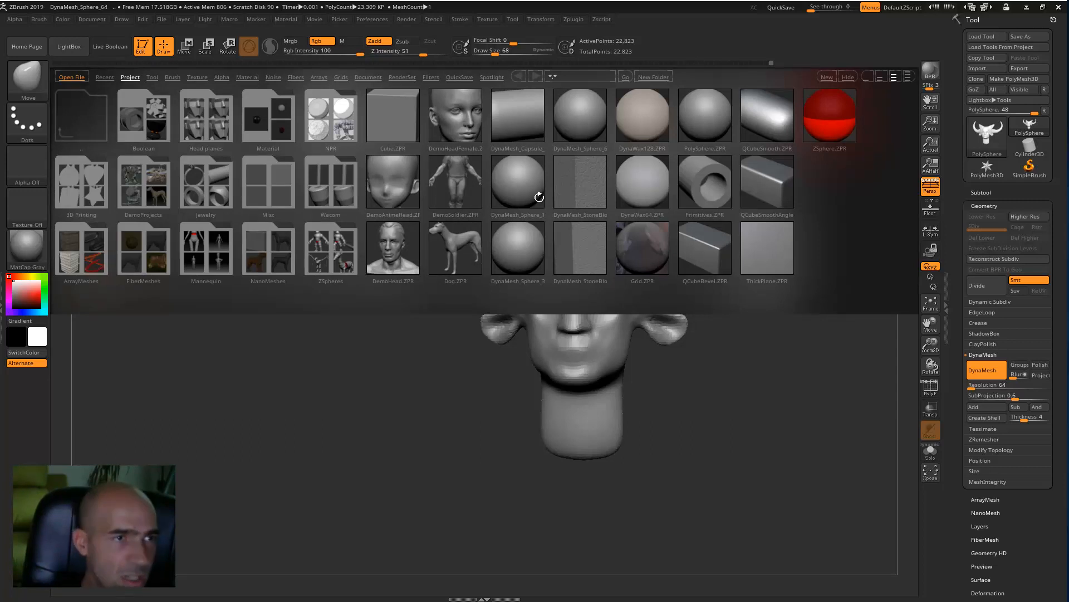
pyautogui.click(587, 117)
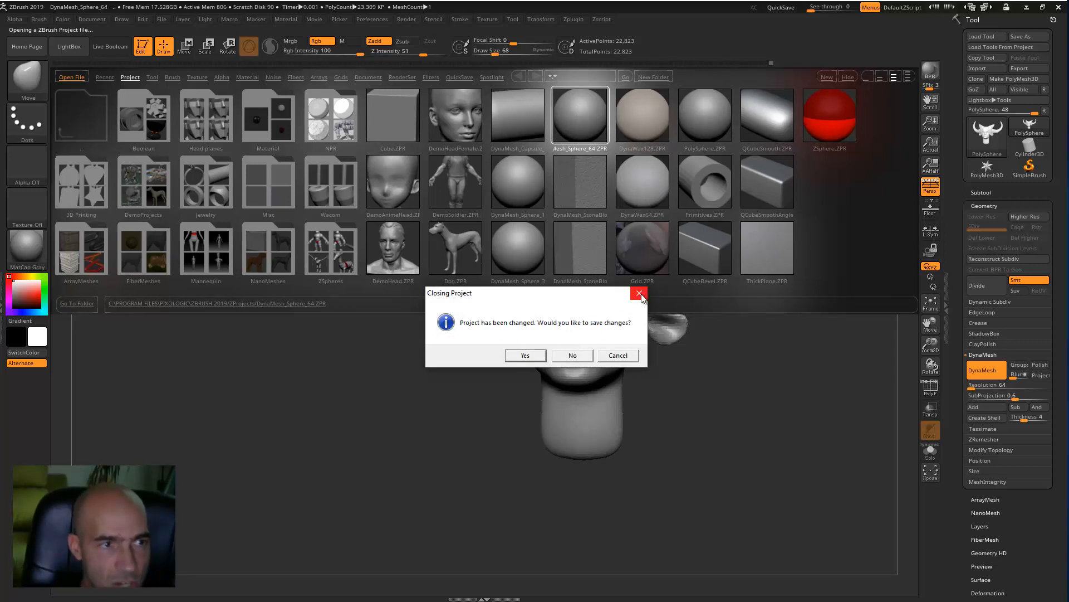
pyautogui.click(630, 357)
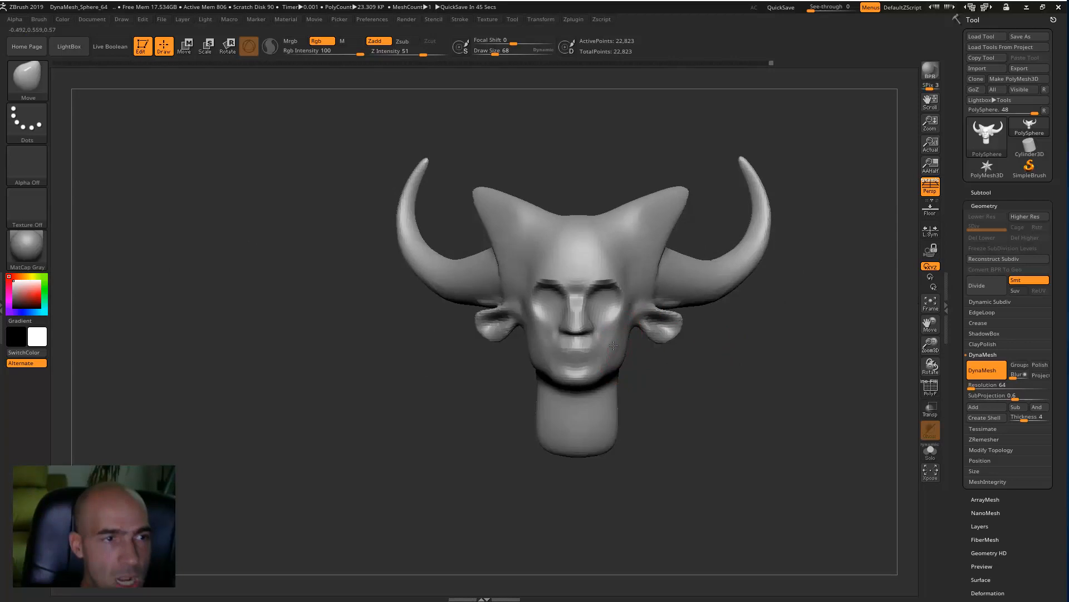
# Step: Browse the sculpting brush library and switch to the Standard brush
pyautogui.moveTo(670, 361)
pyautogui.keyDown('alt'); pyautogui.mouseDown()
pyautogui.moveTo(694, 399)
pyautogui.moveTo(617, 342)
pyautogui.mouseUp(); pyautogui.keyUp('alt')
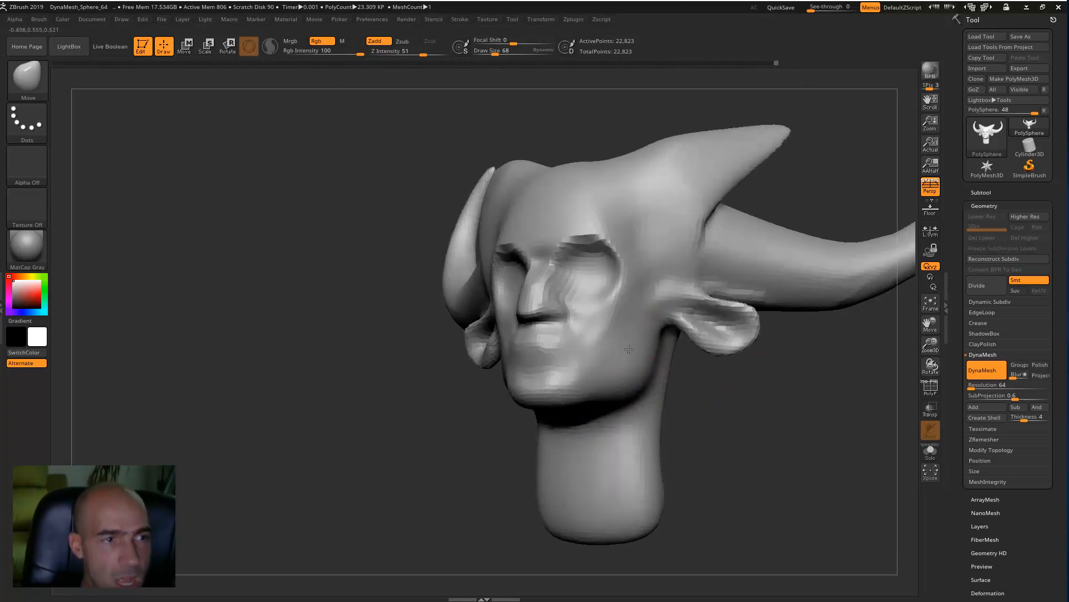
pyautogui.moveTo(700, 362); pyautogui.dragTo(730, 378)
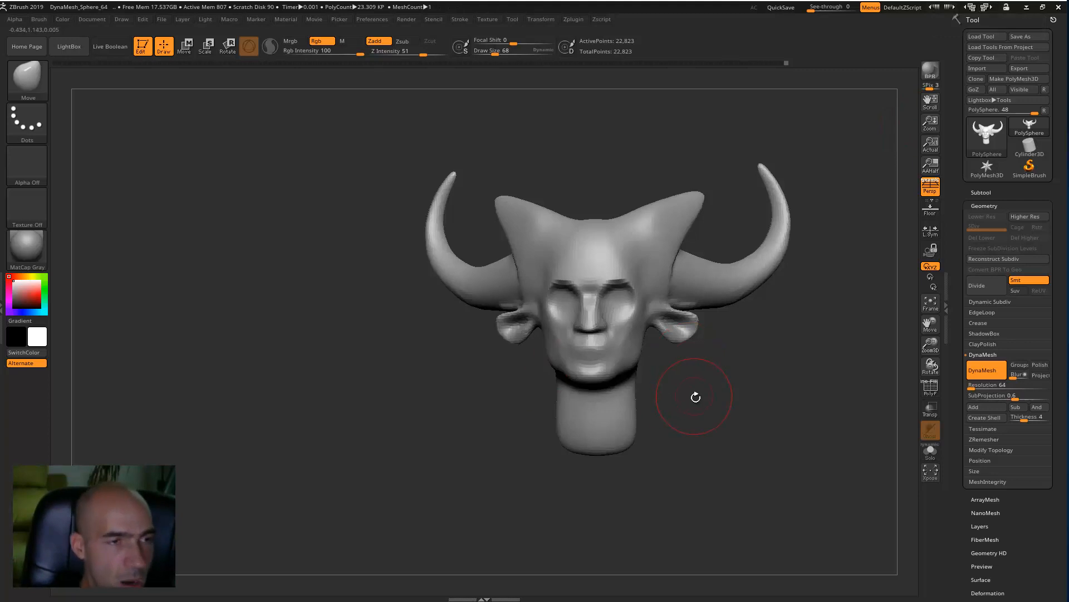
pyautogui.press('b')
pyautogui.click(430, 238)
pyautogui.click(22, 75)
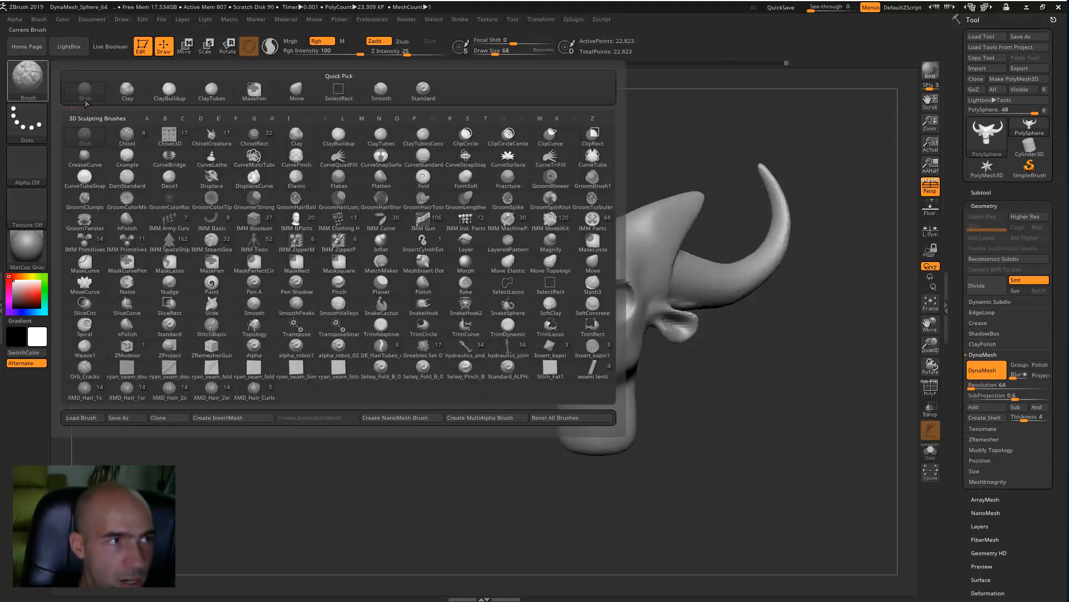
pyautogui.moveTo(737, 375)
pyautogui.mouseDown()
pyautogui.moveTo(768, 377)
pyautogui.moveTo(733, 383)
pyautogui.moveTo(743, 380)
pyautogui.moveTo(546, 353)
pyautogui.moveTo(502, 363)
pyautogui.moveTo(470, 351)
pyautogui.moveTo(540, 232)
pyautogui.moveTo(539, 260)
pyautogui.mouseUp()
pyautogui.press('b')
pyautogui.press('s')
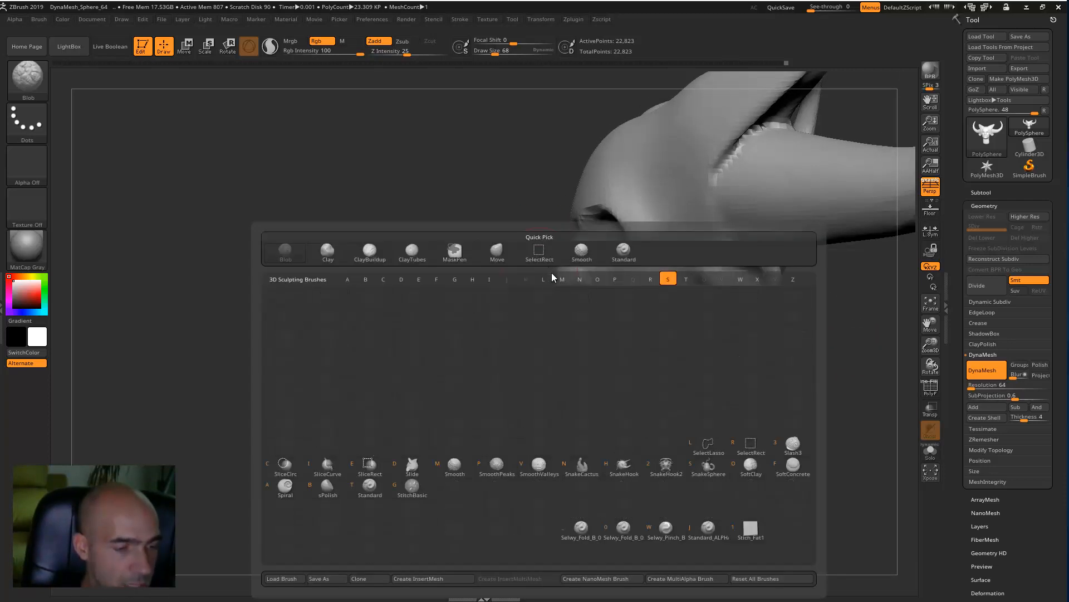
pyautogui.click(370, 484)
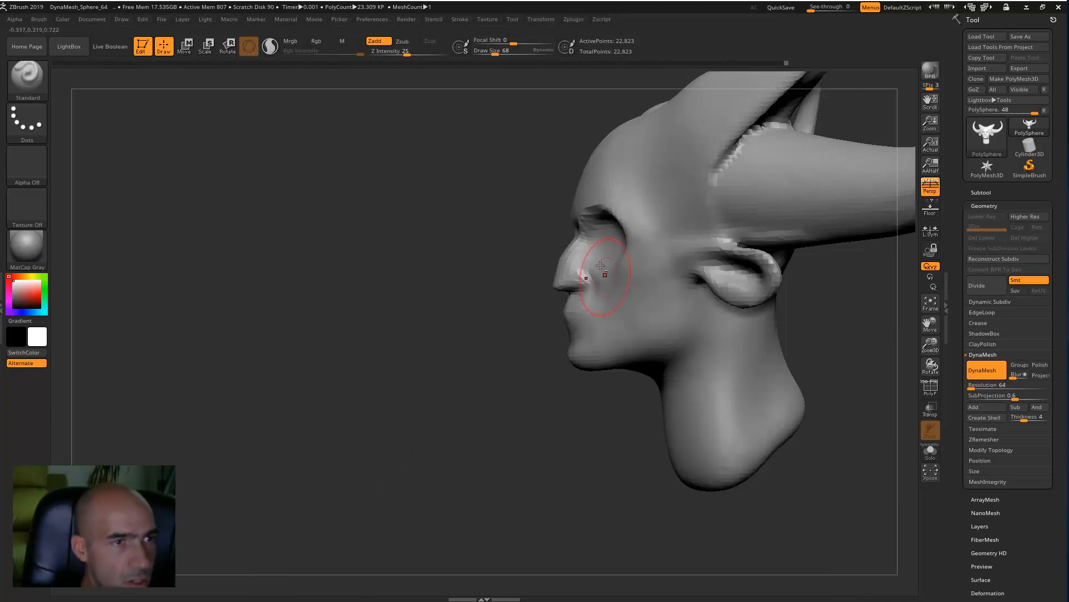
# Step: Carve the cheek areas beside the nose and mouth with the Standard brush and smooth the transitions
pyautogui.keyDown('alt'); pyautogui.moveTo(596, 272); pyautogui.dragTo(618, 343, button='right'); pyautogui.keyUp('alt')
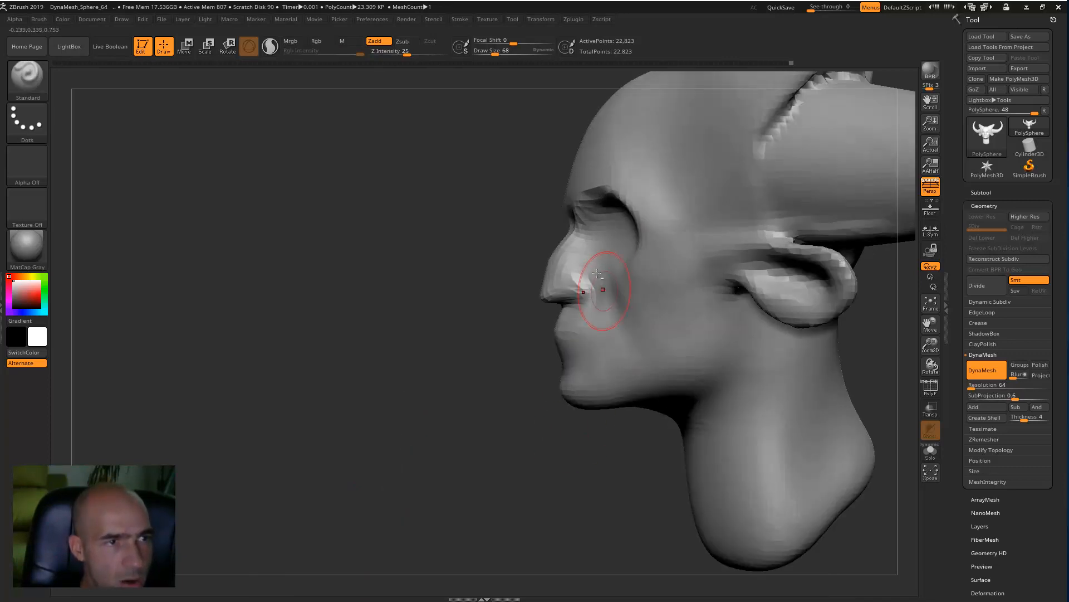
pyautogui.moveTo(585, 446); pyautogui.dragTo(521, 321)
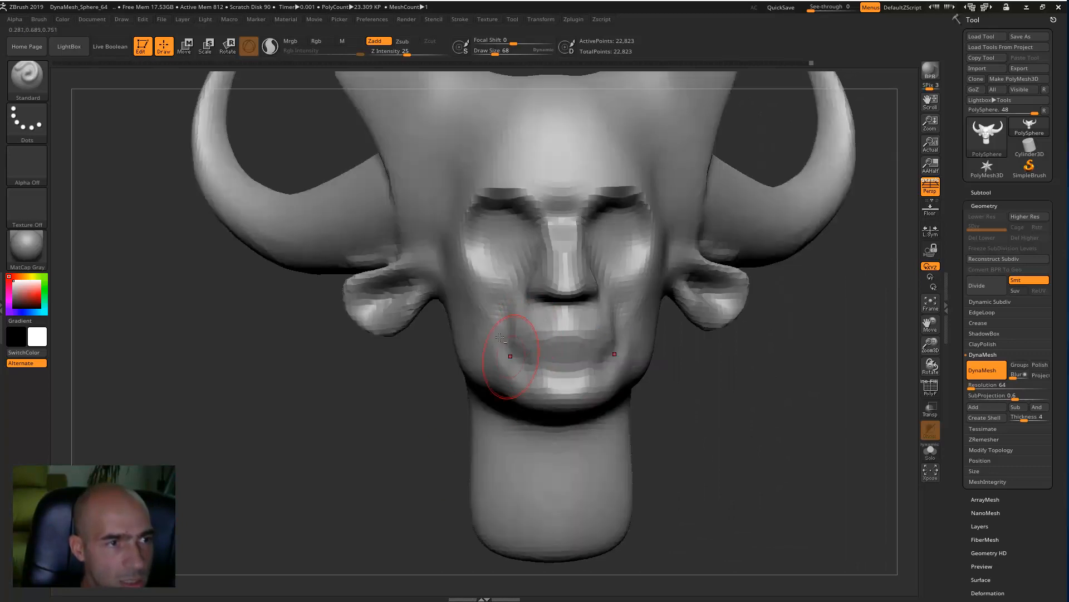
pyautogui.moveTo(660, 362)
pyautogui.mouseDown()
pyautogui.moveTo(726, 373)
pyautogui.moveTo(724, 423)
pyautogui.mouseUp()
pyautogui.moveTo(551, 256)
pyautogui.keyDown('alt'); pyautogui.mouseDown()
pyautogui.moveTo(515, 301)
pyautogui.moveTo(532, 317)
pyautogui.mouseUp(); pyautogui.keyUp('alt')
pyautogui.moveTo(557, 239)
pyautogui.keyDown('alt'); pyautogui.mouseDown()
pyautogui.moveTo(494, 285)
pyautogui.moveTo(462, 340)
pyautogui.moveTo(462, 375)
pyautogui.moveTo(496, 424)
pyautogui.mouseUp(); pyautogui.keyUp('alt')
pyautogui.keyDown('alt'); pyautogui.moveTo(657, 420); pyautogui.dragTo(656, 390); pyautogui.keyUp('alt')
pyautogui.keyDown('shift'); pyautogui.moveTo(494, 270); pyautogui.dragTo(461, 332); pyautogui.keyUp('shift')
# Step: Build up eyeball volumes inside the sockets and carve around the nose and cheeks with the Standard brush
pyautogui.moveTo(481, 249)
pyautogui.mouseDown()
pyautogui.moveTo(465, 236)
pyautogui.moveTo(465, 212)
pyautogui.mouseUp()
pyautogui.moveTo(640, 215)
pyautogui.mouseDown()
pyautogui.moveTo(443, 212)
pyautogui.moveTo(456, 179)
pyautogui.moveTo(440, 167)
pyautogui.moveTo(494, 144)
pyautogui.mouseUp()
pyautogui.keyDown('alt'); pyautogui.moveTo(724, 488); pyautogui.dragTo(632, 485); pyautogui.keyUp('alt')
pyautogui.moveTo(515, 281)
pyautogui.keyDown('alt'); pyautogui.mouseDown()
pyautogui.moveTo(519, 241)
pyautogui.moveTo(509, 274)
pyautogui.mouseUp(); pyautogui.keyUp('alt')
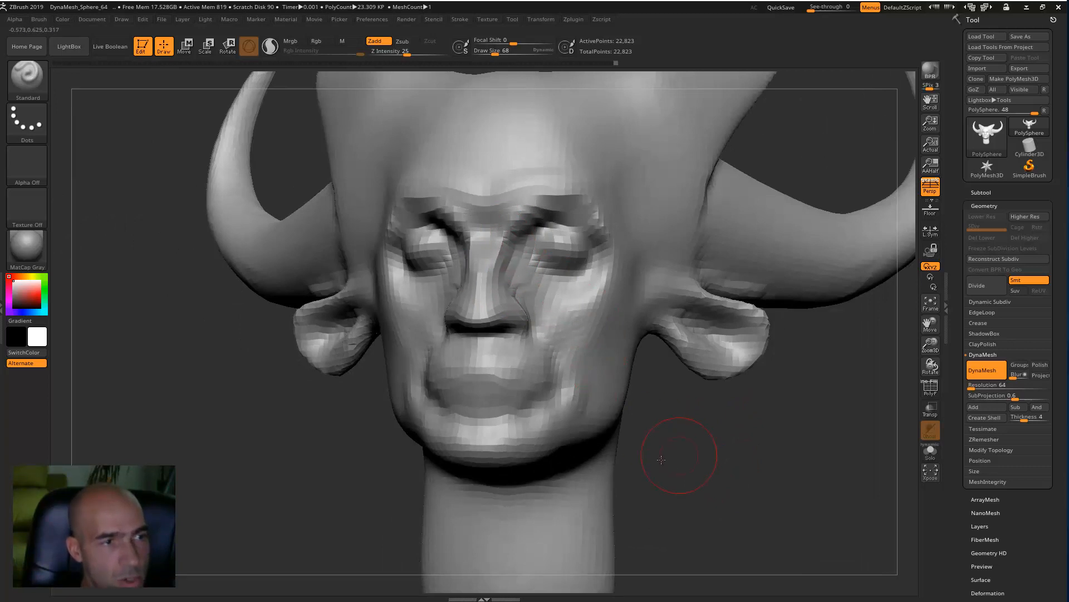
pyautogui.moveTo(672, 456); pyautogui.dragTo(585, 457)
pyautogui.keyDown('alt'); pyautogui.moveTo(532, 334); pyautogui.dragTo(544, 316); pyautogui.keyUp('alt')
# Step: Hollow the cheeks and define the jawline from both sides with the Standard brush
pyautogui.moveTo(367, 367)
pyautogui.mouseDown()
pyautogui.moveTo(640, 409)
pyautogui.moveTo(406, 406)
pyautogui.moveTo(508, 348)
pyautogui.mouseUp()
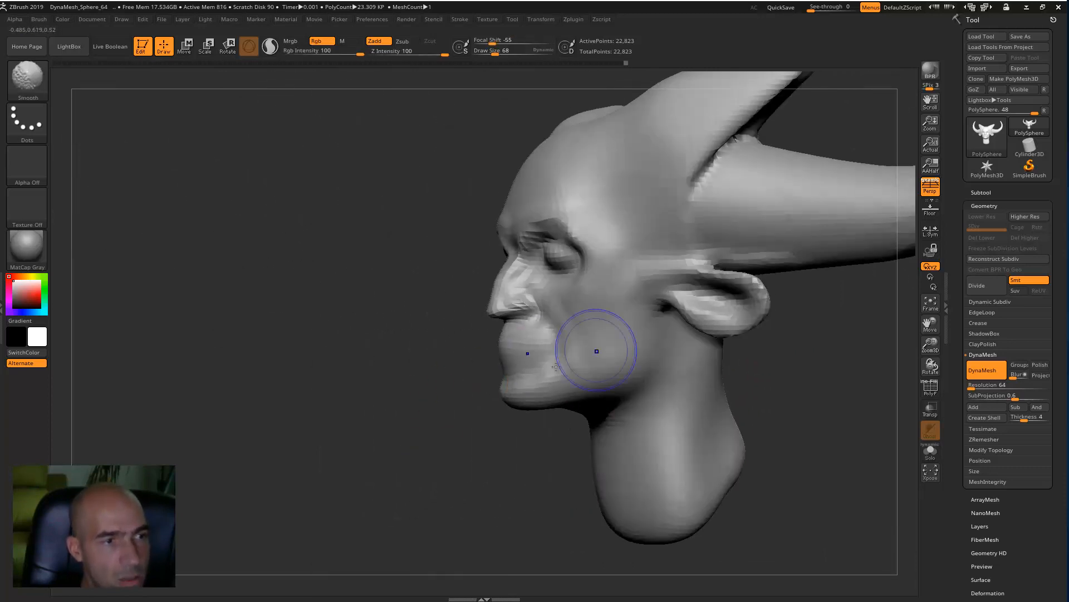
pyautogui.moveTo(460, 429); pyautogui.dragTo(591, 423)
pyautogui.keyDown('alt'); pyautogui.moveTo(546, 291); pyautogui.dragTo(558, 295); pyautogui.keyUp('alt')
pyautogui.moveTo(702, 393); pyautogui.dragTo(607, 388)
pyautogui.moveTo(598, 383)
pyautogui.keyDown('alt'); pyautogui.mouseDown()
pyautogui.moveTo(558, 338)
pyautogui.moveTo(550, 347)
pyautogui.moveTo(579, 363)
pyautogui.mouseUp(); pyautogui.keyUp('alt')
pyautogui.moveTo(435, 449); pyautogui.dragTo(359, 449)
# Step: Build up the neck muscles running from behind the ears to the throat base and smooth them
pyautogui.moveTo(637, 409); pyautogui.dragTo(612, 454)
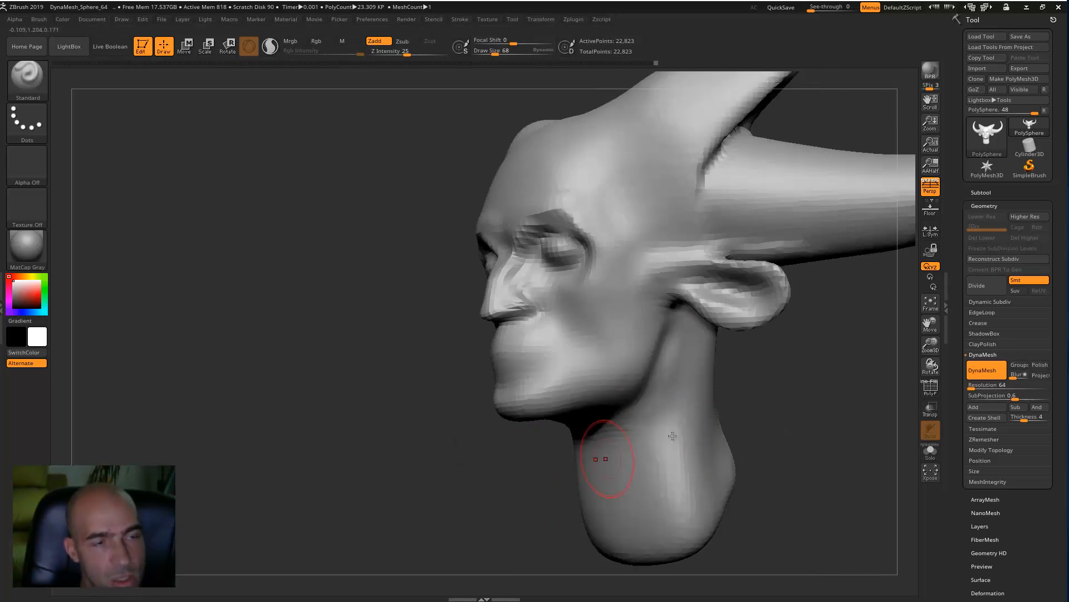
pyautogui.moveTo(768, 398); pyautogui.dragTo(750, 388)
pyautogui.moveTo(659, 312); pyautogui.dragTo(603, 500)
pyautogui.moveTo(657, 342); pyautogui.dragTo(624, 490)
pyautogui.moveTo(651, 402); pyautogui.dragTo(584, 494)
pyautogui.moveTo(489, 500); pyautogui.dragTo(481, 500)
pyautogui.moveTo(627, 467)
pyautogui.keyDown('shift'); pyautogui.mouseDown()
pyautogui.moveTo(658, 312)
pyautogui.moveTo(615, 496)
pyautogui.mouseUp(); pyautogui.keyUp('shift')
# Step: Carve the temples at the sides of the forehead and remesh the head with DynaMesh
pyautogui.moveTo(739, 378)
pyautogui.mouseDown()
pyautogui.moveTo(780, 327)
pyautogui.moveTo(688, 301)
pyautogui.moveTo(676, 333)
pyautogui.moveTo(604, 334)
pyautogui.mouseUp()
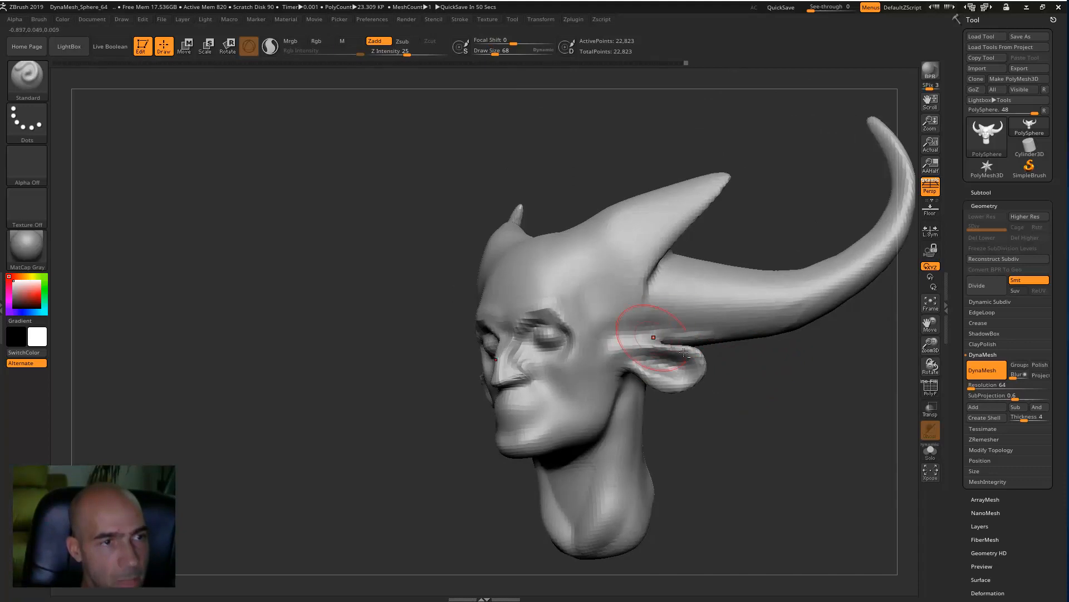
pyautogui.keyDown('ctrl'); pyautogui.moveTo(614, 333); pyautogui.dragTo(612, 362, button='right'); pyautogui.keyUp('ctrl')
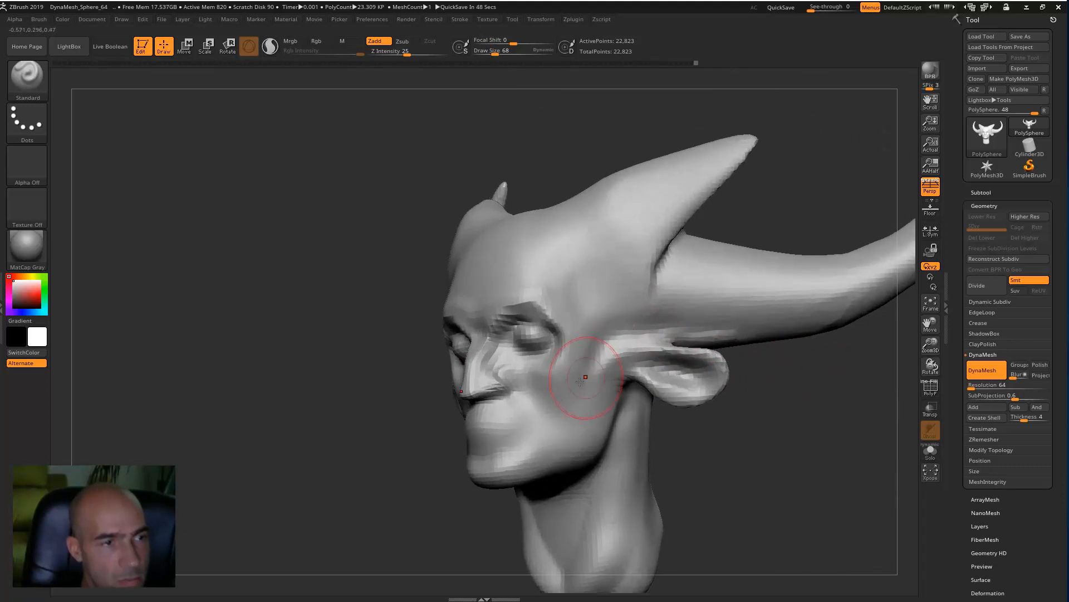
pyautogui.moveTo(724, 437)
pyautogui.mouseDown()
pyautogui.moveTo(736, 421)
pyautogui.moveTo(771, 429)
pyautogui.moveTo(716, 423)
pyautogui.mouseUp()
pyautogui.keyDown('alt'); pyautogui.moveTo(724, 381); pyautogui.dragTo(722, 372); pyautogui.keyUp('alt')
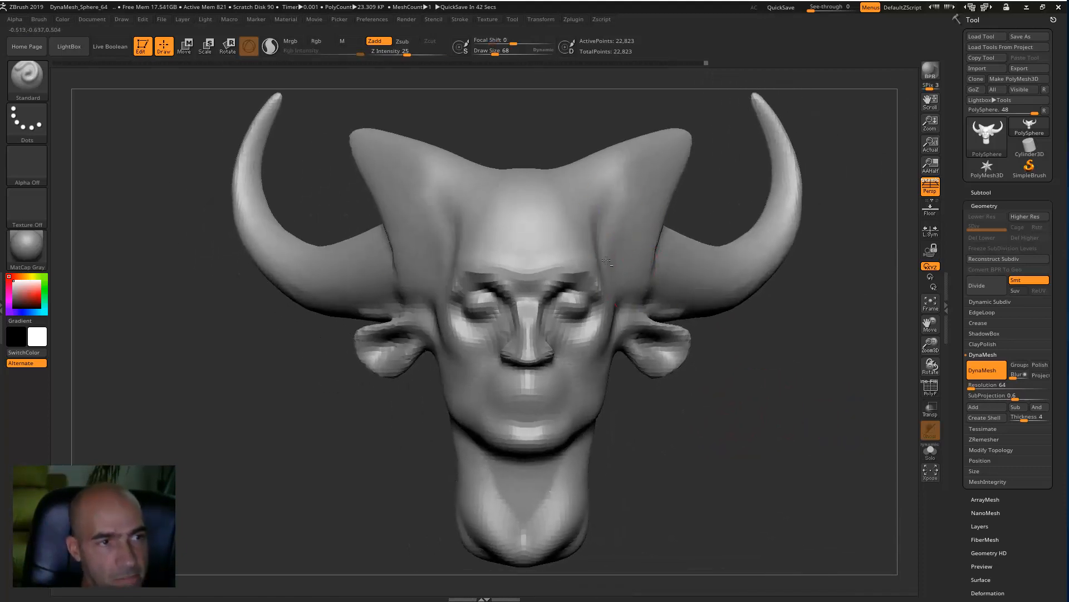
pyautogui.moveTo(657, 437); pyautogui.dragTo(612, 437)
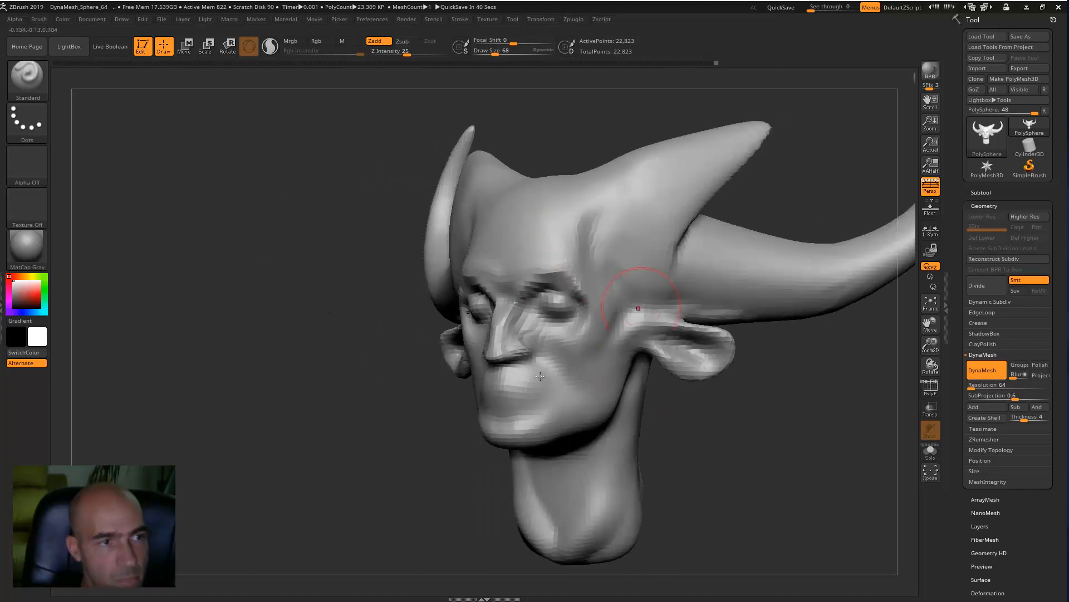
pyautogui.moveTo(413, 446); pyautogui.dragTo(374, 448)
pyautogui.moveTo(383, 454)
pyautogui.keyDown('ctrl'); pyautogui.mouseDown()
pyautogui.moveTo(396, 411)
pyautogui.moveTo(410, 437)
pyautogui.moveTo(700, 432)
pyautogui.moveTo(640, 424)
pyautogui.mouseUp(); pyautogui.keyUp('ctrl')
# Step: Sculpt the mouth line and the crease below the lower lip with the Standard brush
pyautogui.moveTo(719, 423)
pyautogui.mouseDown()
pyautogui.moveTo(716, 352)
pyautogui.moveTo(594, 254)
pyautogui.mouseUp()
pyautogui.keyDown('ctrl'); pyautogui.moveTo(587, 243); pyautogui.dragTo(564, 249, button='right'); pyautogui.keyUp('ctrl')
pyautogui.moveTo(495, 252)
pyautogui.mouseDown()
pyautogui.moveTo(490, 242)
pyautogui.moveTo(484, 251)
pyautogui.moveTo(504, 245)
pyautogui.mouseUp()
pyautogui.keyDown('ctrl'); pyautogui.moveTo(755, 386); pyautogui.dragTo(617, 461, button='right'); pyautogui.keyUp('ctrl')
pyautogui.moveTo(211, 490); pyautogui.dragTo(286, 303)
pyautogui.moveTo(658, 332)
pyautogui.mouseDown()
pyautogui.moveTo(590, 329)
pyautogui.moveTo(646, 312)
pyautogui.moveTo(509, 341)
pyautogui.moveTo(502, 329)
pyautogui.moveTo(523, 315)
pyautogui.moveTo(490, 357)
pyautogui.moveTo(560, 381)
pyautogui.moveTo(554, 340)
pyautogui.moveTo(607, 309)
pyautogui.moveTo(646, 261)
pyautogui.moveTo(652, 279)
pyautogui.moveTo(619, 310)
pyautogui.moveTo(529, 320)
pyautogui.moveTo(536, 300)
pyautogui.mouseUp()
pyautogui.moveTo(488, 355); pyautogui.dragTo(485, 332)
pyautogui.moveTo(617, 344)
pyautogui.mouseDown()
pyautogui.moveTo(646, 349)
pyautogui.moveTo(602, 334)
pyautogui.moveTo(564, 389)
pyautogui.moveTo(649, 390)
pyautogui.moveTo(615, 405)
pyautogui.mouseUp()
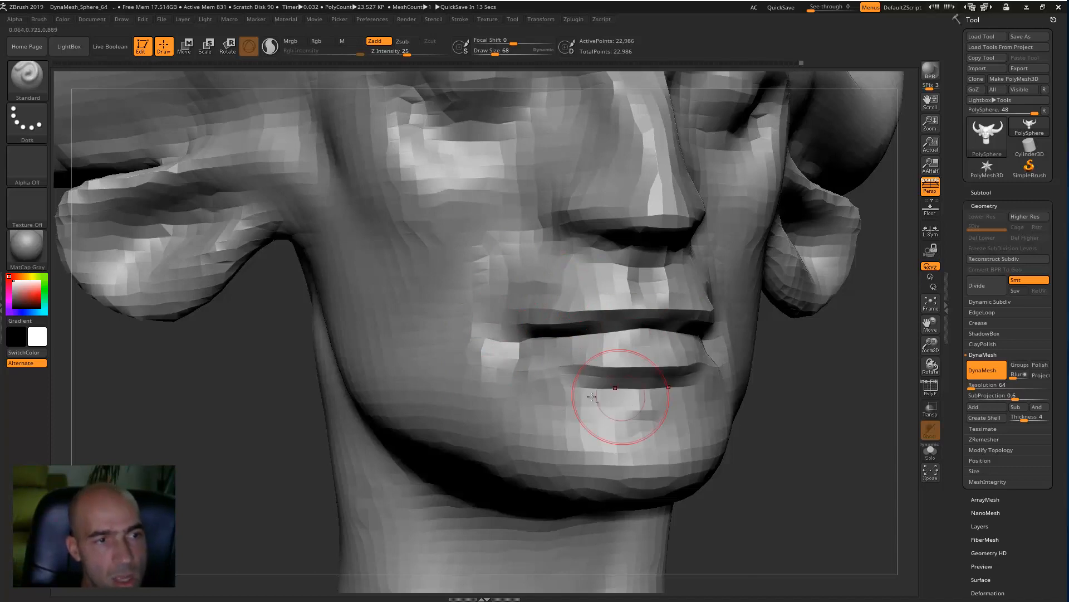
# Step: Refine the lips, mouth corners and the area under the nose with raised and carved Standard brush strokes
pyautogui.moveTo(518, 379)
pyautogui.mouseDown()
pyautogui.moveTo(510, 401)
pyautogui.moveTo(544, 398)
pyautogui.mouseUp()
pyautogui.moveTo(743, 447)
pyautogui.keyDown('alt'); pyautogui.mouseDown()
pyautogui.moveTo(730, 436)
pyautogui.moveTo(813, 435)
pyautogui.mouseUp(); pyautogui.keyUp('alt')
pyautogui.keyDown('alt'); pyautogui.moveTo(681, 286); pyautogui.dragTo(690, 379); pyautogui.keyUp('alt')
pyautogui.moveTo(582, 192)
pyautogui.mouseDown()
pyautogui.moveTo(562, 217)
pyautogui.moveTo(640, 220)
pyautogui.mouseUp()
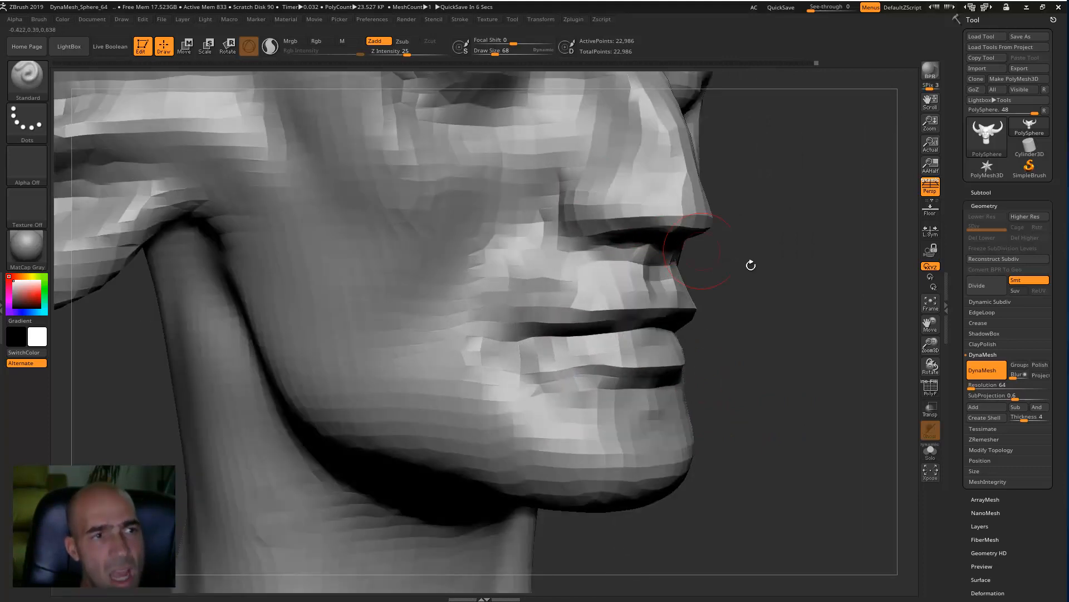
pyautogui.keyDown('alt'); pyautogui.moveTo(713, 253); pyautogui.dragTo(698, 353); pyautogui.keyUp('alt')
pyautogui.moveTo(632, 295)
pyautogui.mouseDown()
pyautogui.moveTo(654, 305)
pyautogui.moveTo(659, 279)
pyautogui.moveTo(672, 295)
pyautogui.mouseUp()
pyautogui.moveTo(747, 349)
pyautogui.keyDown('alt'); pyautogui.mouseDown()
pyautogui.moveTo(702, 303)
pyautogui.moveTo(583, 271)
pyautogui.mouseUp(); pyautogui.keyUp('alt')
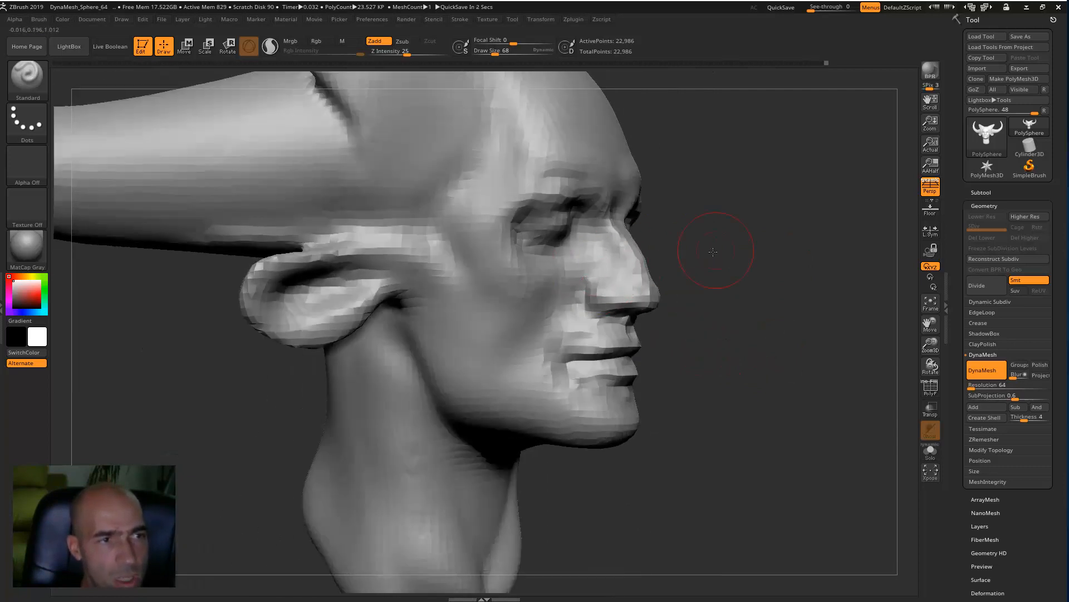
# Step: Examine the face, mouth and neck of the horned head from side, front and three-quarter angles
pyautogui.moveTo(717, 249); pyautogui.dragTo(592, 274)
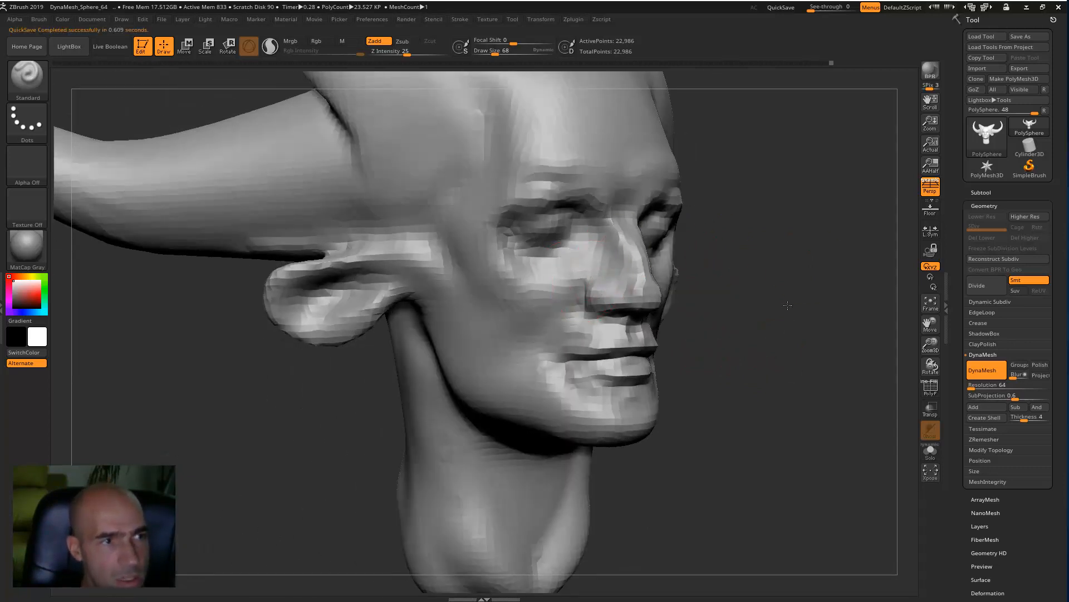
pyautogui.keyDown('alt'); pyautogui.moveTo(811, 313); pyautogui.dragTo(699, 309); pyautogui.keyUp('alt')
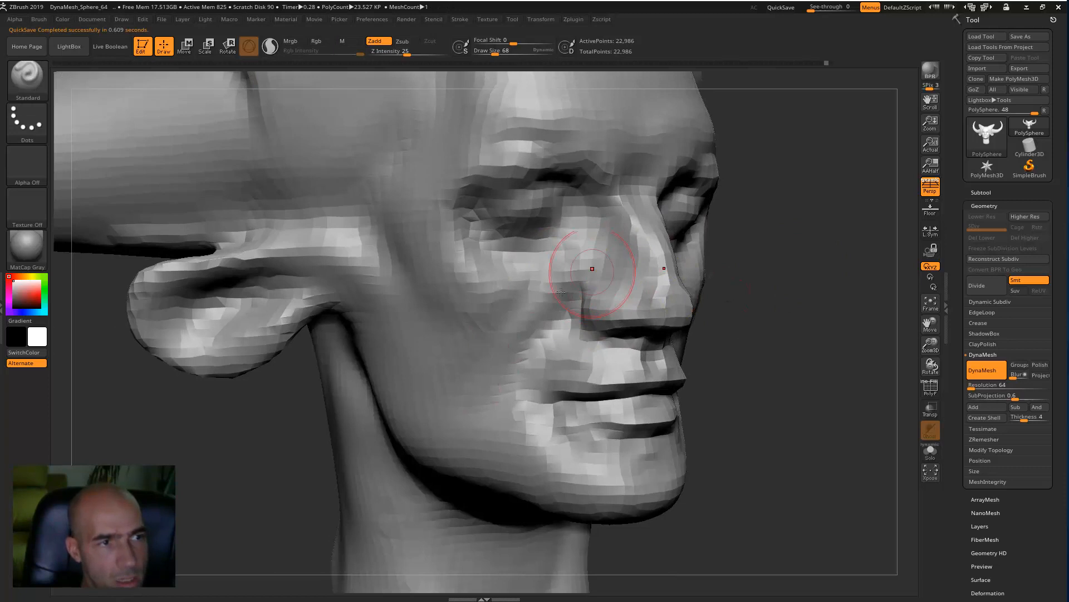
pyautogui.keyDown('alt'); pyautogui.moveTo(787, 327); pyautogui.dragTo(483, 233); pyautogui.keyUp('alt')
pyautogui.moveTo(470, 365)
pyautogui.mouseDown()
pyautogui.moveTo(446, 377)
pyautogui.moveTo(689, 308)
pyautogui.mouseUp()
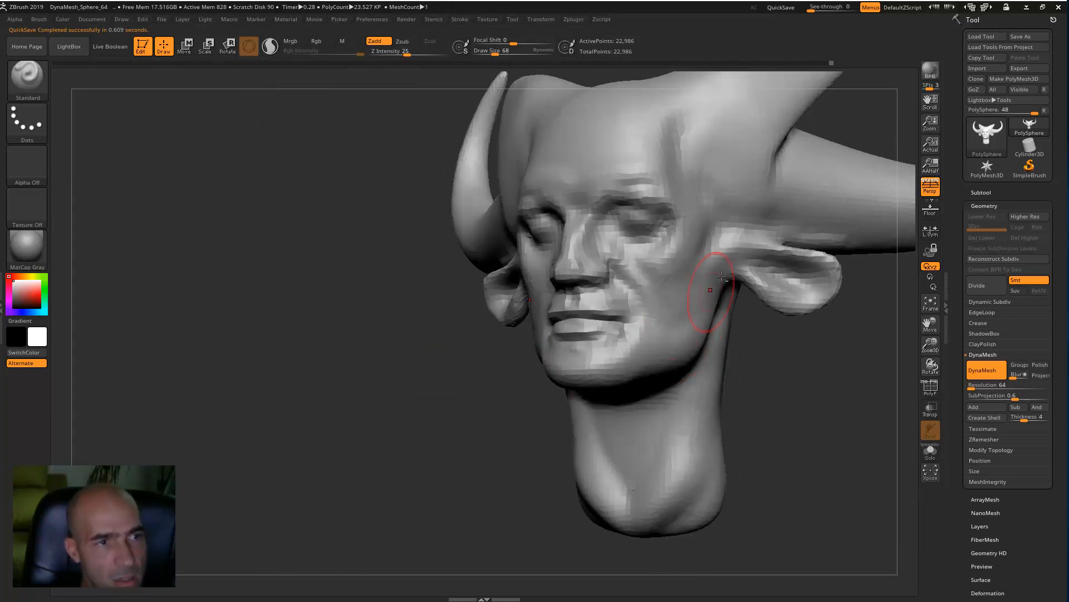
pyautogui.moveTo(768, 363); pyautogui.dragTo(661, 404)
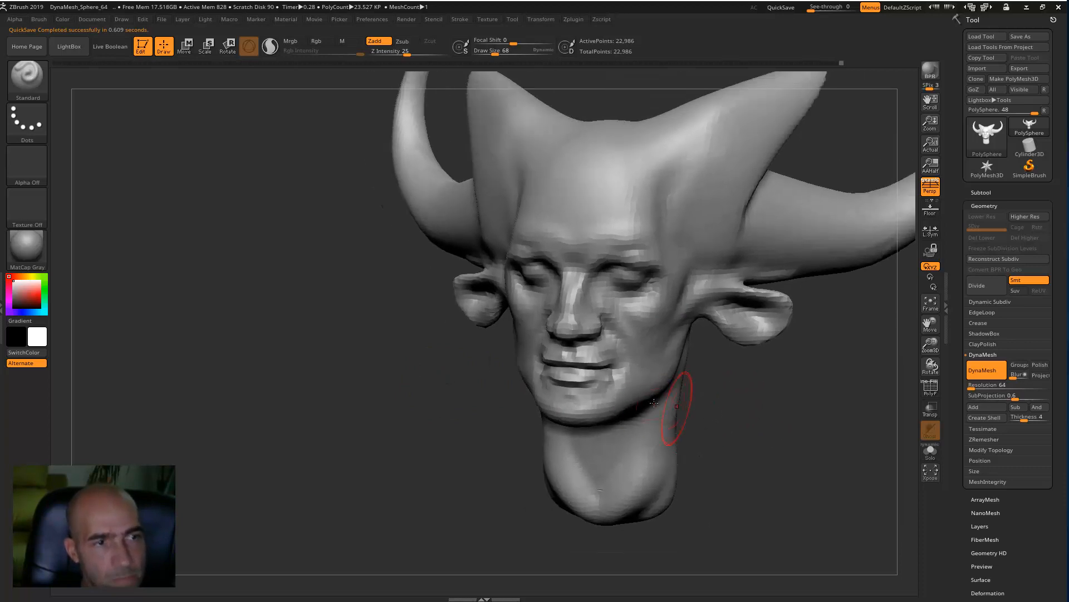
pyautogui.moveTo(736, 400); pyautogui.dragTo(638, 369)
pyautogui.moveTo(602, 408)
pyautogui.mouseDown()
pyautogui.moveTo(628, 386)
pyautogui.moveTo(610, 399)
pyautogui.mouseUp()
pyautogui.moveTo(510, 449); pyautogui.dragTo(633, 215)
pyautogui.moveTo(671, 248); pyautogui.dragTo(663, 261)
pyautogui.moveTo(679, 373); pyautogui.dragTo(619, 369)
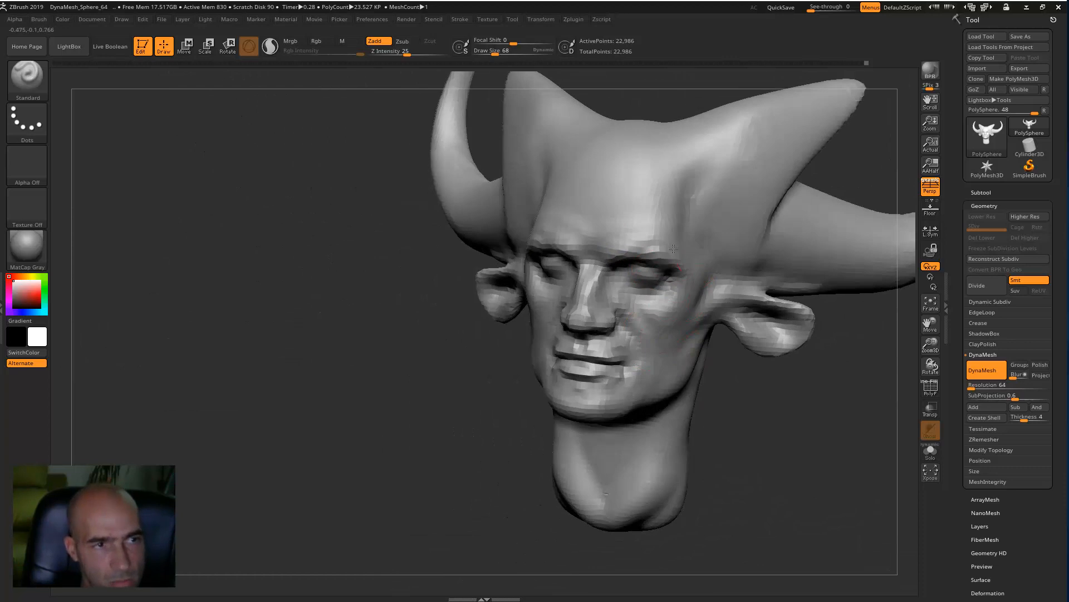
pyautogui.keyDown('alt'); pyautogui.moveTo(742, 427); pyautogui.dragTo(725, 306); pyautogui.keyUp('alt')
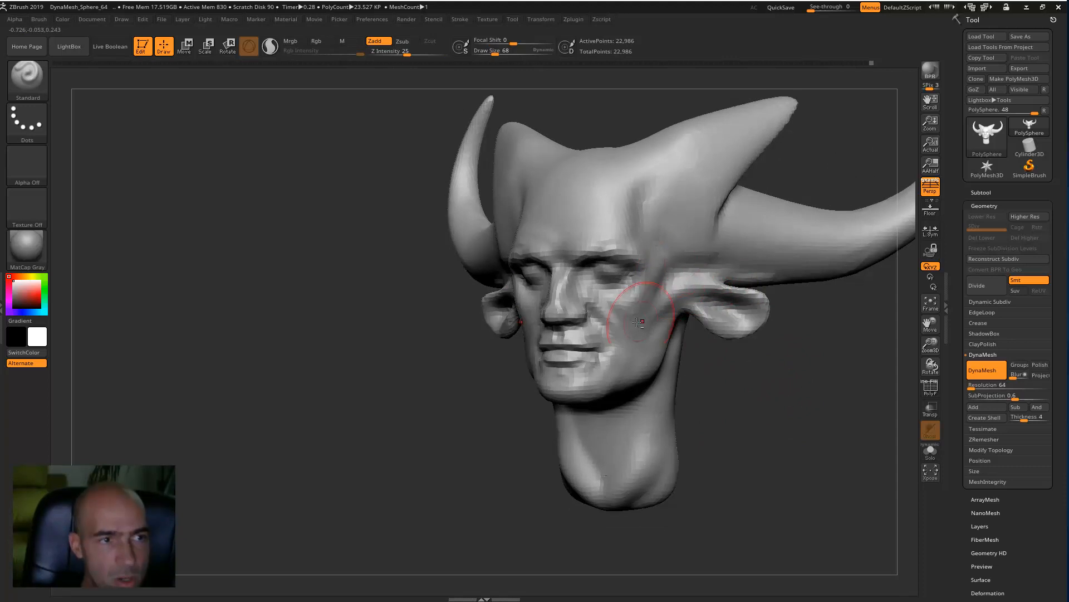
# Step: Smooth the cheek area between the eye and the ear with the Smooth brush
pyautogui.press('shift')
pyautogui.moveTo(660, 295)
pyautogui.keyDown('shift'); pyautogui.mouseDown()
pyautogui.moveTo(650, 291)
pyautogui.moveTo(640, 206)
pyautogui.mouseUp(); pyautogui.keyUp('shift')
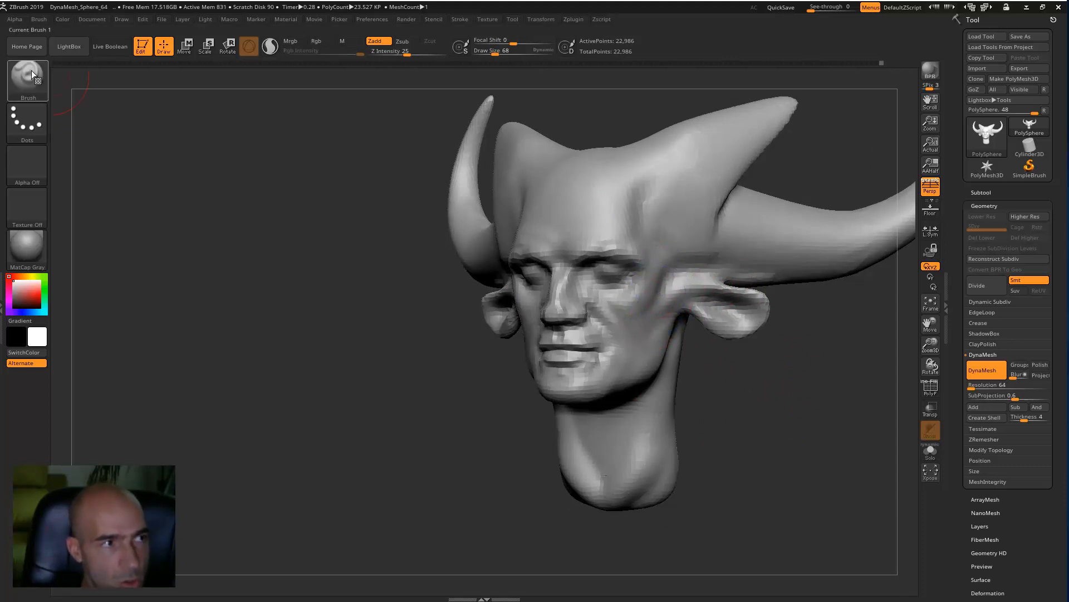
pyautogui.press('shift')
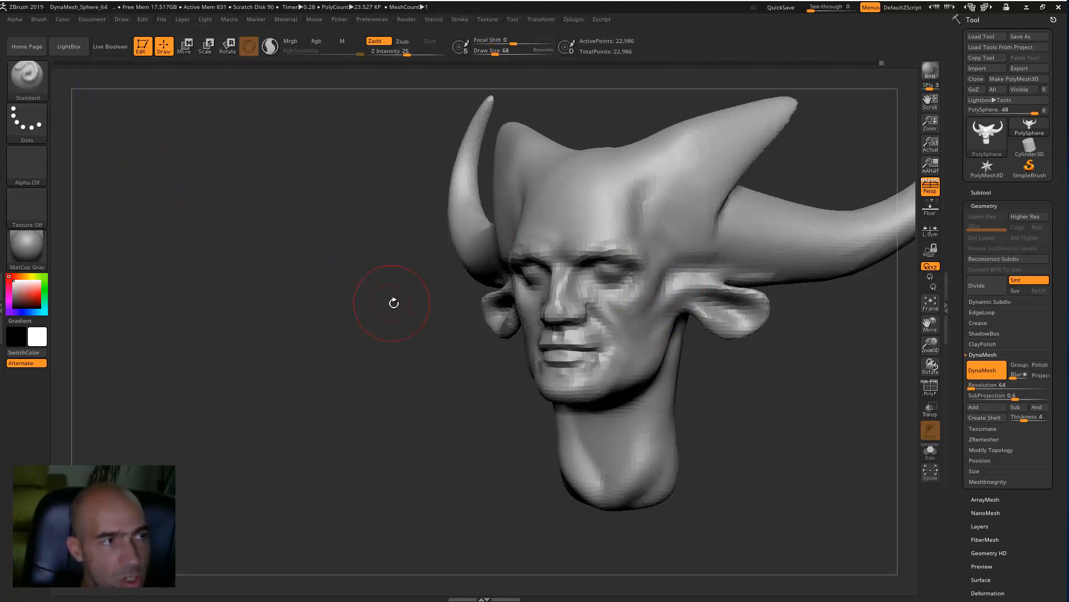
# Step: Display the available masking brushes, such as MaskPen, MaskLasso and MaskRect
pyautogui.press('ctrl')
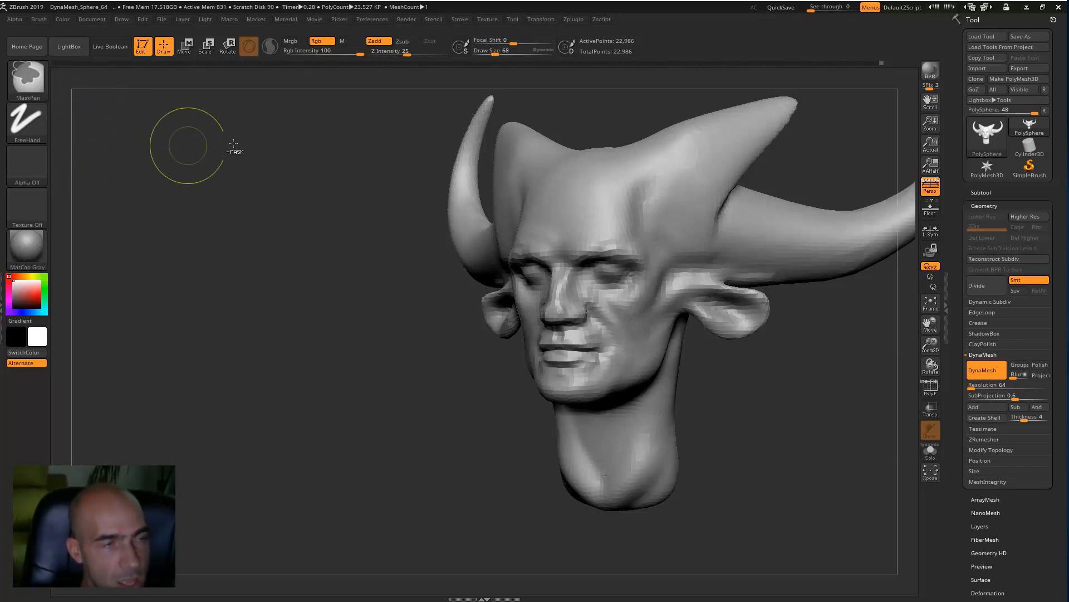
pyautogui.keyDown('ctrl'); pyautogui.click(29, 81); pyautogui.keyUp('ctrl')
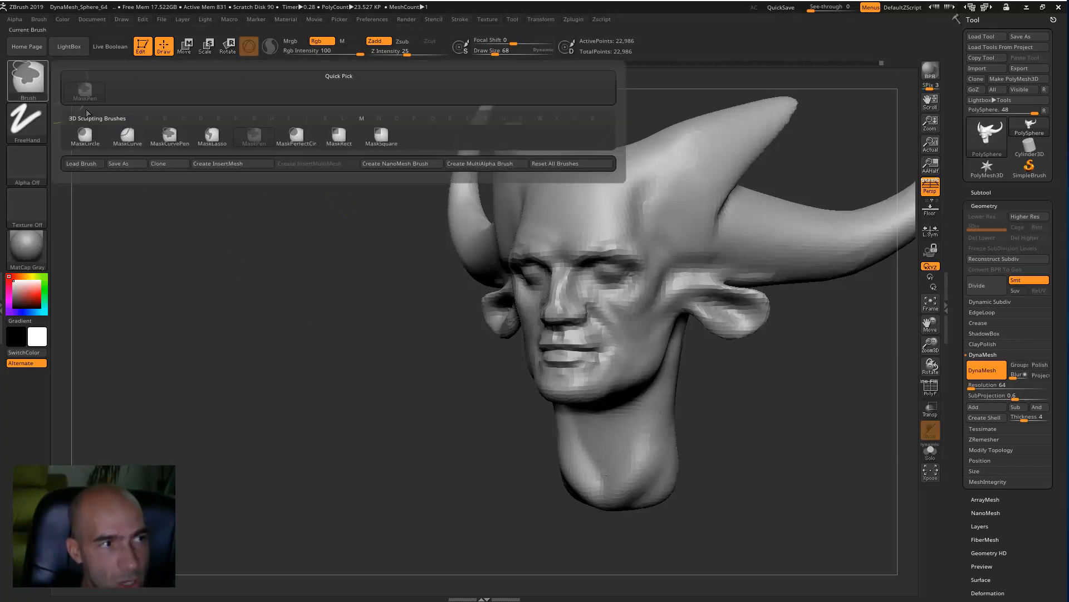
pyautogui.keyDown('ctrl'); pyautogui.click(301, 139); pyautogui.keyUp('ctrl')
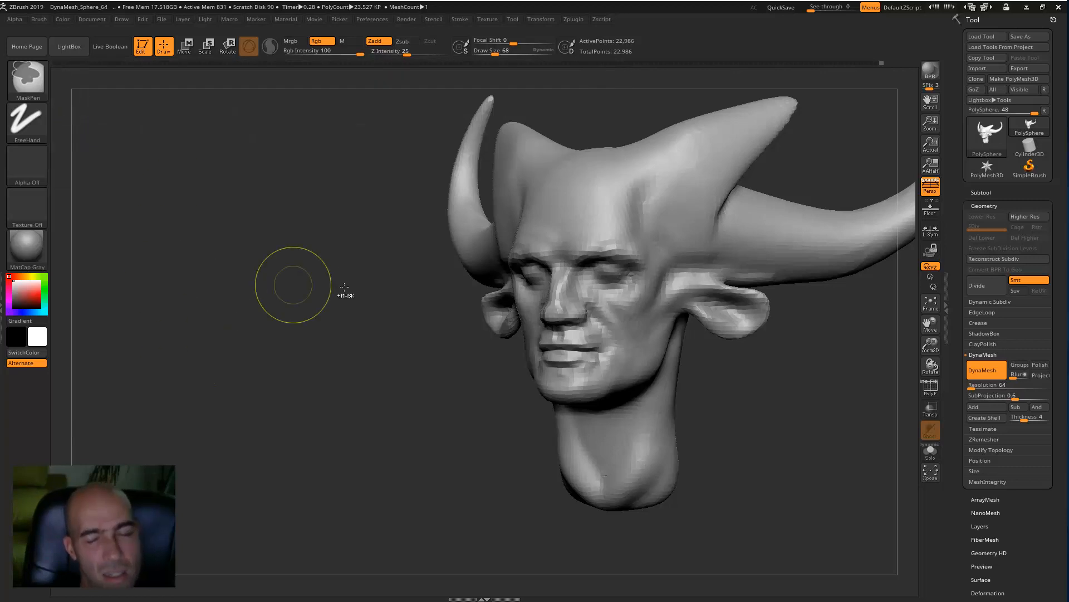
# Step: Try isolating part of a horn with a rectangular visibility selection and restore the whole head
pyautogui.keyDown('ctrl'); pyautogui.moveTo(312, 331); pyautogui.dragTo(302, 278, button='right'); pyautogui.keyUp('ctrl')
pyautogui.moveTo(654, 412)
pyautogui.mouseDown()
pyautogui.moveTo(730, 425)
pyautogui.moveTo(738, 411)
pyautogui.mouseUp()
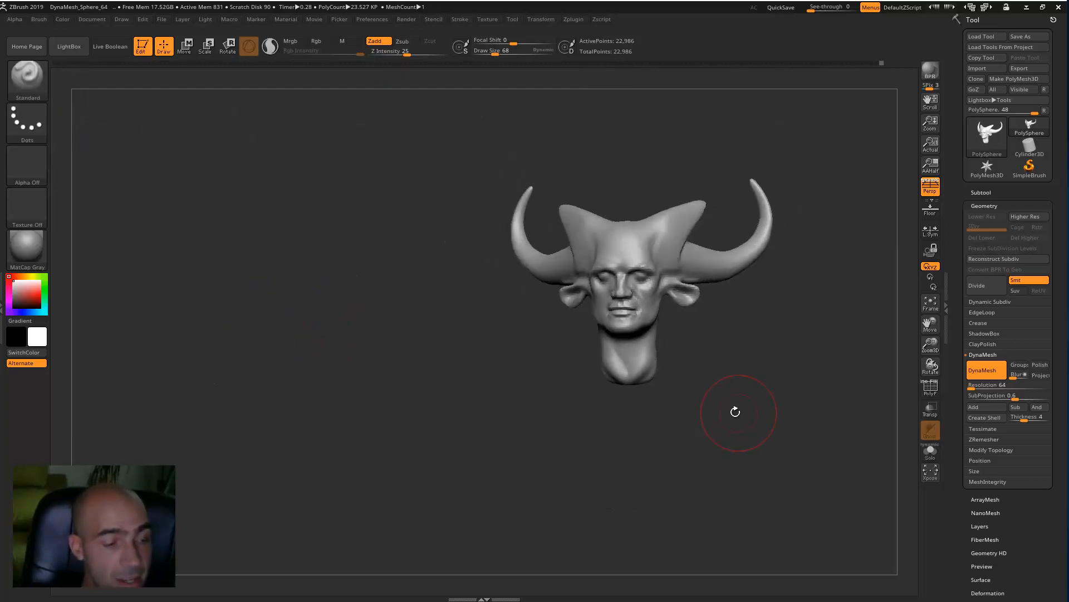
pyautogui.moveTo(827, 398)
pyautogui.keyDown('ctrl'); pyautogui.keyDown('shift'); pyautogui.mouseDown()
pyautogui.moveTo(768, 215)
pyautogui.moveTo(718, 136)
pyautogui.mouseUp(); pyautogui.keyUp('shift'); pyautogui.keyUp('ctrl')
pyautogui.moveTo(787, 349)
pyautogui.mouseDown()
pyautogui.moveTo(752, 362)
pyautogui.moveTo(804, 296)
pyautogui.mouseUp()
pyautogui.keyDown('ctrl'); pyautogui.keyDown('shift'); pyautogui.moveTo(840, 241); pyautogui.dragTo(781, 343); pyautogui.keyUp('shift'); pyautogui.keyUp('ctrl')
pyautogui.moveTo(778, 305); pyautogui.dragTo(774, 279)
pyautogui.keyDown('ctrl'); pyautogui.keyDown('shift'); pyautogui.click(811, 309); pyautogui.keyUp('shift'); pyautogui.keyUp('ctrl')
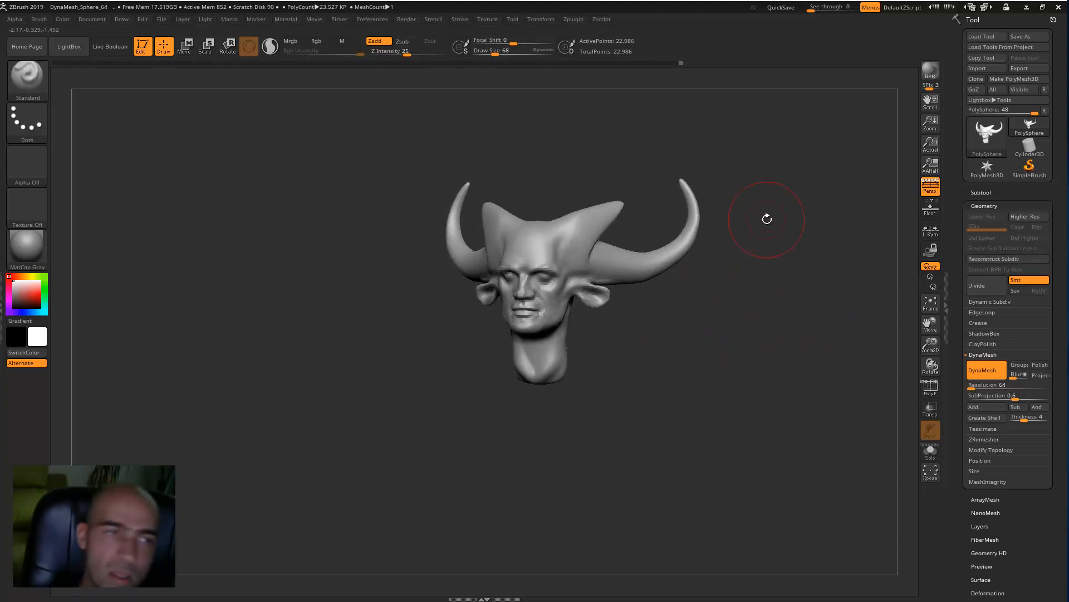
# Step: Check the complete head and horns in front, profile and three-quarter views
pyautogui.moveTo(760, 332)
pyautogui.mouseDown()
pyautogui.moveTo(651, 336)
pyautogui.moveTo(774, 320)
pyautogui.moveTo(690, 320)
pyautogui.moveTo(690, 349)
pyautogui.moveTo(676, 361)
pyautogui.moveTo(625, 323)
pyautogui.moveTo(594, 389)
pyautogui.moveTo(605, 335)
pyautogui.moveTo(583, 393)
pyautogui.moveTo(632, 347)
pyautogui.moveTo(630, 335)
pyautogui.moveTo(633, 390)
pyautogui.mouseUp()
pyautogui.moveTo(703, 385); pyautogui.dragTo(776, 379)
pyautogui.keyDown('shift'); pyautogui.moveTo(627, 318); pyautogui.dragTo(629, 360); pyautogui.keyUp('shift')
pyautogui.moveTo(741, 359)
pyautogui.mouseDown()
pyautogui.moveTo(760, 359)
pyautogui.moveTo(640, 320)
pyautogui.moveTo(724, 334)
pyautogui.moveTo(701, 353)
pyautogui.moveTo(550, 346)
pyautogui.mouseUp()
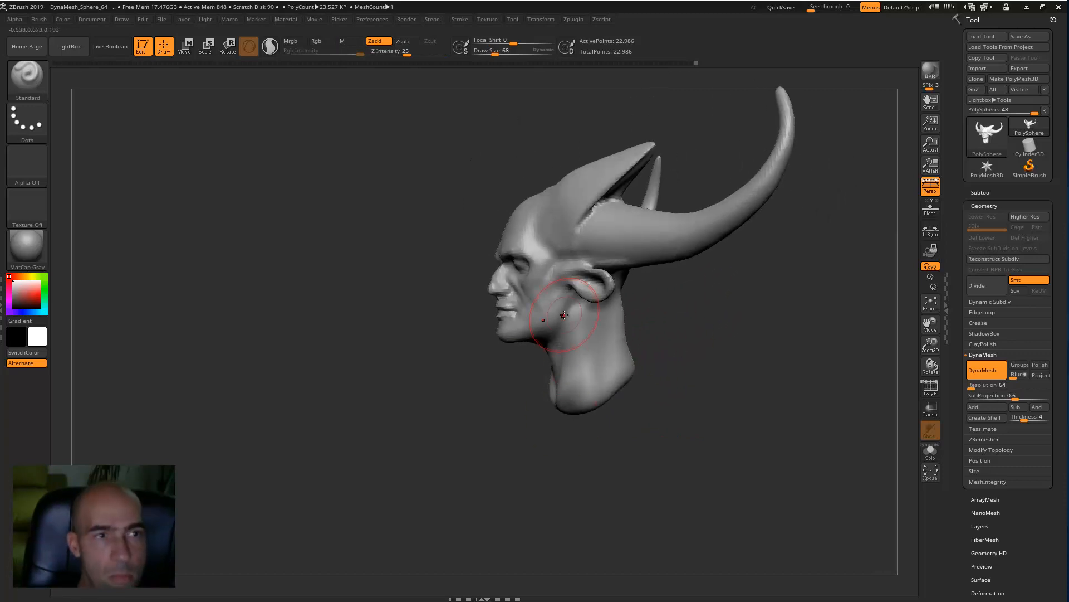
pyautogui.moveTo(676, 329)
pyautogui.mouseDown()
pyautogui.moveTo(739, 335)
pyautogui.moveTo(732, 343)
pyautogui.mouseUp()
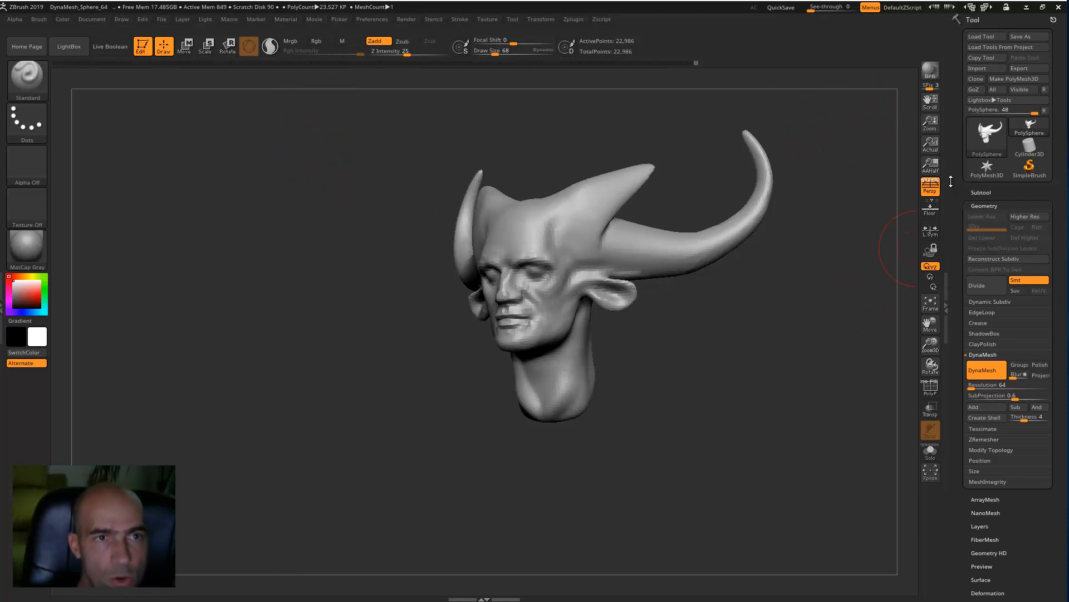
pyautogui.moveTo(800, 286)
pyautogui.mouseDown()
pyautogui.moveTo(818, 284)
pyautogui.moveTo(774, 287)
pyautogui.moveTo(805, 290)
pyautogui.moveTo(769, 315)
pyautogui.moveTo(707, 311)
pyautogui.mouseUp()
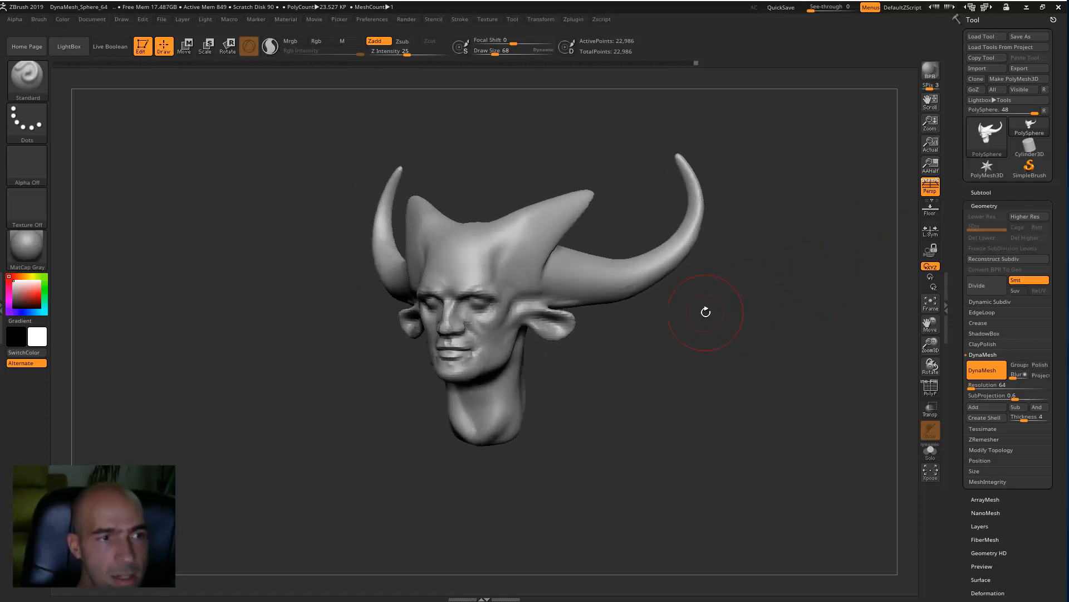